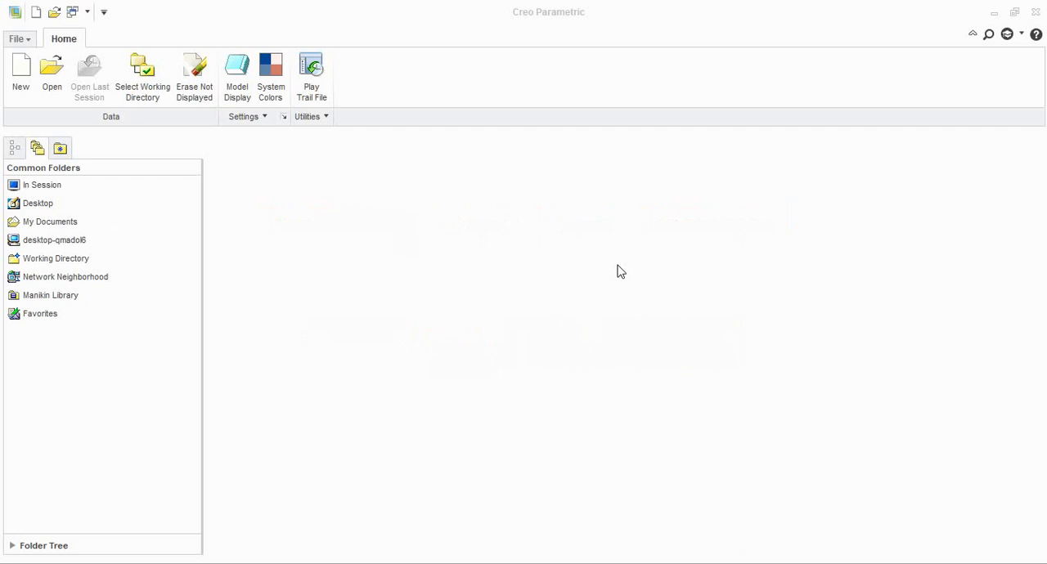
Create a new solid part without the default template, using the mmns_part_solid template
left_click(21, 72)
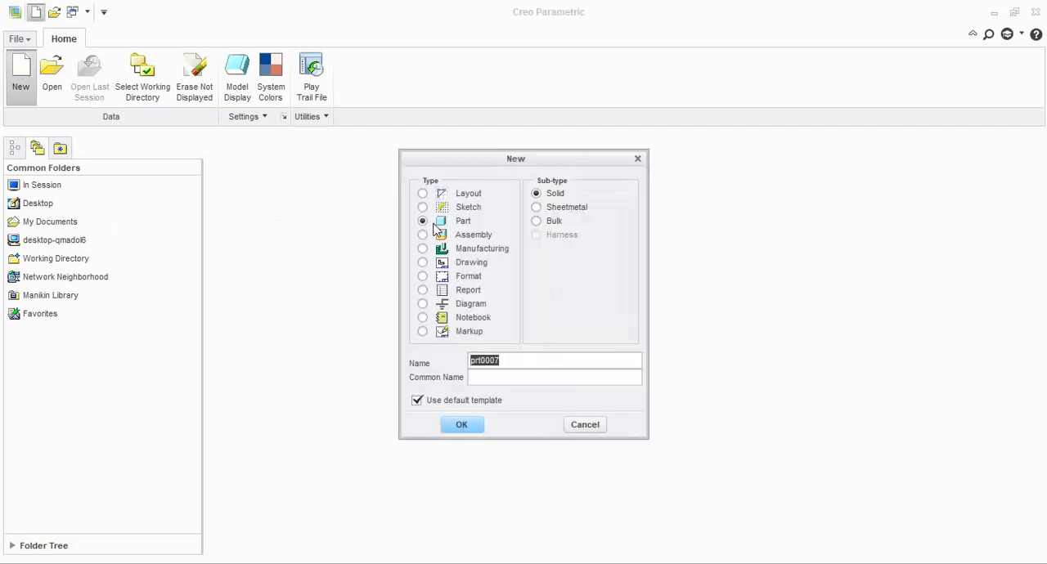
left_click(418, 401)
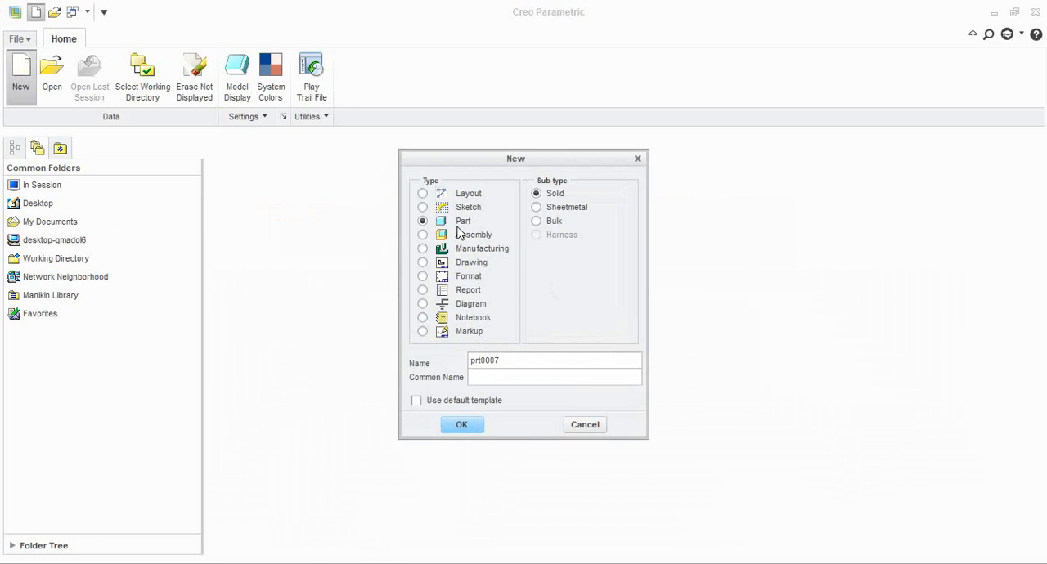
left_click(463, 425)
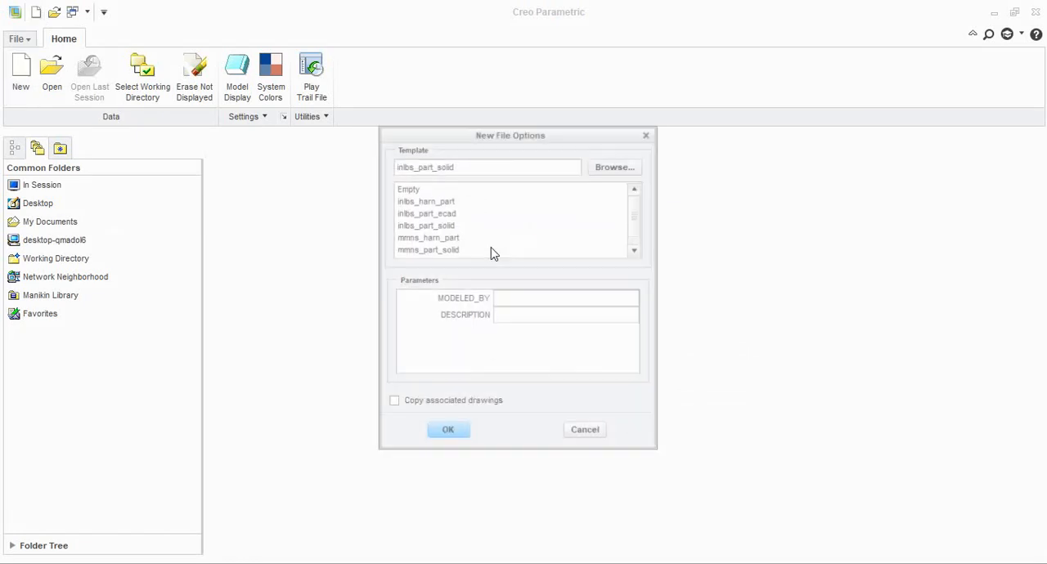
left_click(438, 250)
left_click(458, 434)
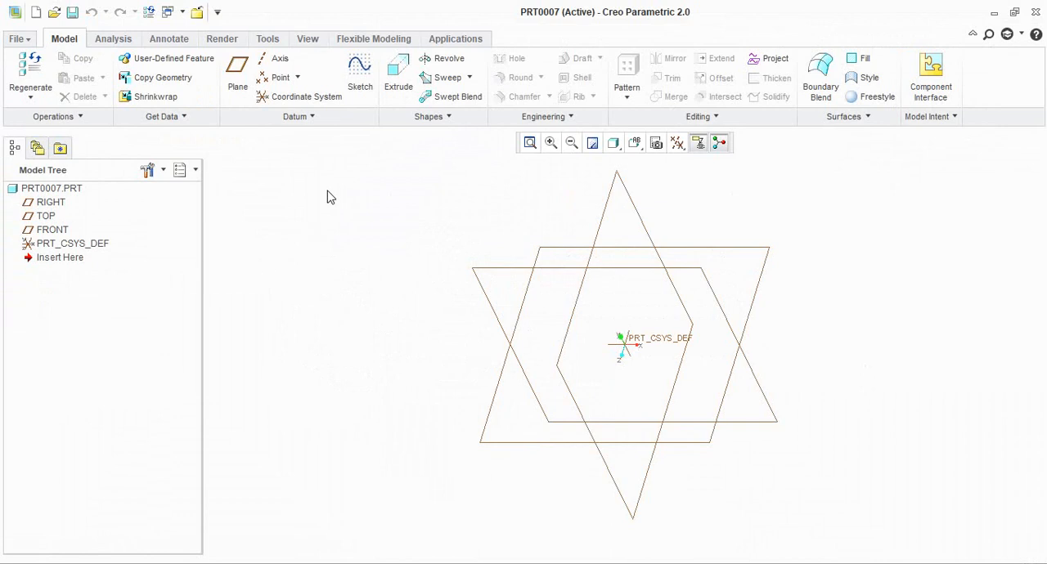
Sketch a circle about 213 mm in diameter centred on the origin of the TOP plane
left_click(47, 218)
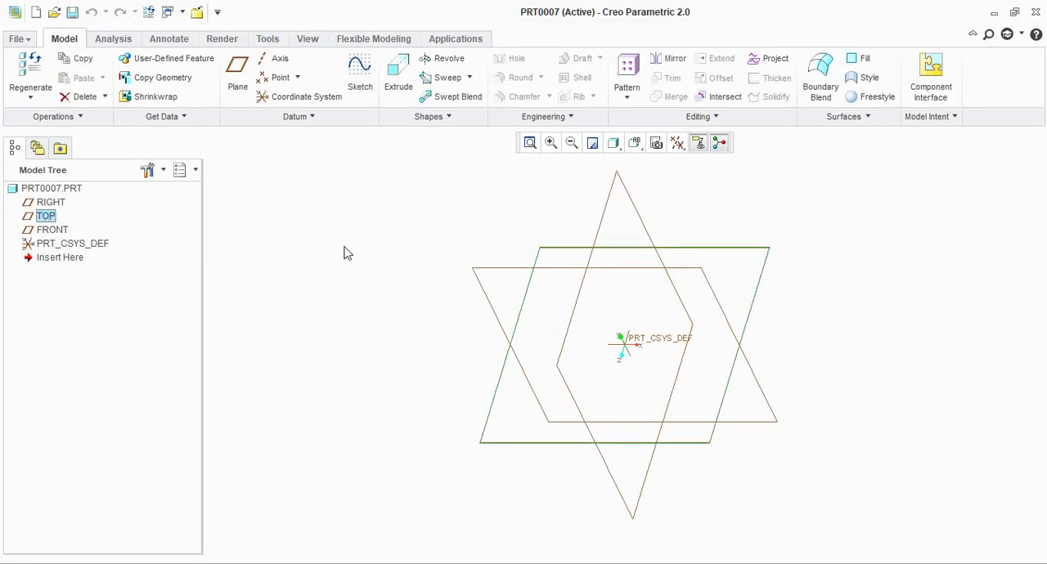
left_click(359, 75)
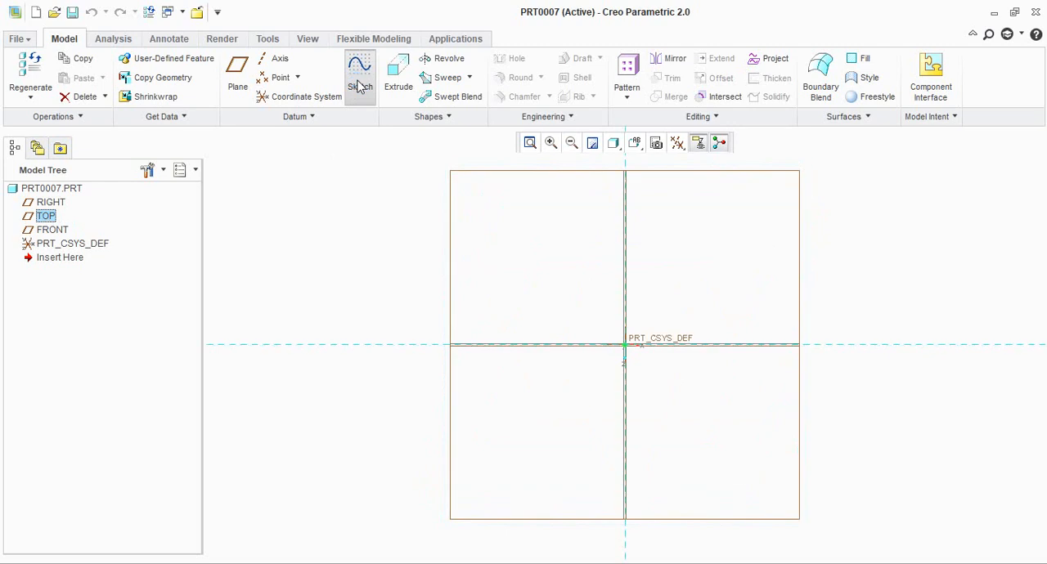
left_click(331, 96)
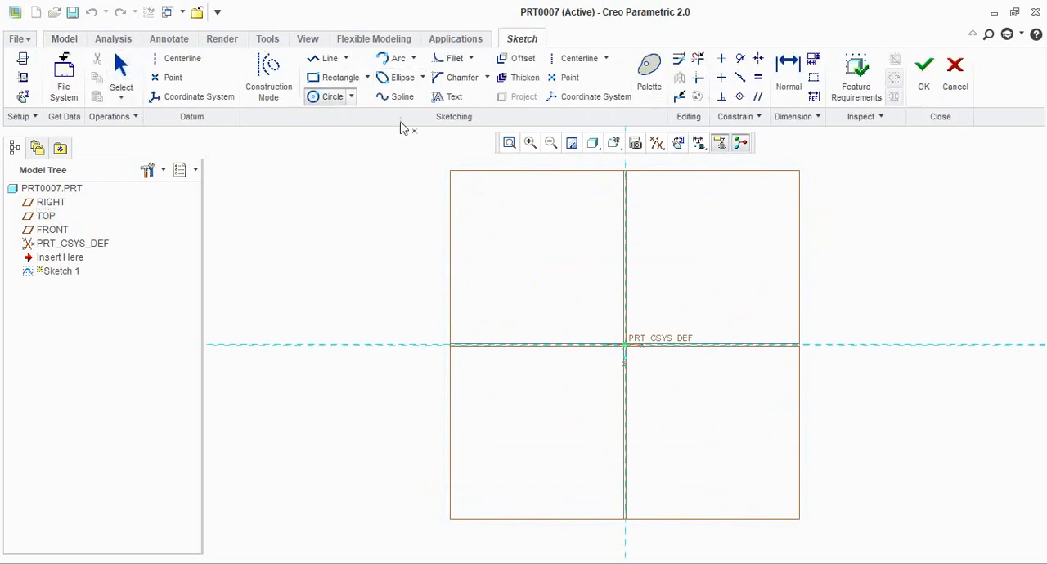
left_click(626, 346)
left_click(692, 320)
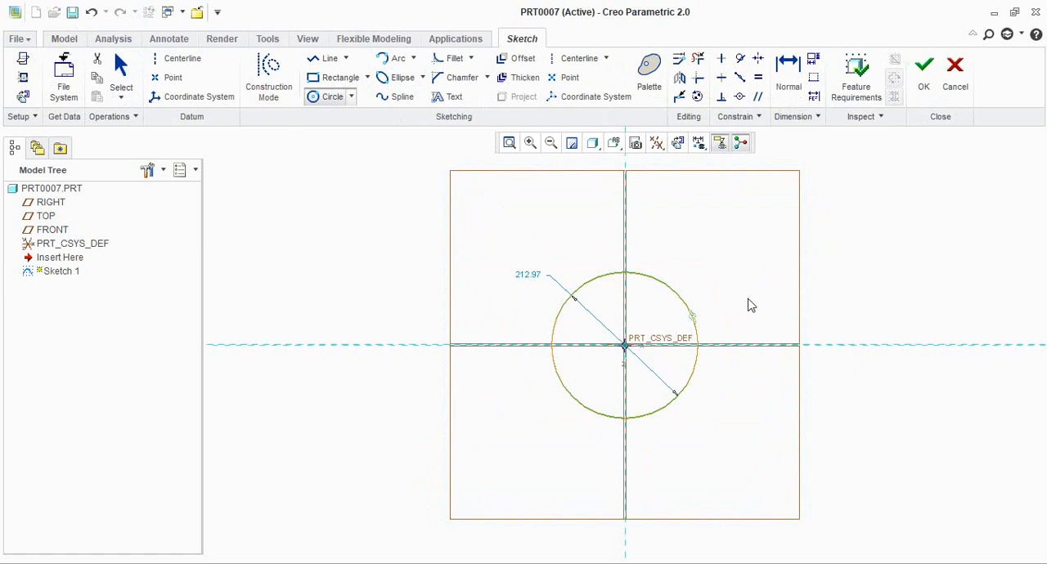
middle_click(751, 306)
Set the circle's diameter to 12 mm and finish the sketch
double_click(526, 275)
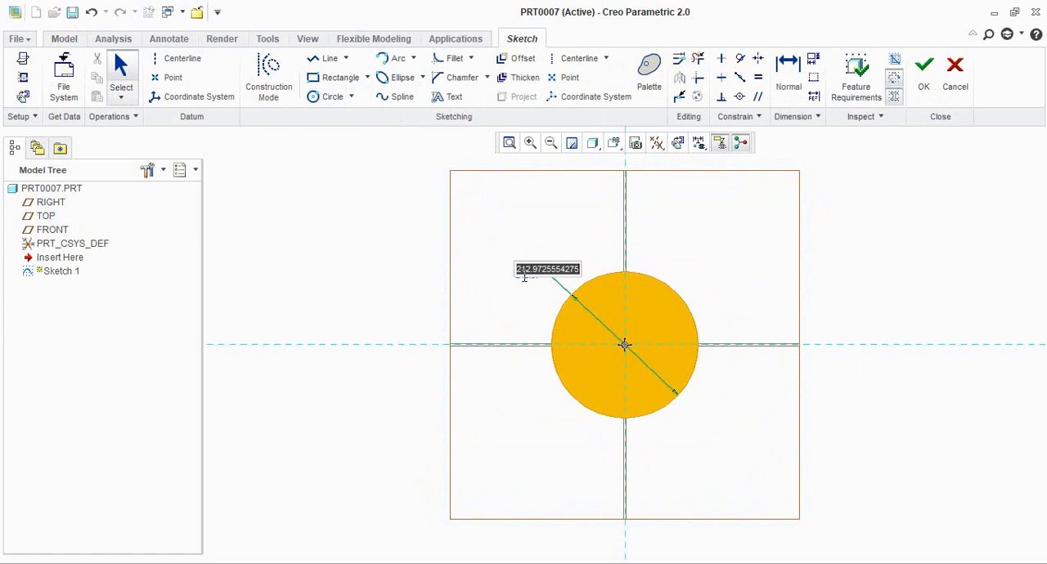
type("1")
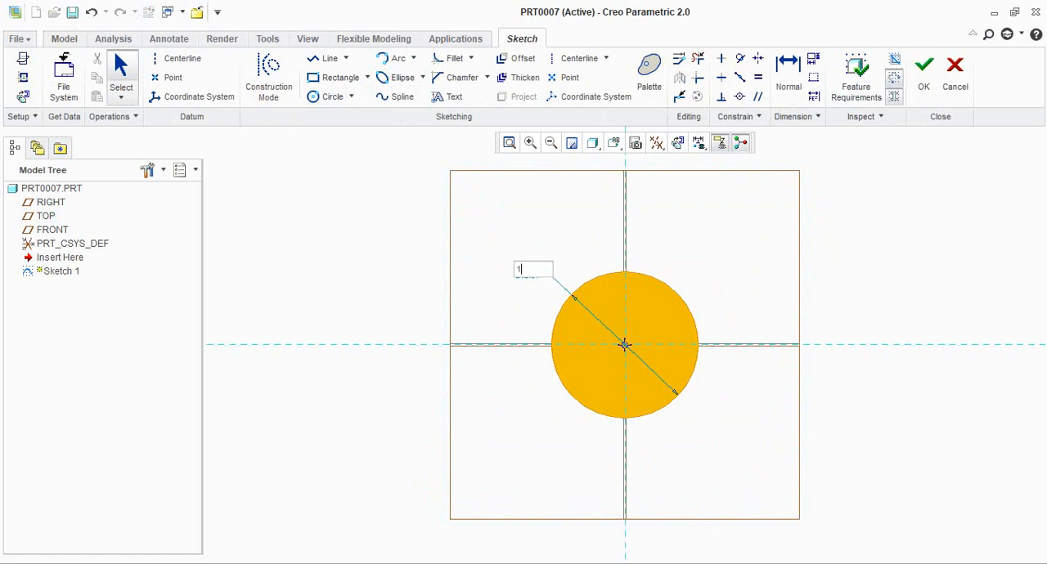
type("2")
key("Return")
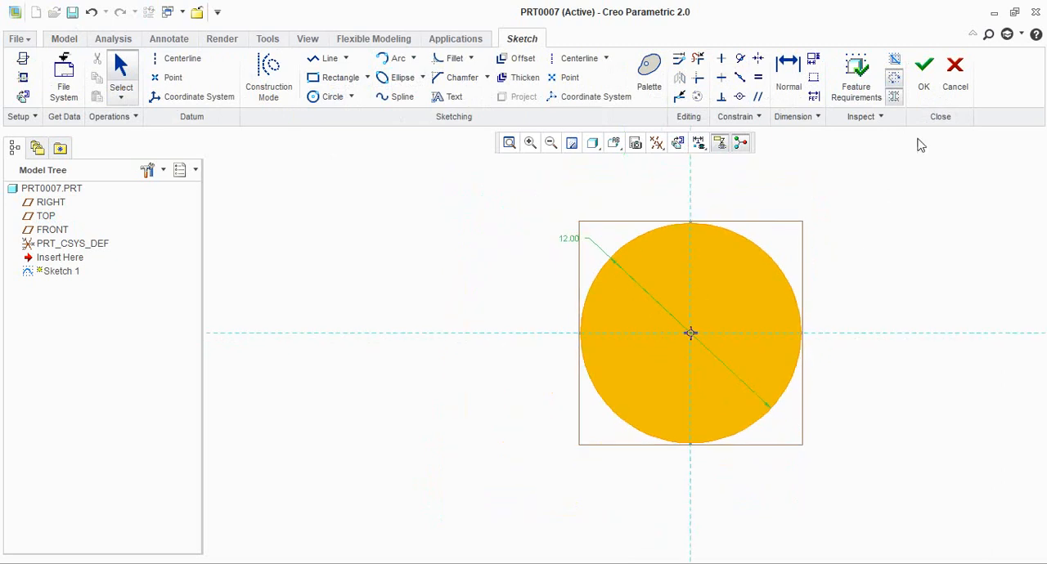
left_click(923, 82)
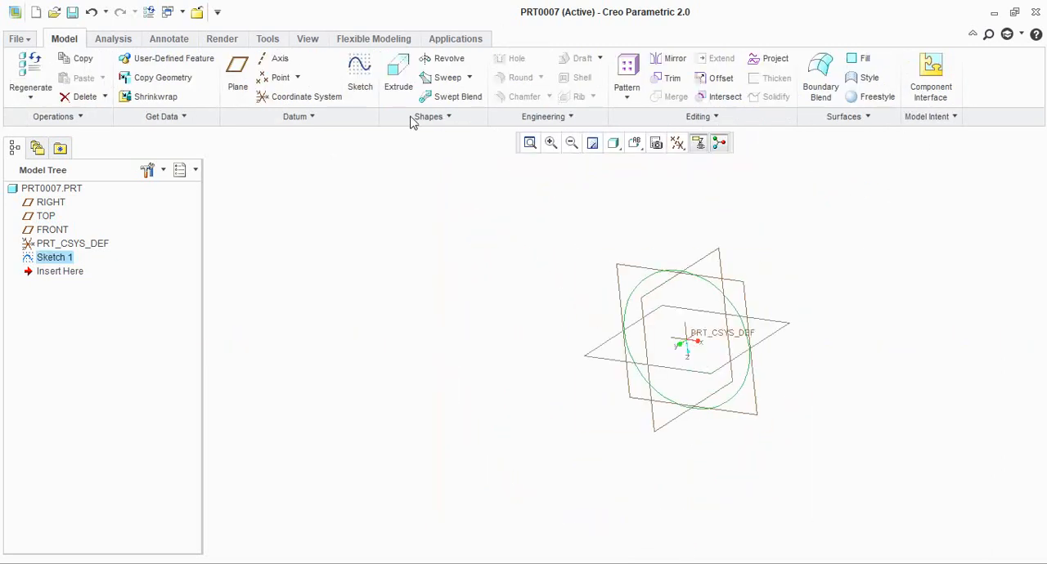
Extrude the circle sketch to a depth of 60 mm as a solid shank
left_click(399, 76)
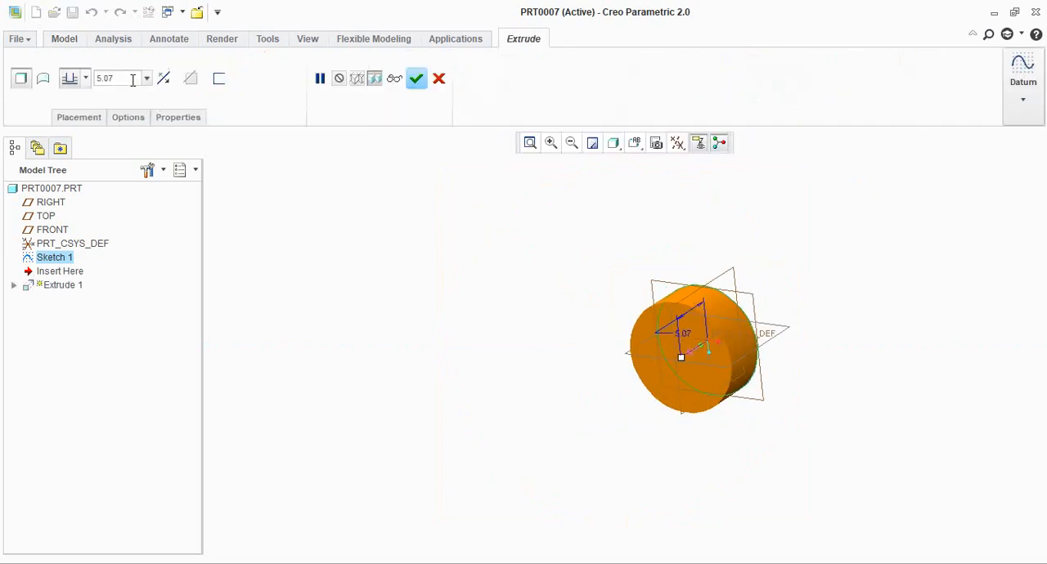
double_click(133, 80)
type("66")
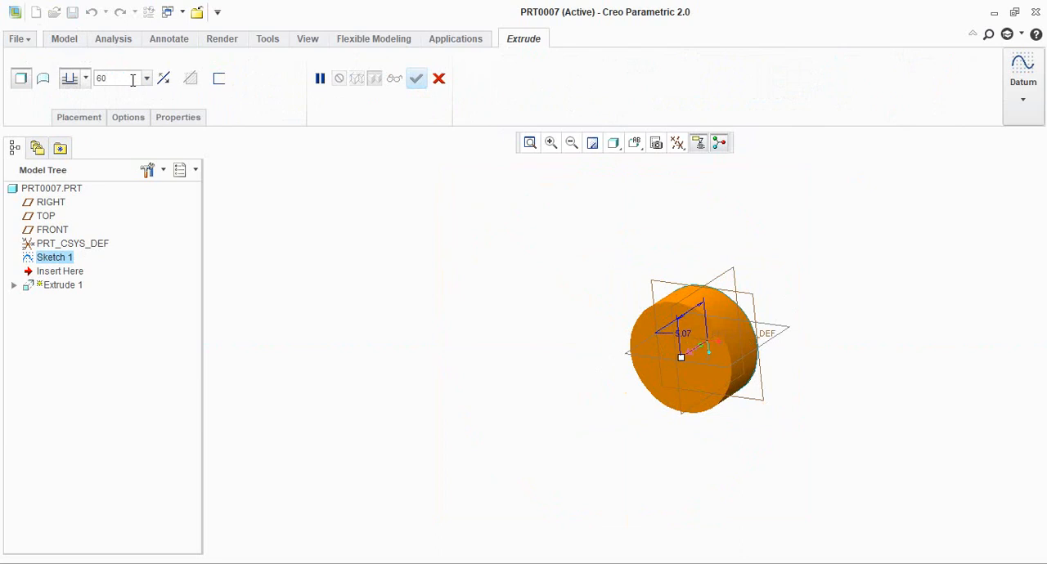
scroll(593, 286, "up", 3)
middle_click_drag(591, 309, 524, 251)
left_click(419, 82)
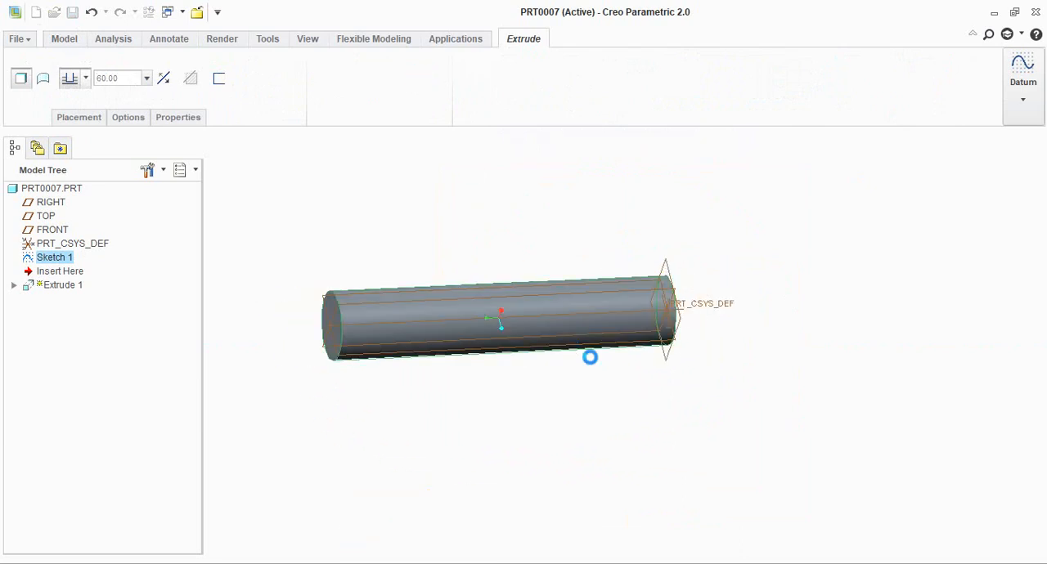
Examine the shank's free end, then check the bolt head dimensions in the reference drawing in Photos and return to Creo Parametric
middle_click_drag(589, 355, 636, 259)
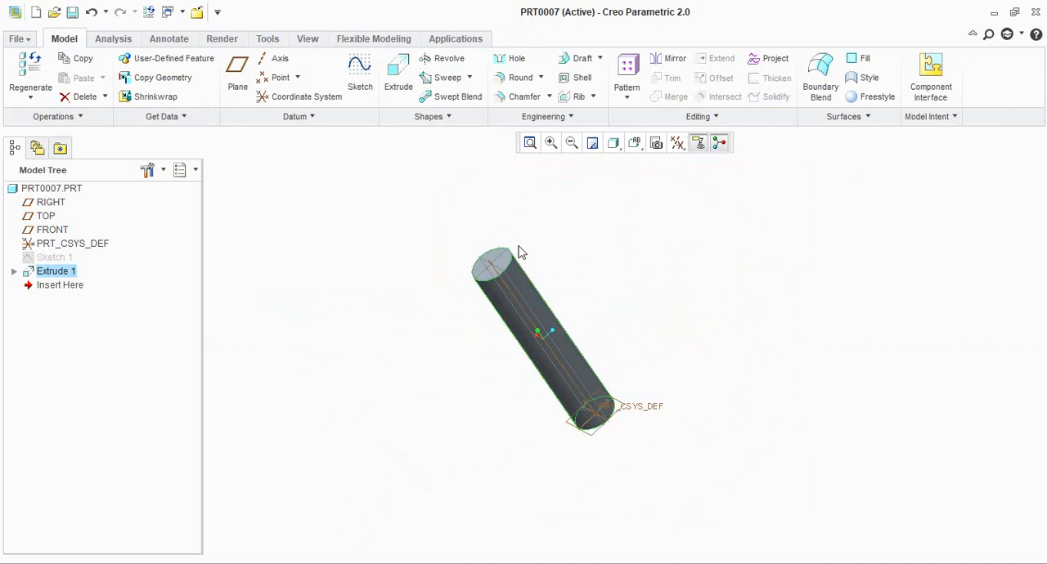
scroll(521, 252, "down", 3)
scroll(568, 260, "up", 2)
middle_click_drag(571, 272, 590, 252)
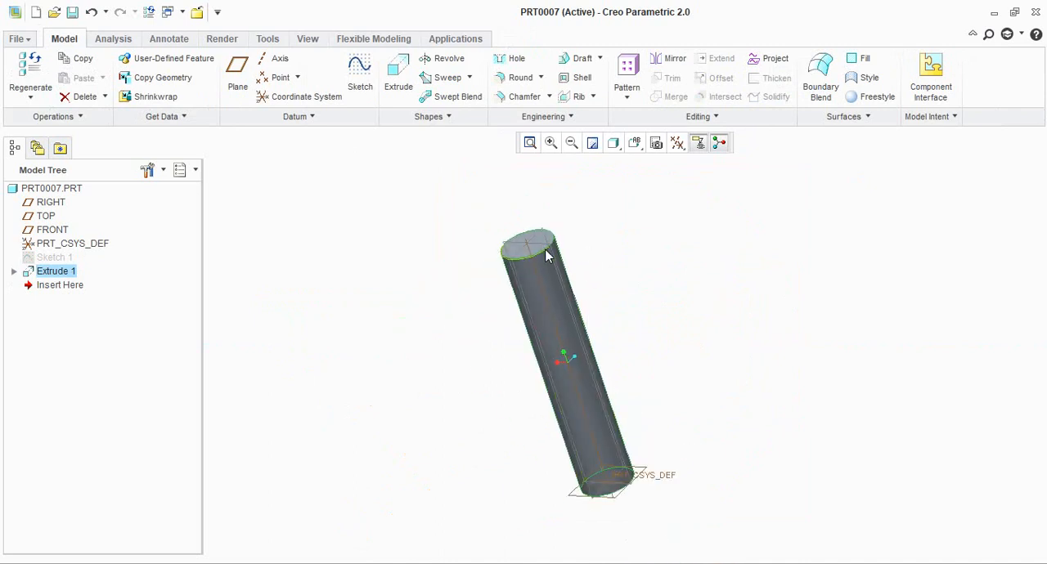
scroll(557, 245, "down", 1)
scroll(541, 245, "down", 2)
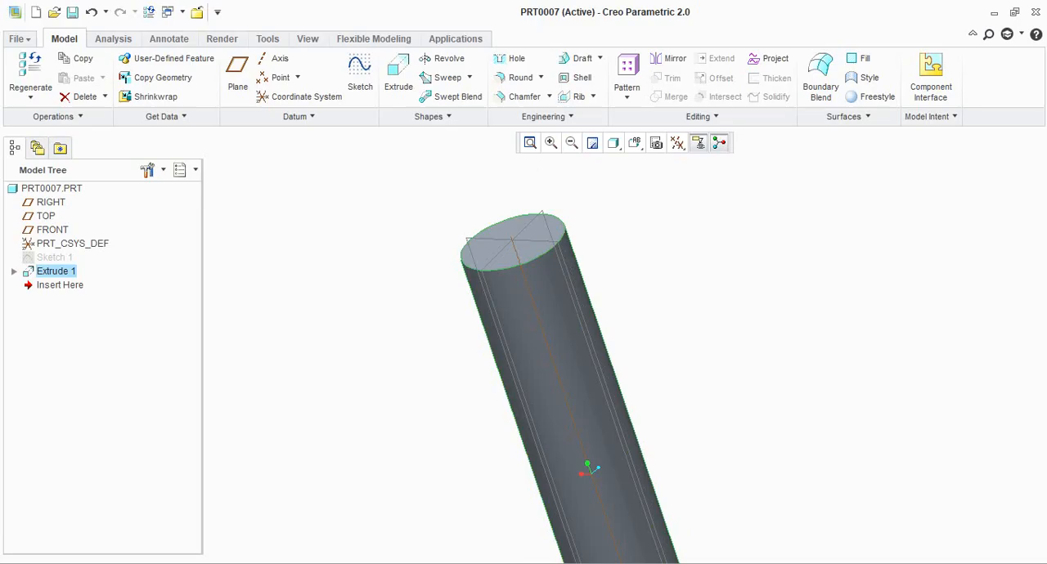
key("alt+Tab")
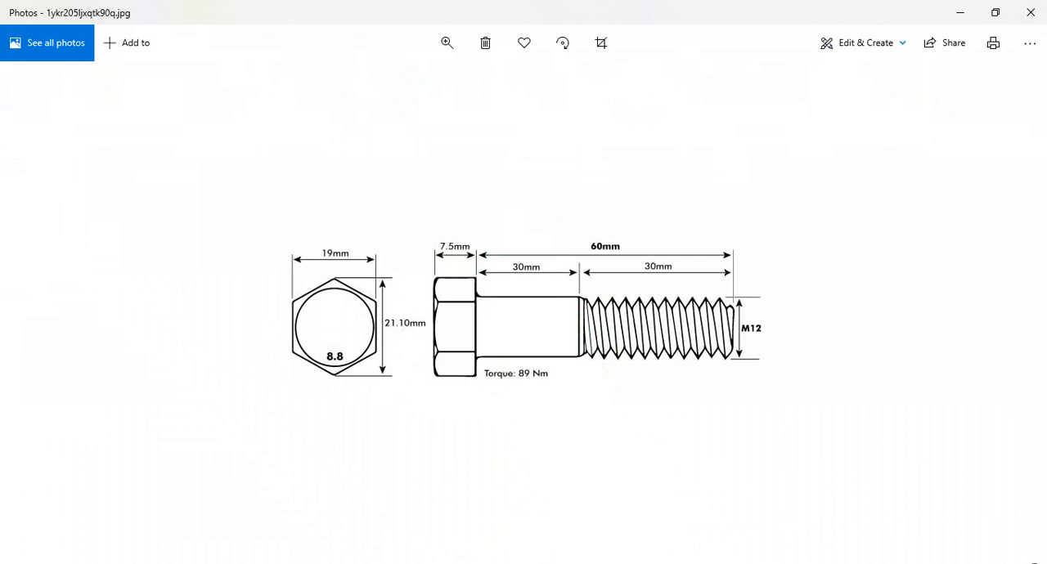
left_click(469, 563)
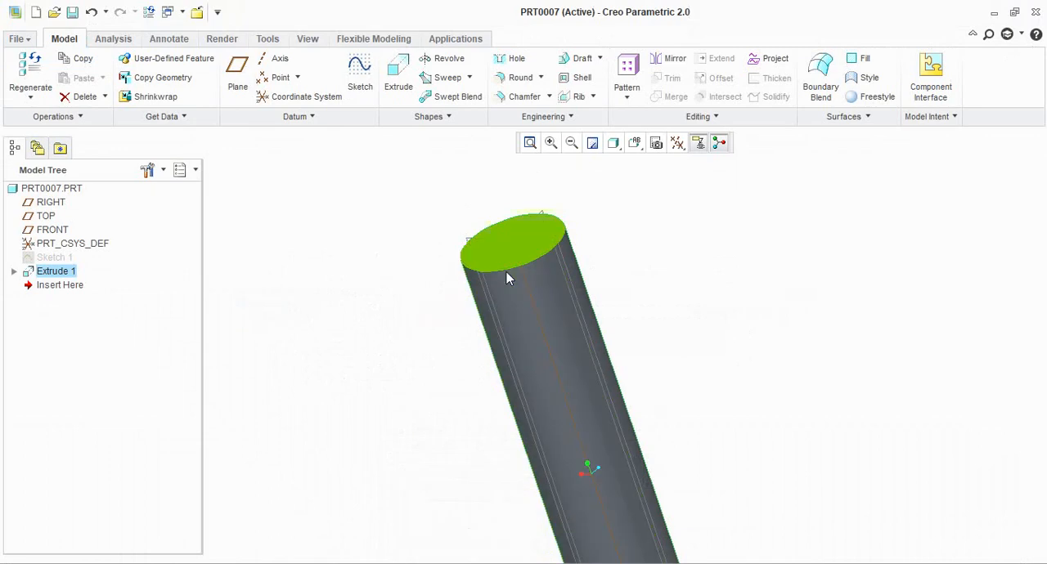
Start a new Extrude feature with its sketch on the free end face of the cylinder
left_click(400, 88)
left_click(400, 76)
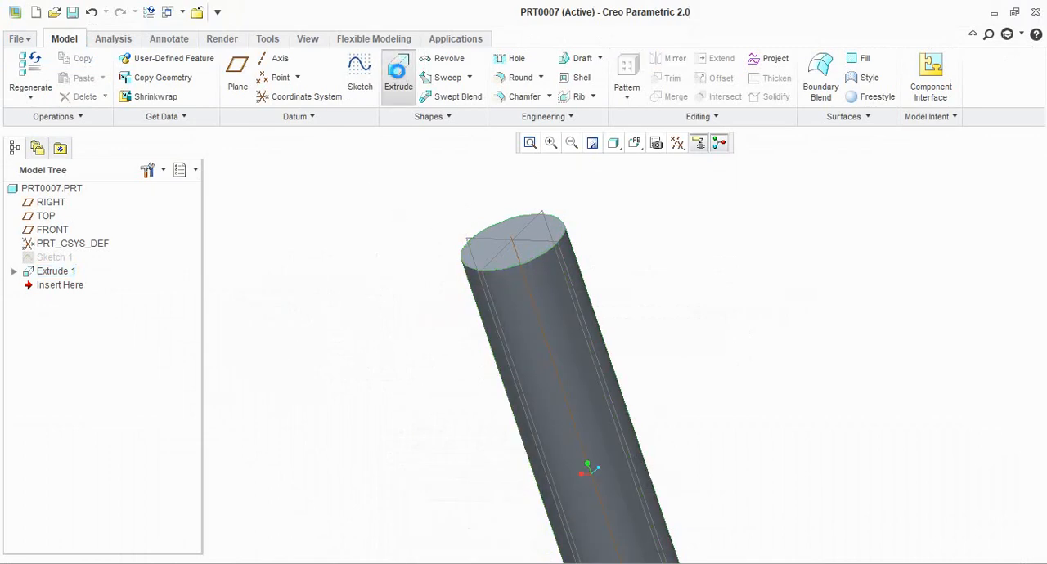
left_click(505, 234)
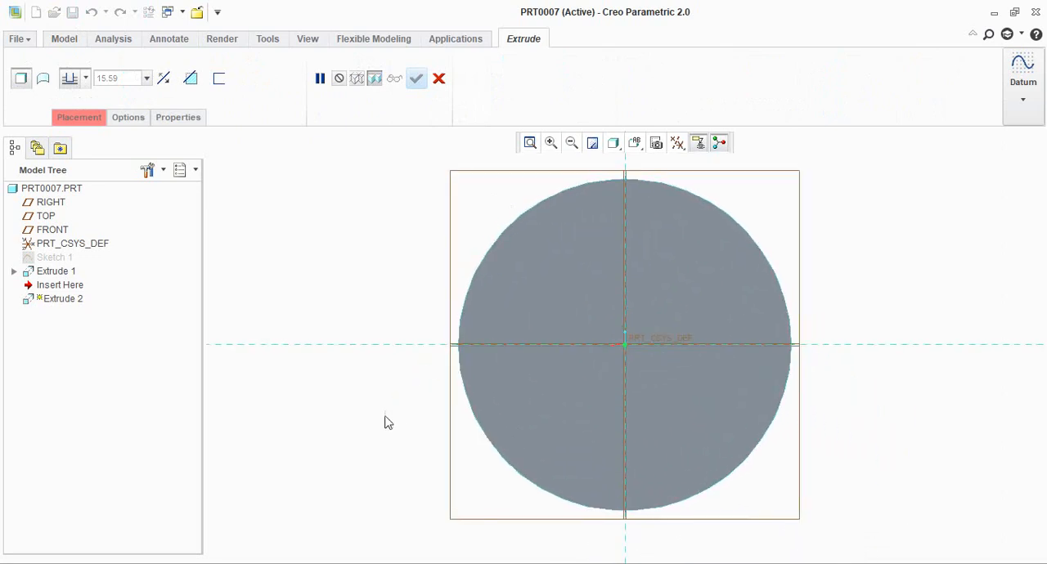
scroll(364, 409, "up", 5)
scroll(438, 381, "down", 2)
scroll(524, 333, "up", 1)
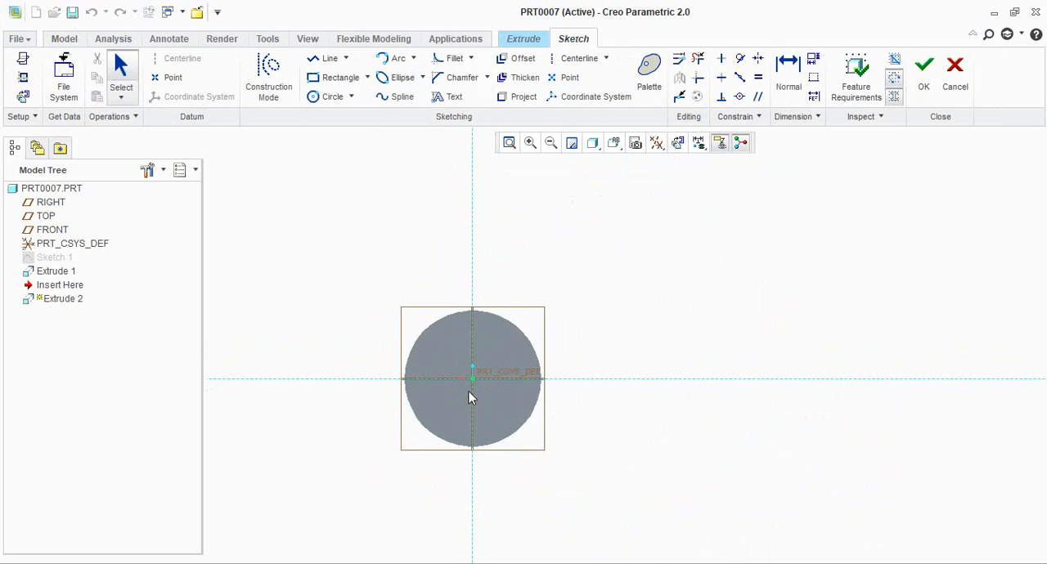
scroll(469, 392, "down", 1)
scroll(485, 367, "down", 1)
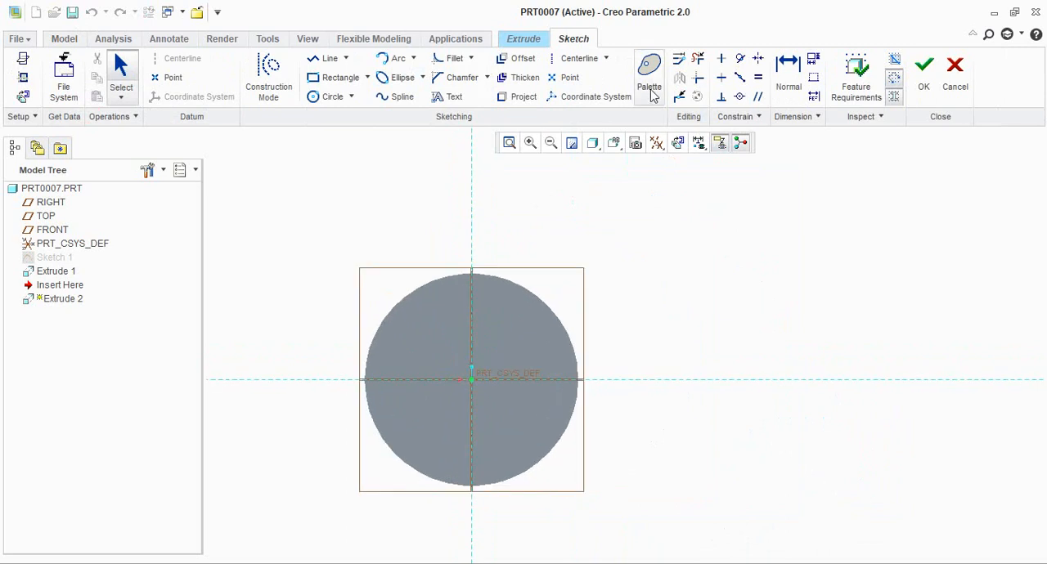
Place a 6-Sided Hexagon from the Sketcher Palette near the centre of the end face, at a scale of about 2.44
left_click(650, 82)
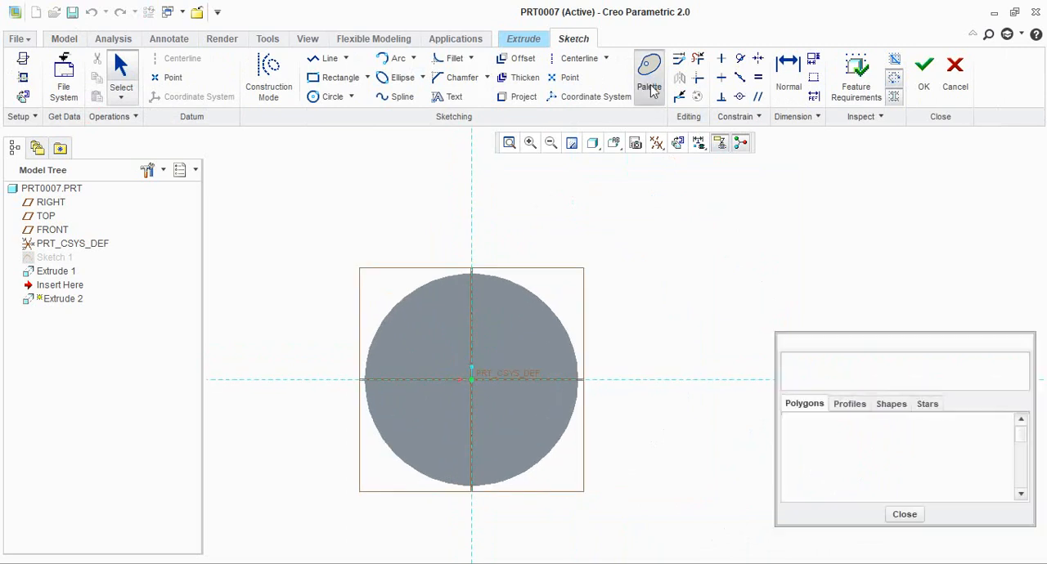
scroll(849, 456, "down", 1)
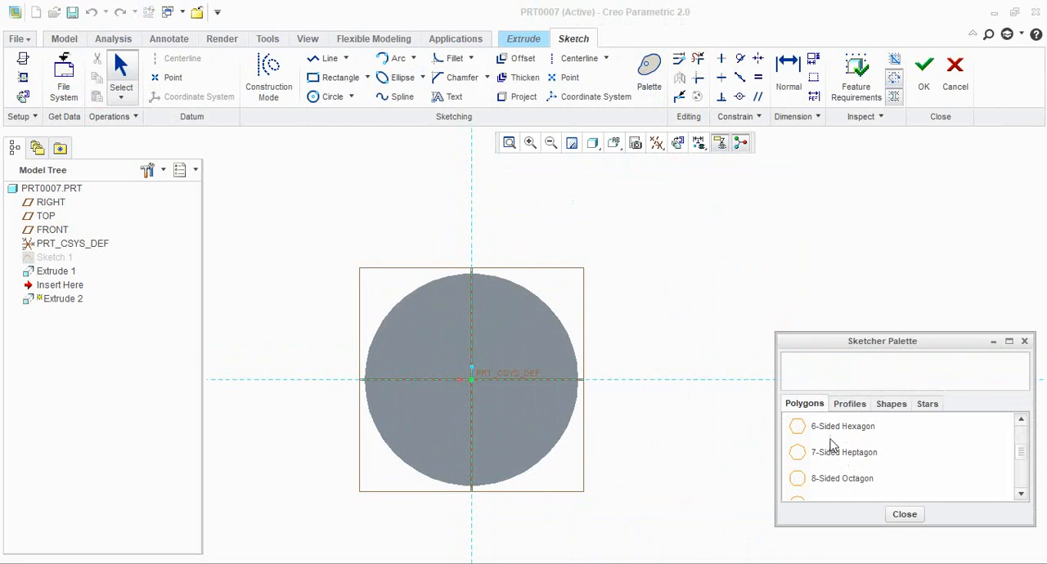
left_click_drag(855, 435, 498, 409)
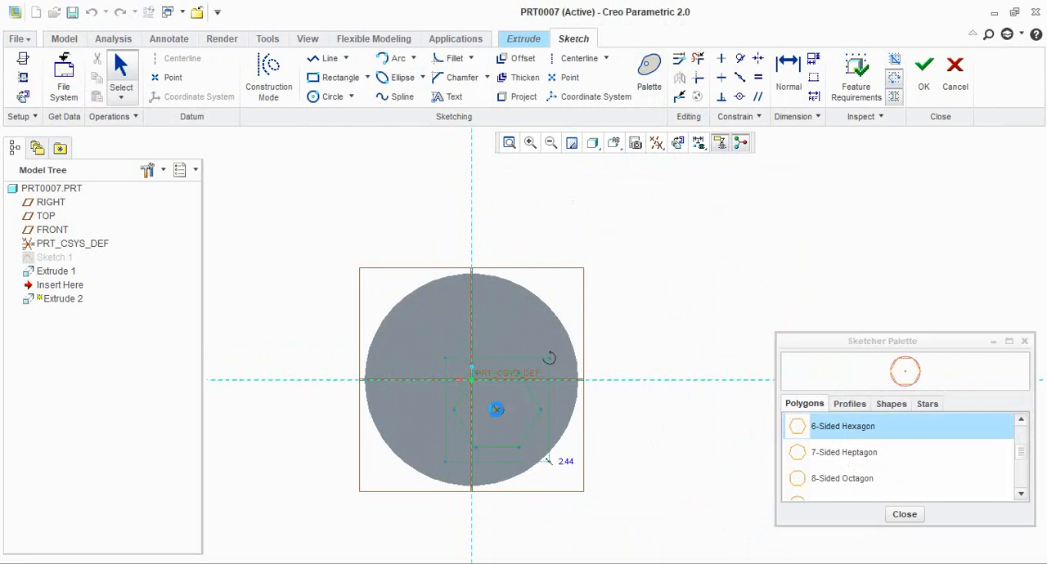
scroll(662, 355, "down", 2)
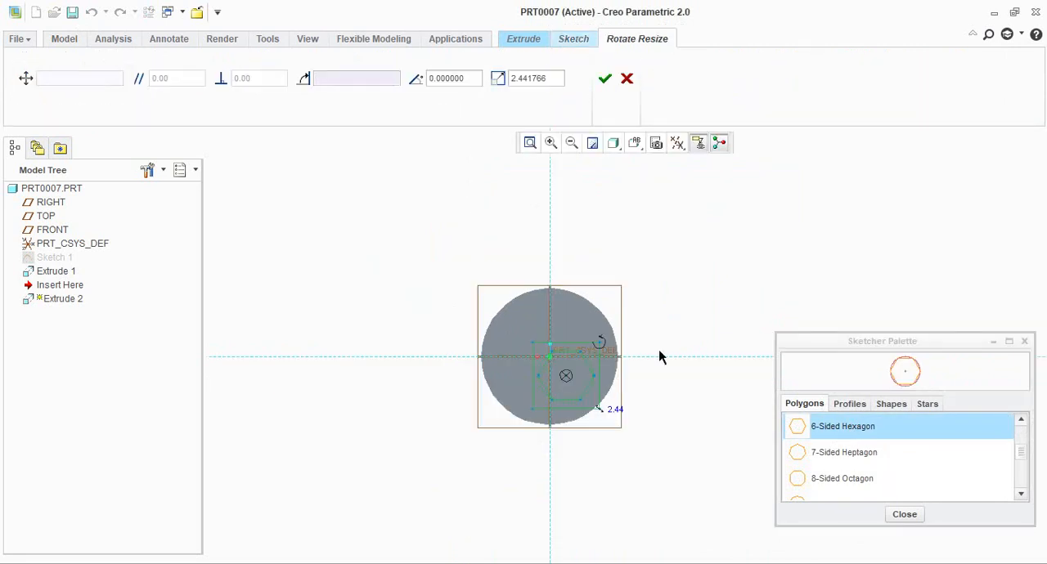
scroll(584, 381, "up", 4)
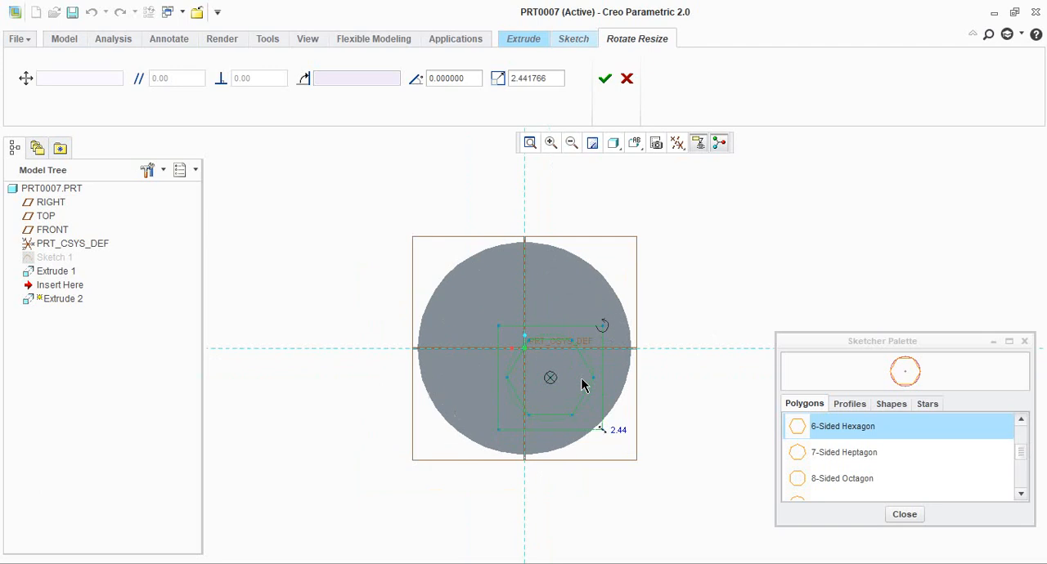
left_click(1024, 341)
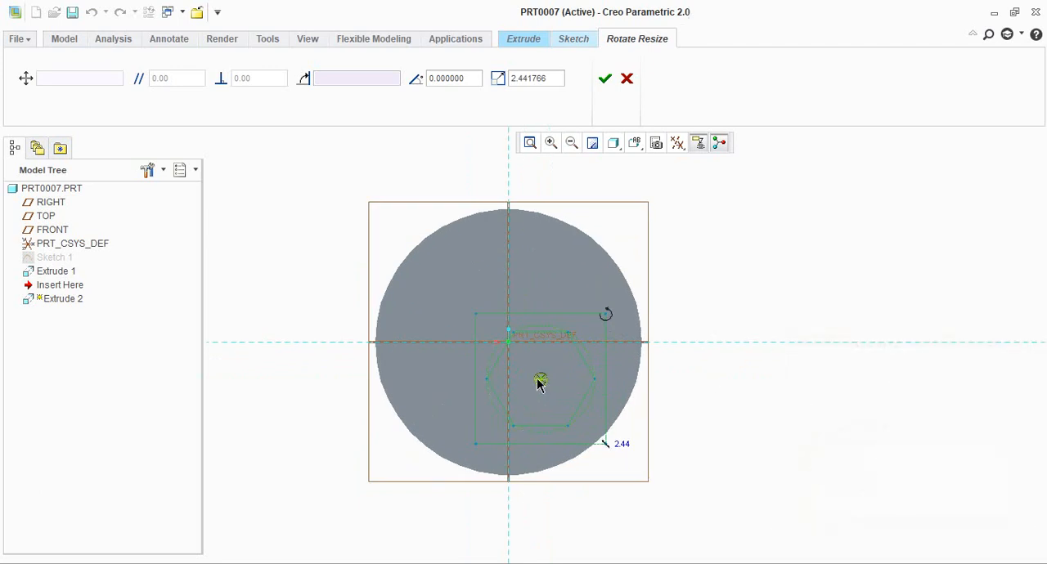
Centre the hexagon on the sketch origin and enlarge it to a scale of about 8.35, beyond the shank's outline
left_click_drag(537, 385, 508, 345)
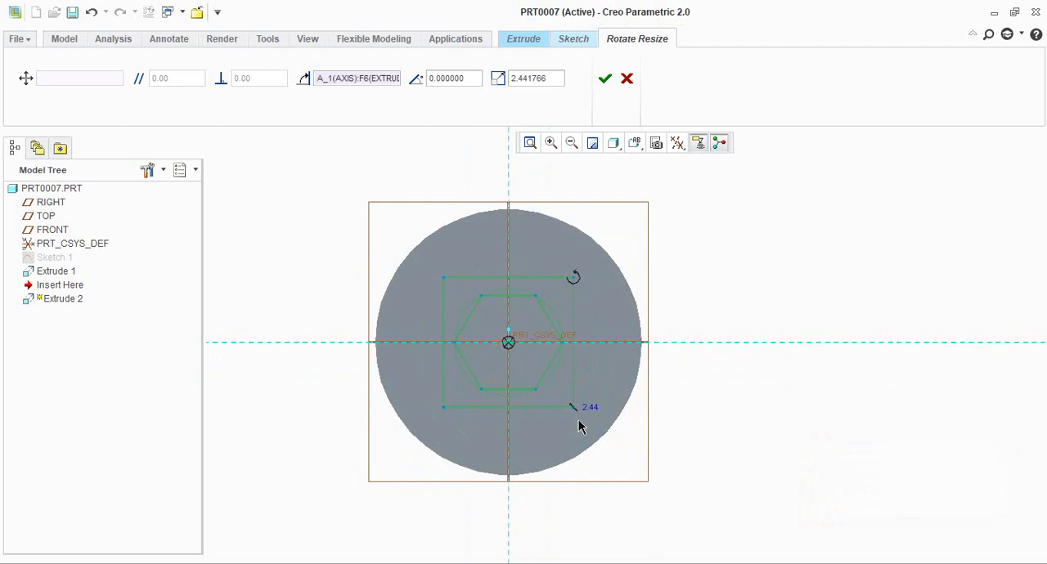
mouse_move(576, 408)
left_mouse_down()
mouse_move(643, 479)
mouse_move(758, 540)
mouse_move(741, 381)
mouse_move(577, 258)
mouse_move(649, 424)
mouse_move(638, 405)
mouse_move(637, 240)
left_mouse_up()
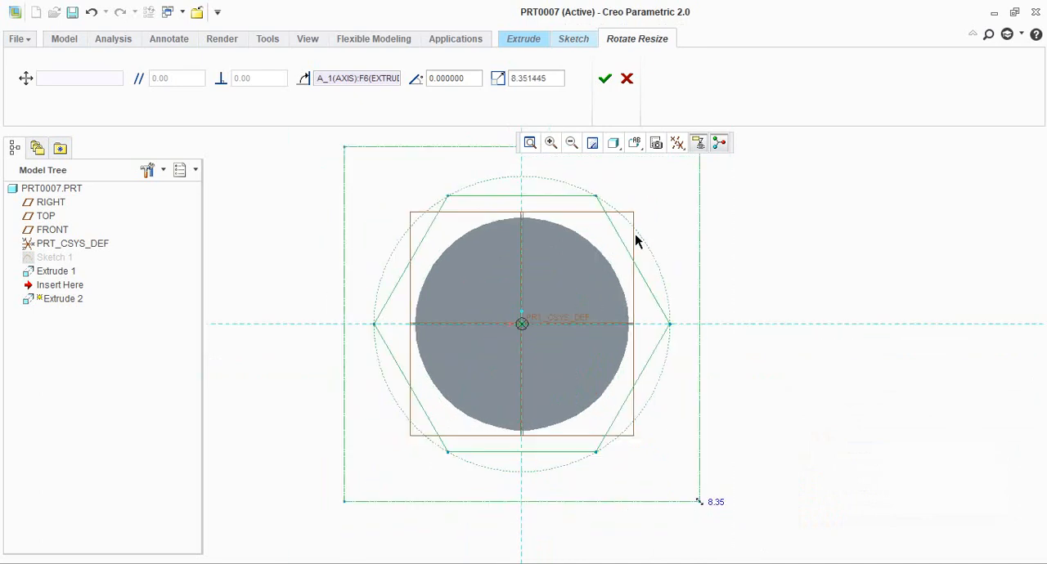
left_click(606, 79)
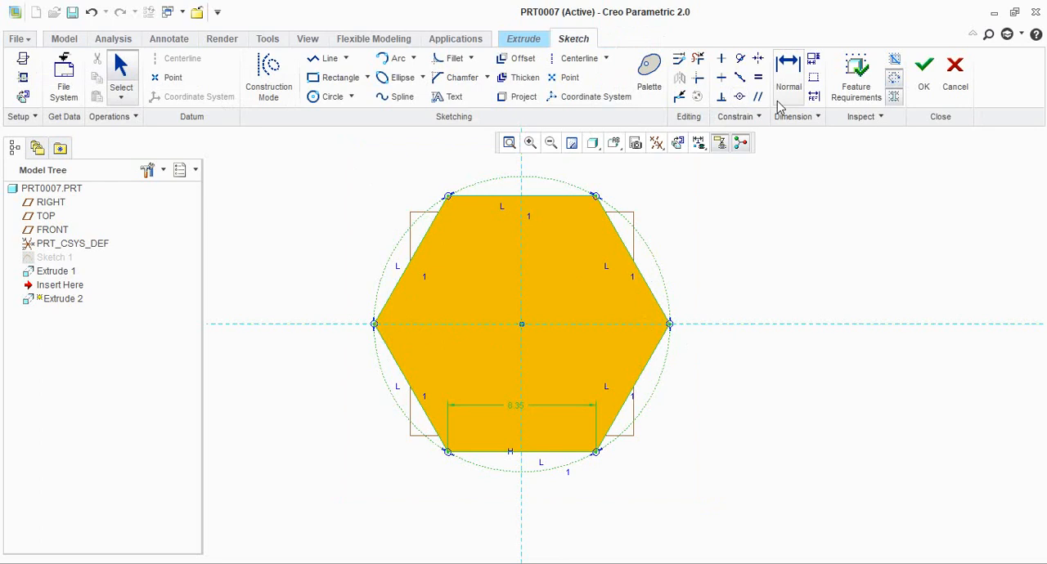
Dimension the hexagon across two opposite corners and delete the conflicting side-length dimension
left_click(790, 75)
left_click(375, 324)
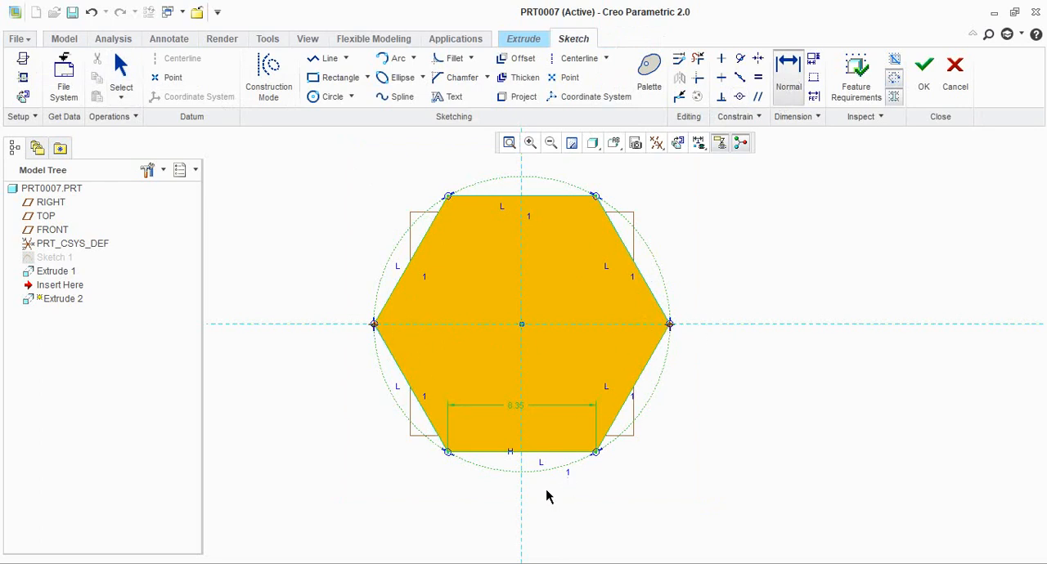
middle_click(544, 491)
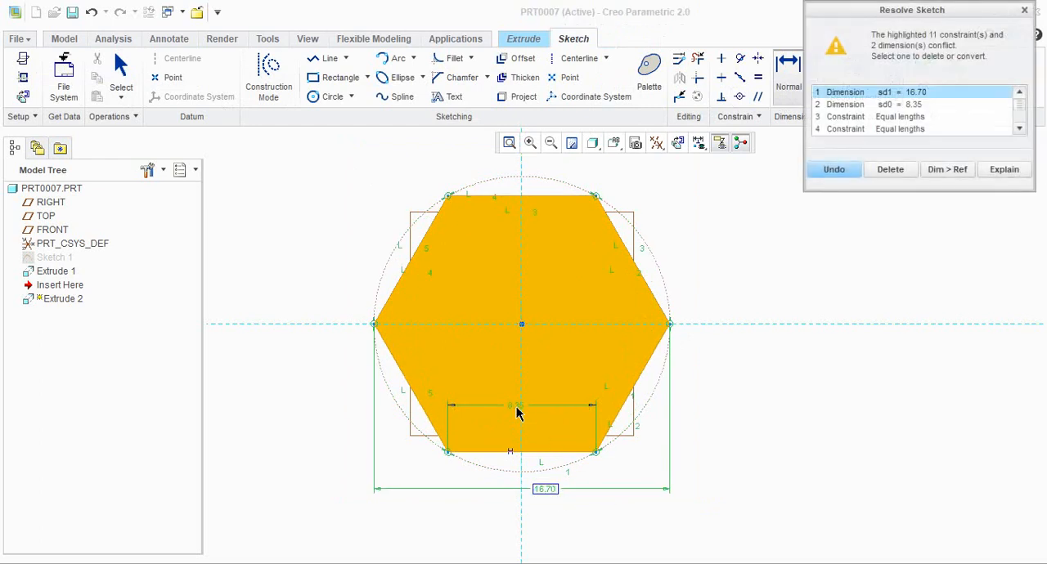
left_click(885, 105)
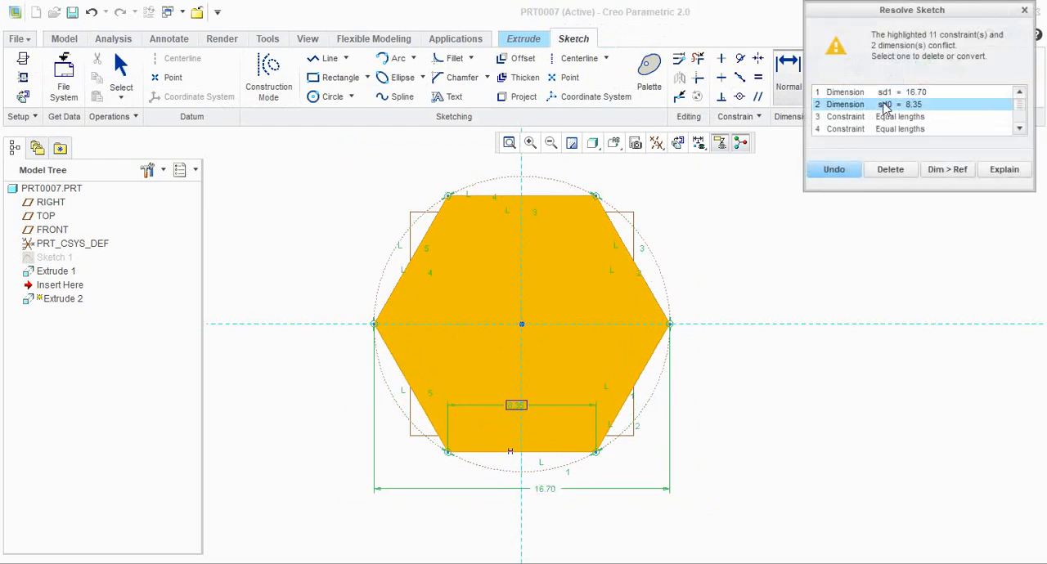
left_click(890, 171)
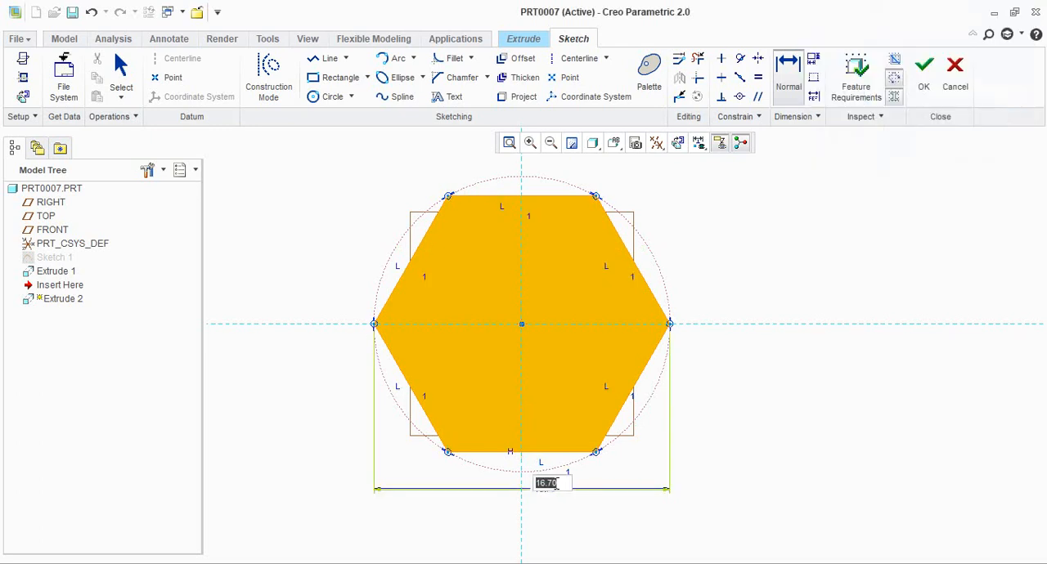
Set the hexagon's across-corners dimension to 21.10 and finish the sketch
type("22")
key("Return")
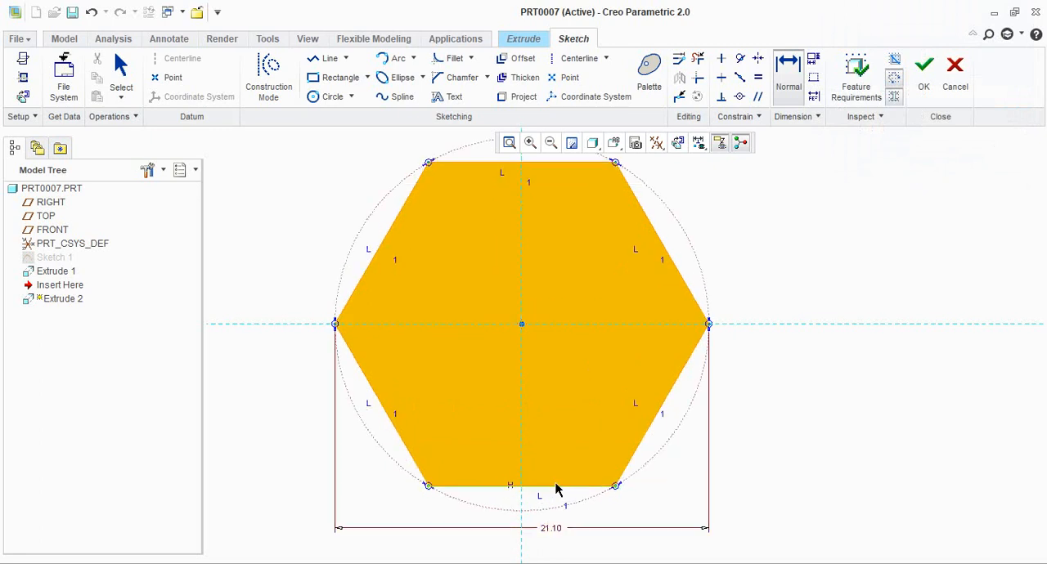
scroll(654, 458, "down", 3)
scroll(619, 436, "up", 2)
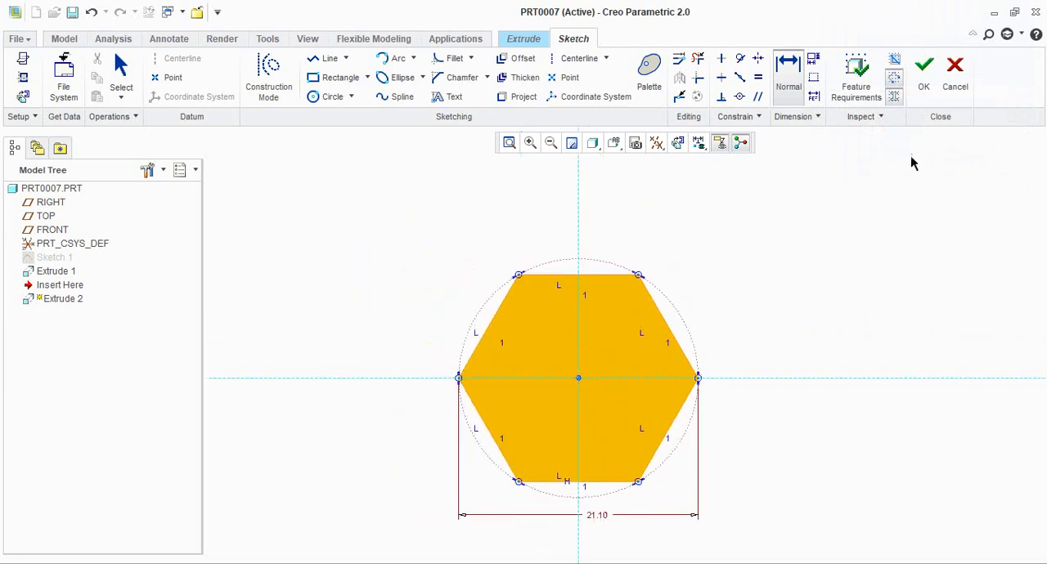
left_click(925, 82)
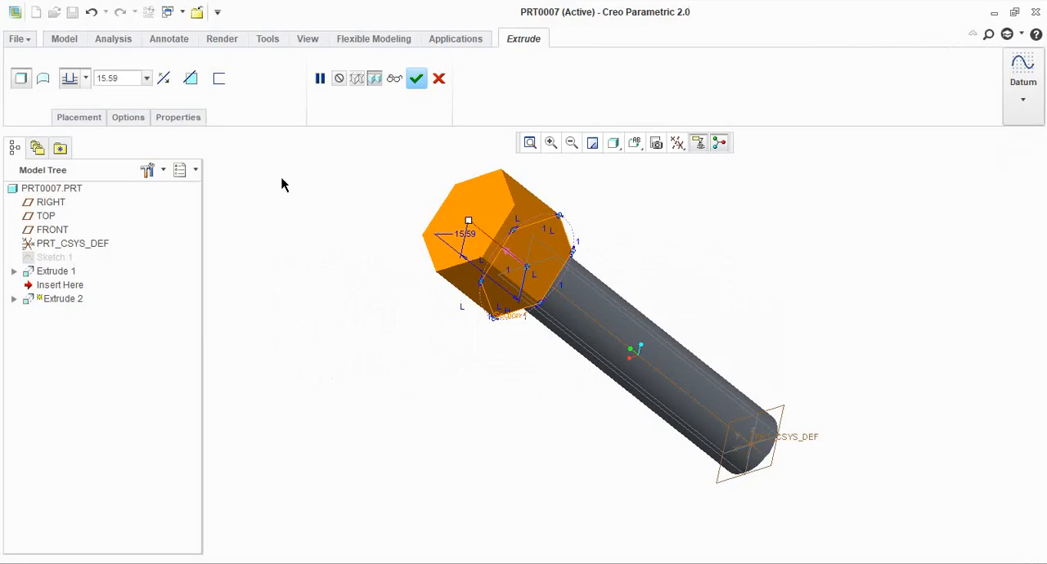
Set the hexagon's extrusion depth to 7.50 and complete the Extrude feature
double_click(131, 81)
type("77")
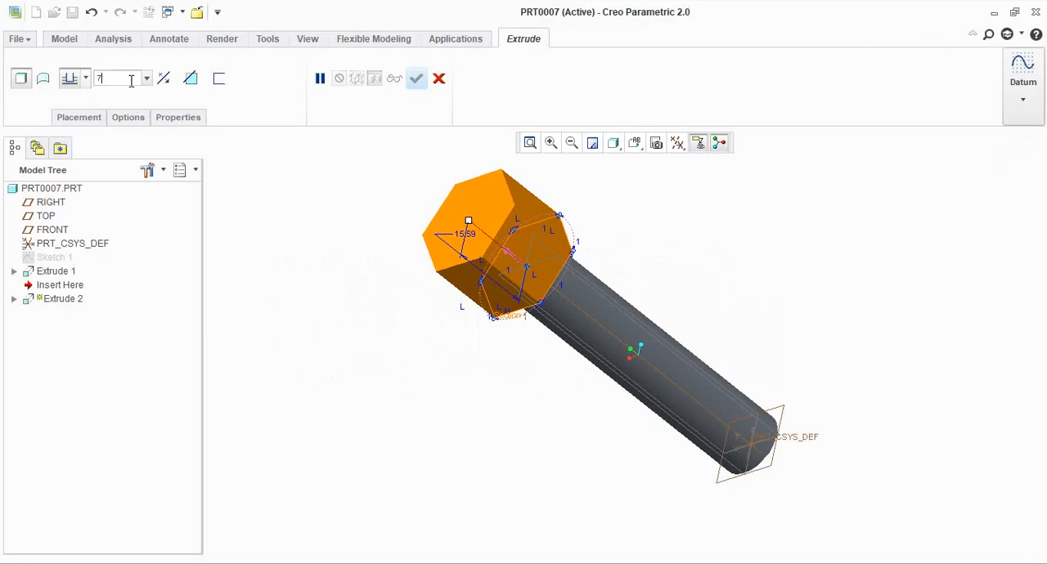
key("Return")
left_click(416, 77)
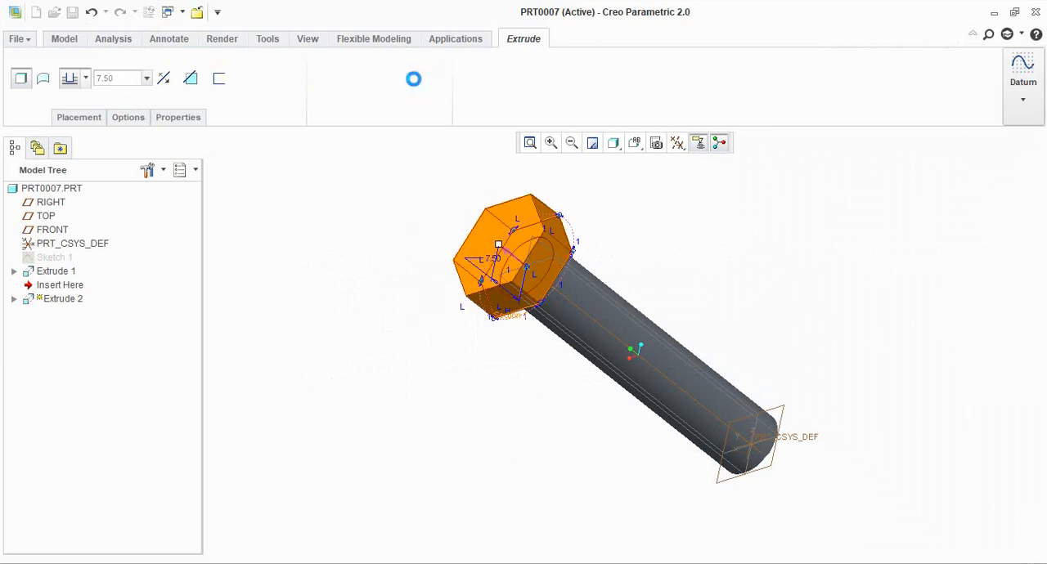
Examine the extruded hex head from the side, close up and from above
middle_click_drag(439, 379, 574, 304)
scroll(577, 300, "up", 1)
scroll(669, 266, "down", 3)
scroll(626, 275, "up", 2)
scroll(599, 278, "down", 3)
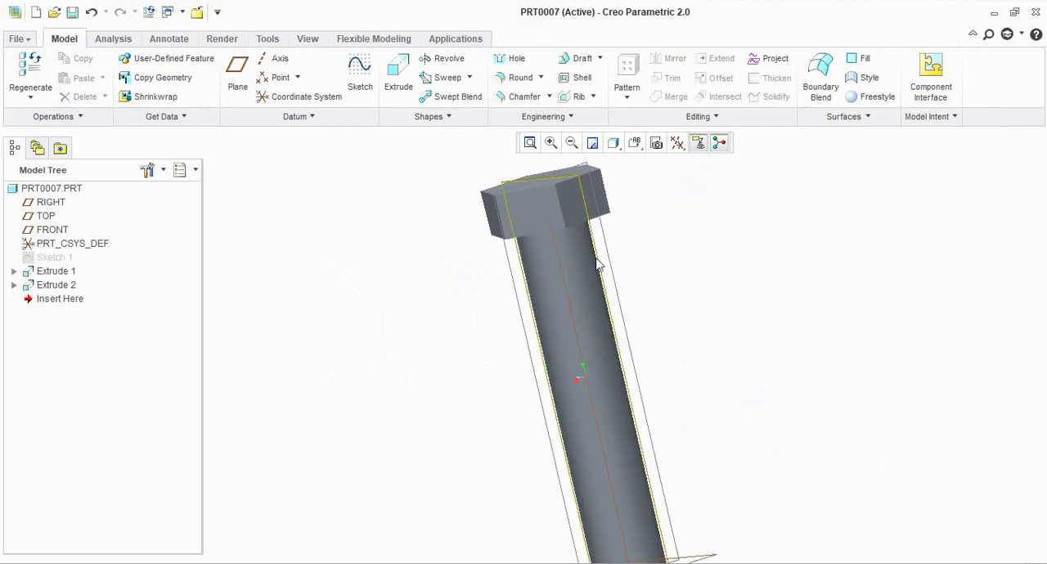
scroll(601, 237, "up", 3)
scroll(594, 200, "down", 5)
scroll(593, 204, "down", 2)
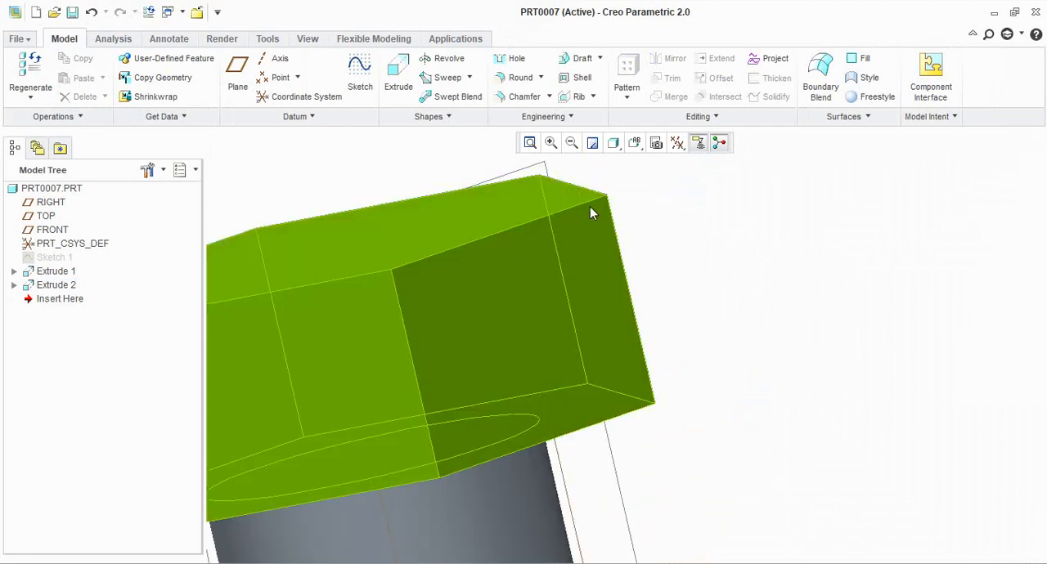
scroll(624, 206, "up", 6)
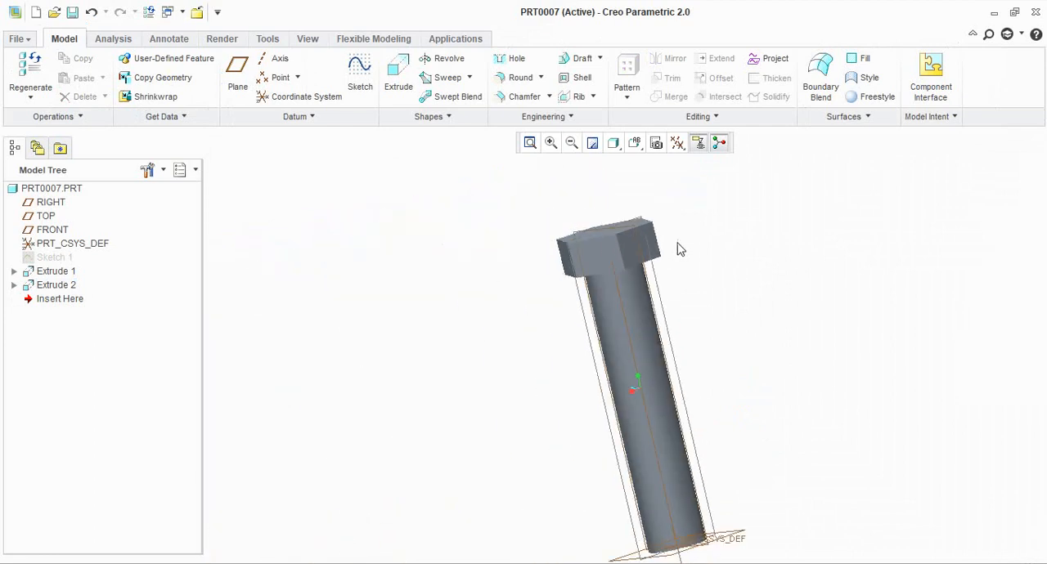
middle_click_drag(679, 244, 702, 295)
scroll(702, 296, "down", 2)
scroll(693, 298, "up", 1)
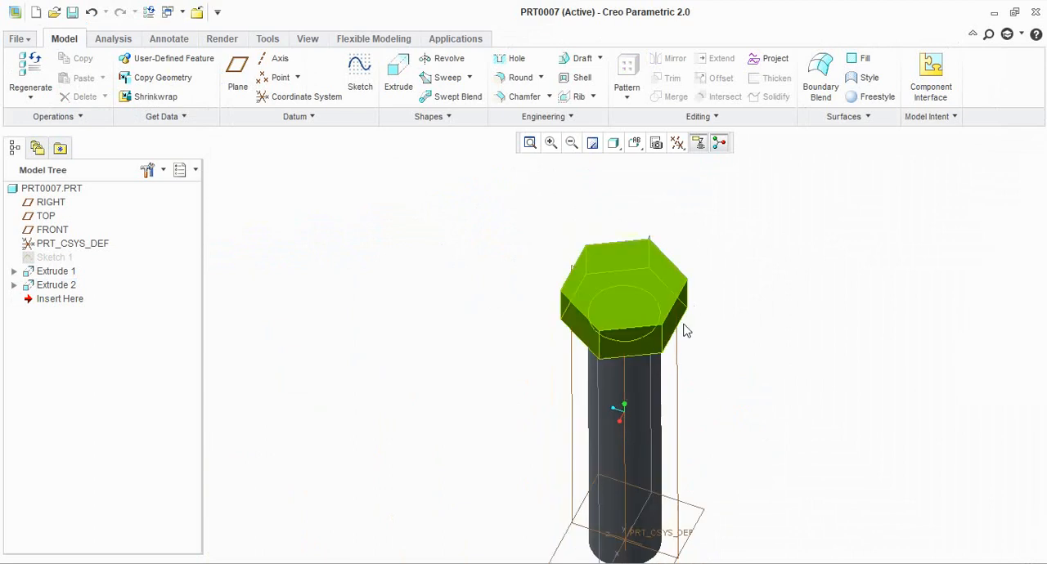
Start a new sketch on the FRONT datum plane, which runs through the bolt's axis
left_click(599, 386)
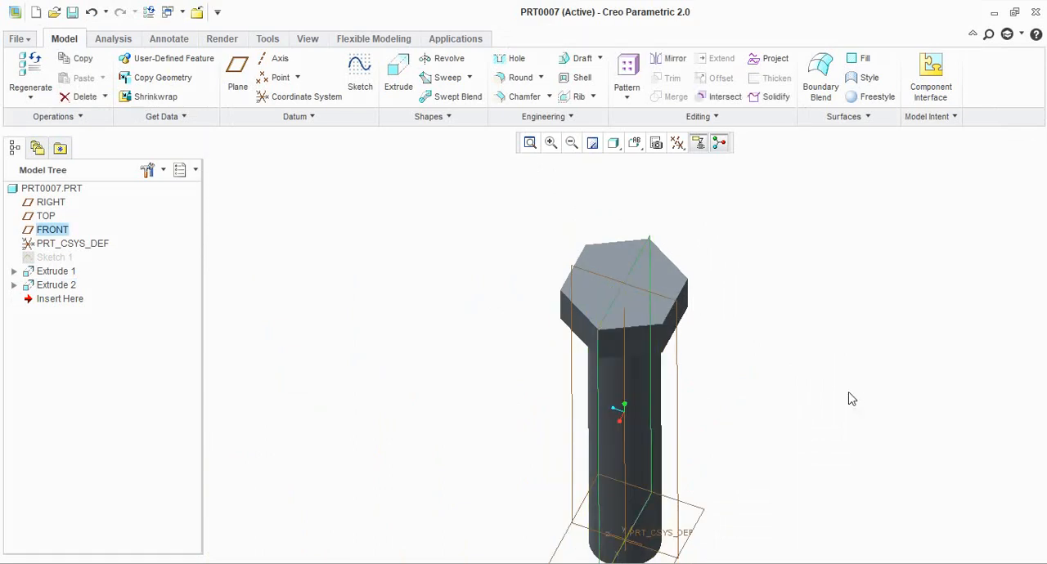
middle_click_drag(808, 386, 764, 364)
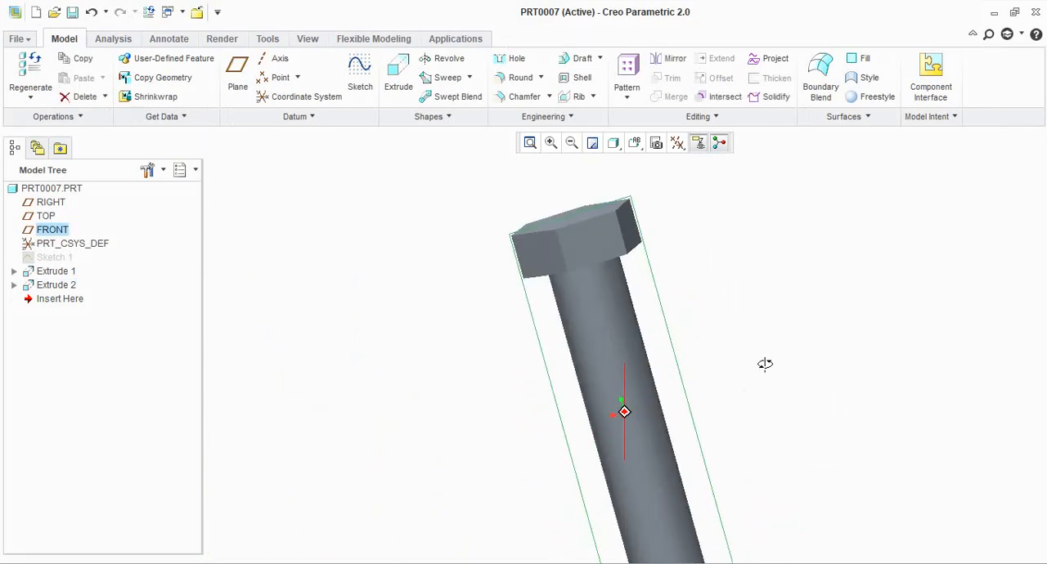
left_click(368, 86)
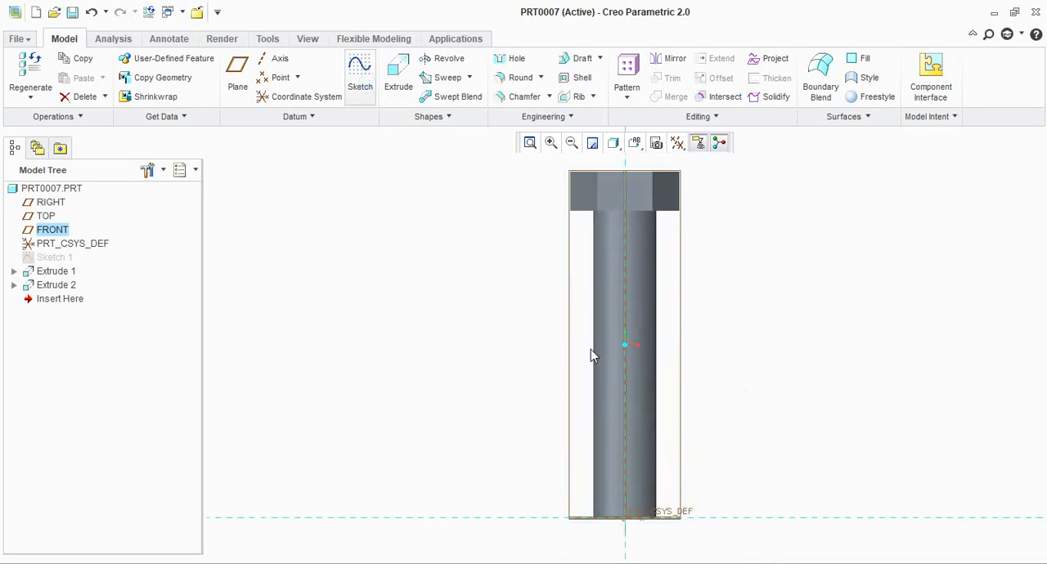
Add the head's top face and its right-hand vertical edge as sketch references
scroll(591, 348, "up", 2)
scroll(640, 239, "down", 9)
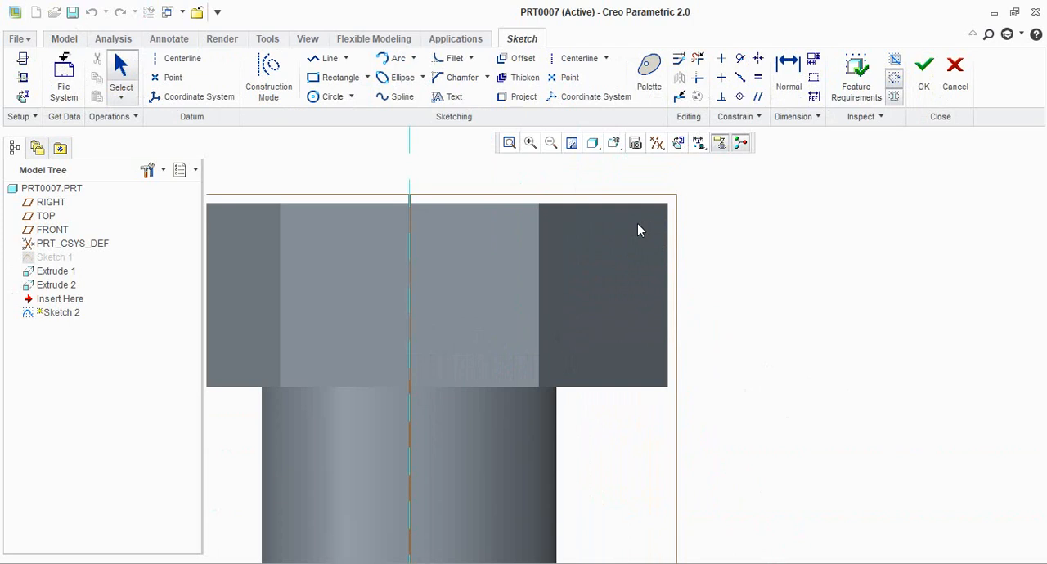
scroll(637, 215, "down", 2)
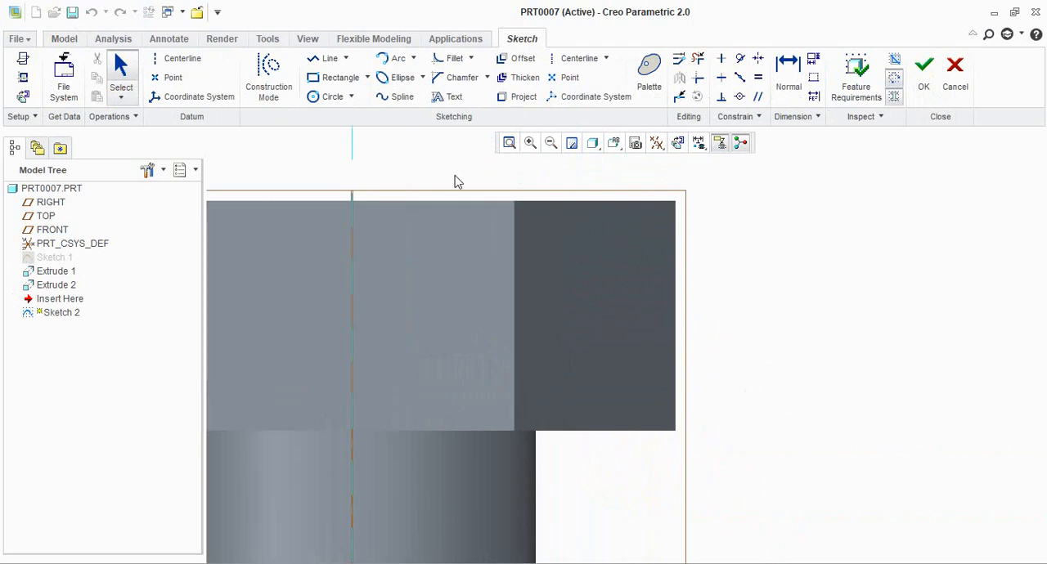
left_click(23, 78)
left_click(587, 211)
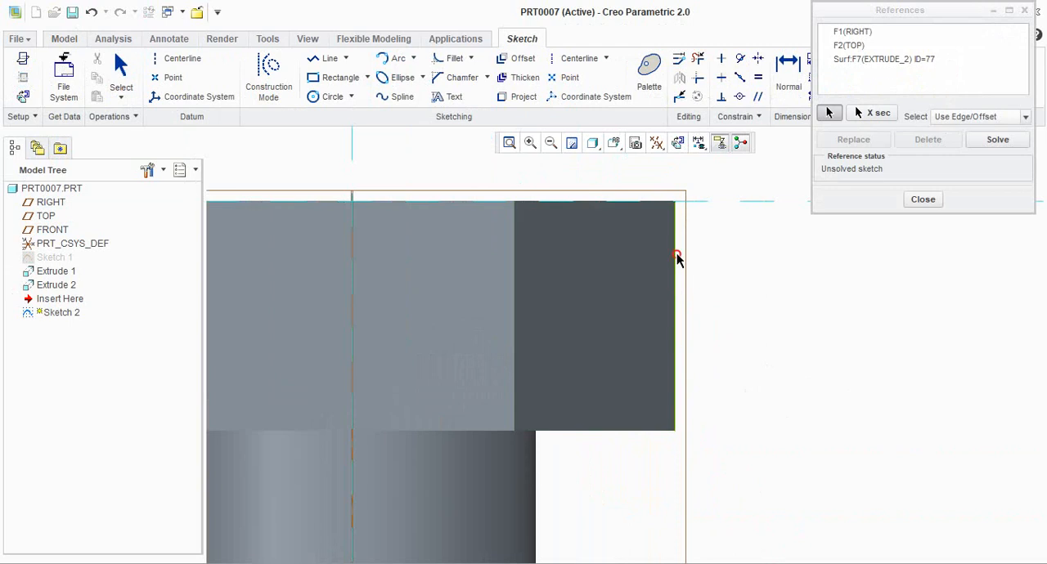
left_click(677, 256)
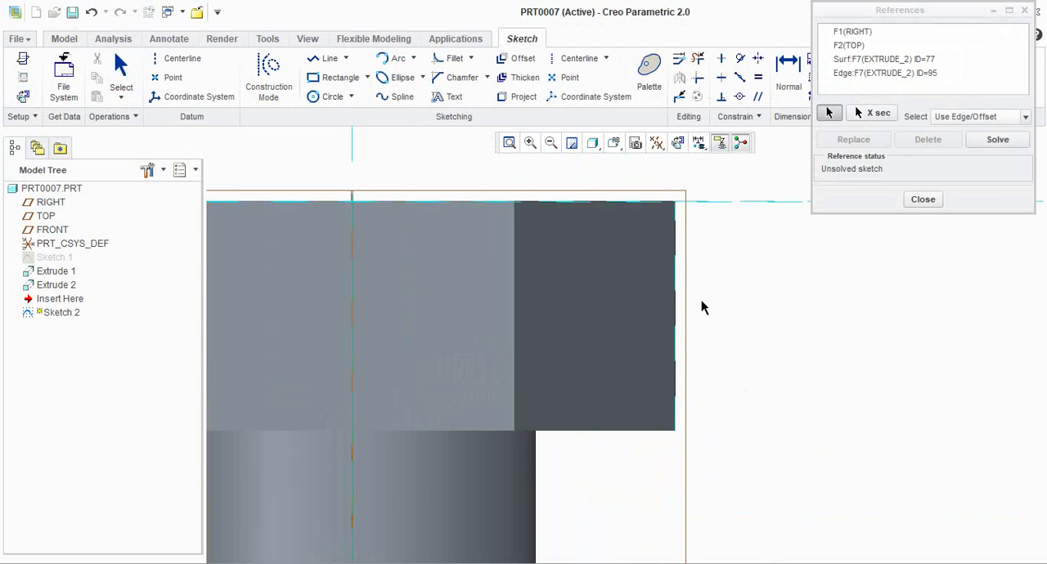
left_click(923, 199)
Sketch a horizontal line about 3.37 long to the head's upper right corner and a vertical line about 1.89 long down its side
left_click(327, 64)
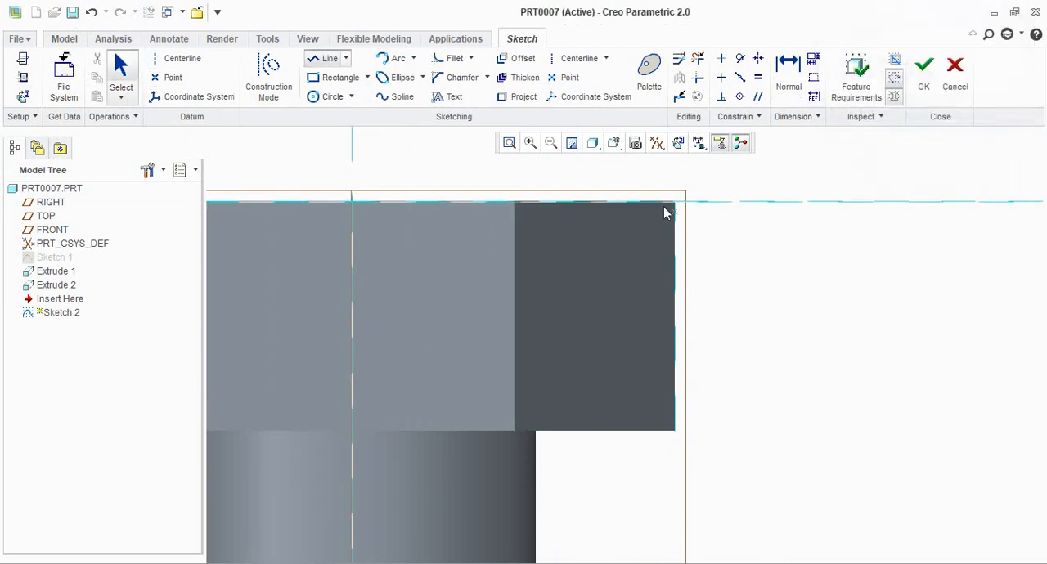
left_click(572, 200)
left_click(675, 203)
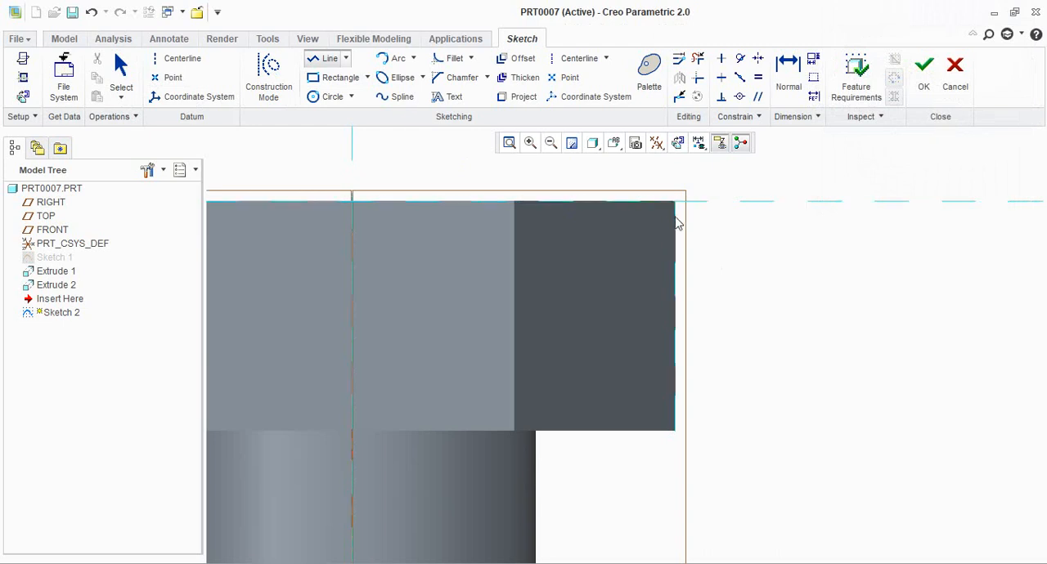
left_click(676, 260)
middle_click(818, 265)
middle_click(819, 264)
Set the length of the vertical line along the head's side to 1.30
scroll(677, 223, "down", 4)
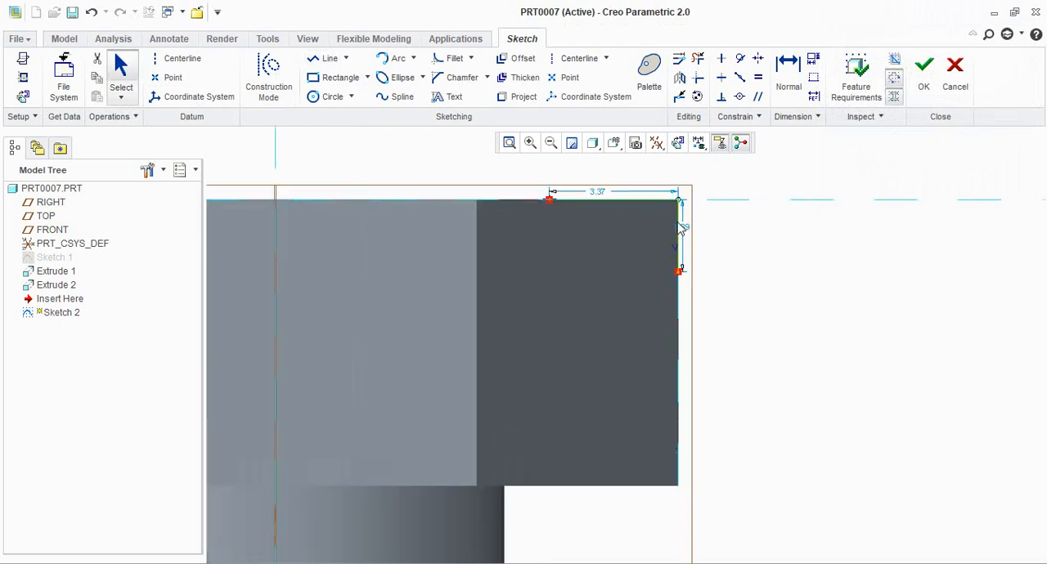
double_click(686, 232)
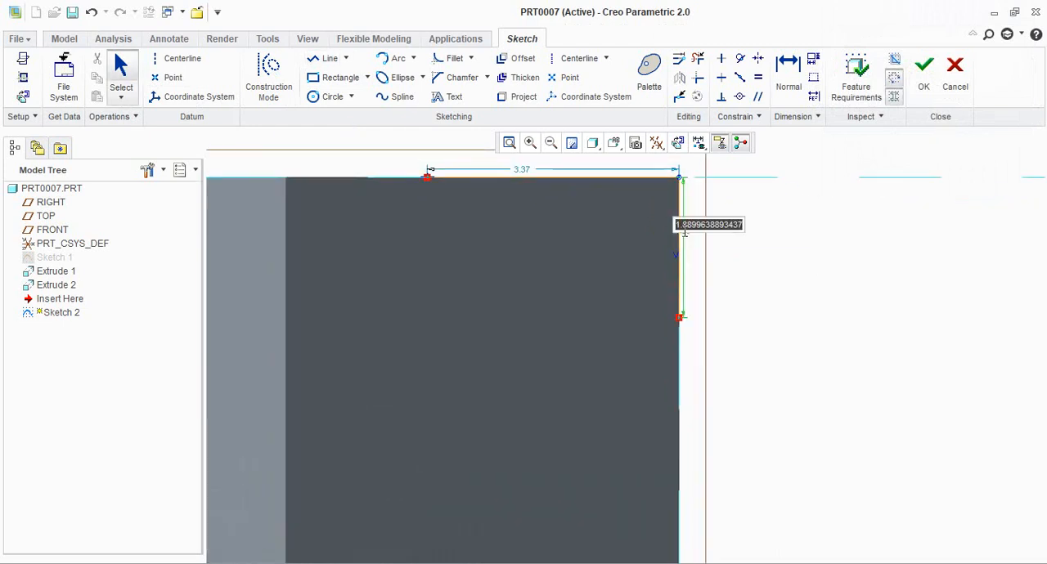
type("1")
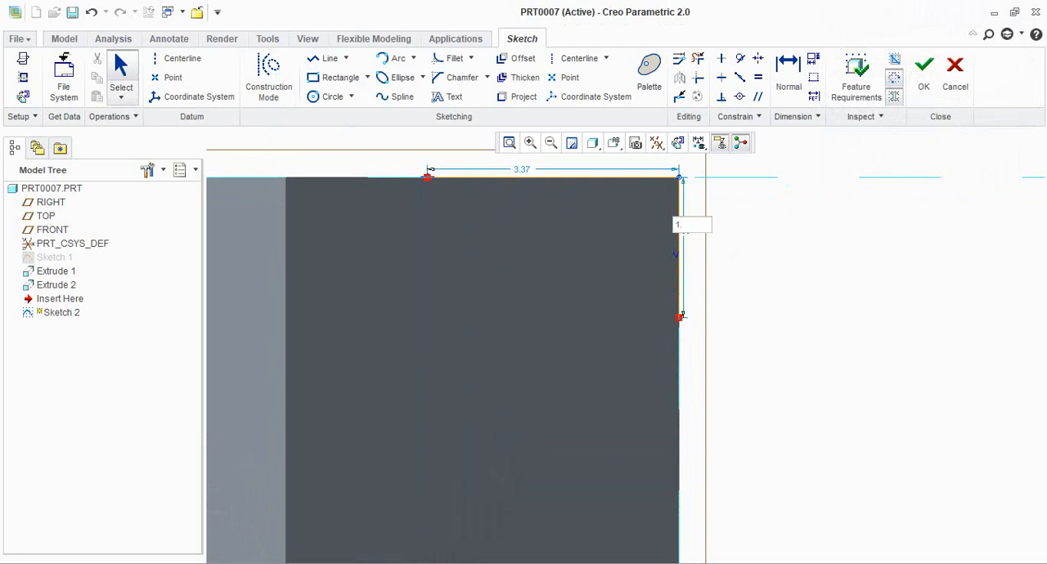
type(".3")
key("Return")
double_click(687, 236)
type("11")
key("Return")
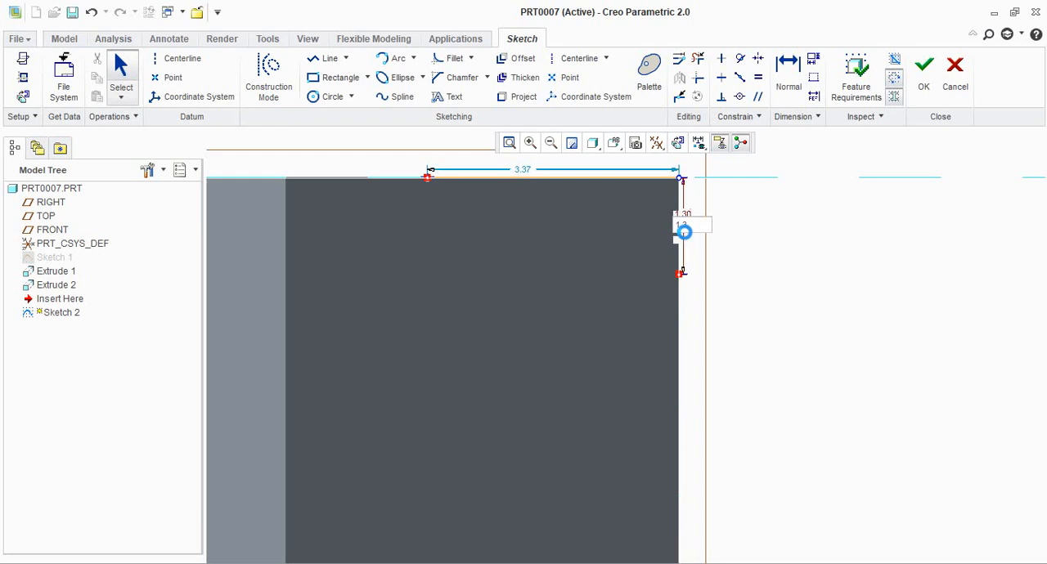
Set the length of the horizontal line along the head's top to 2.30
double_click(525, 170)
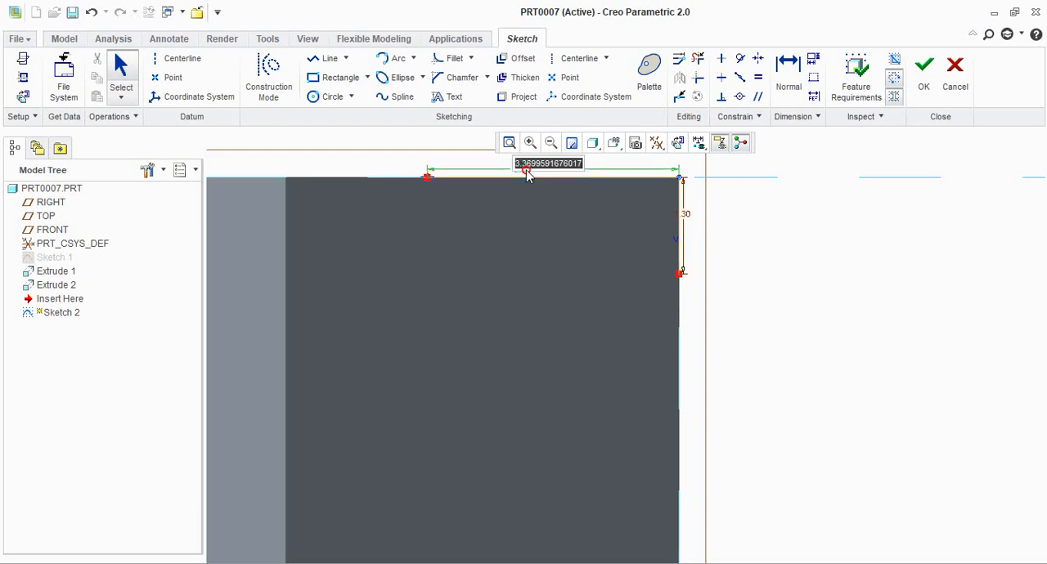
type("2")
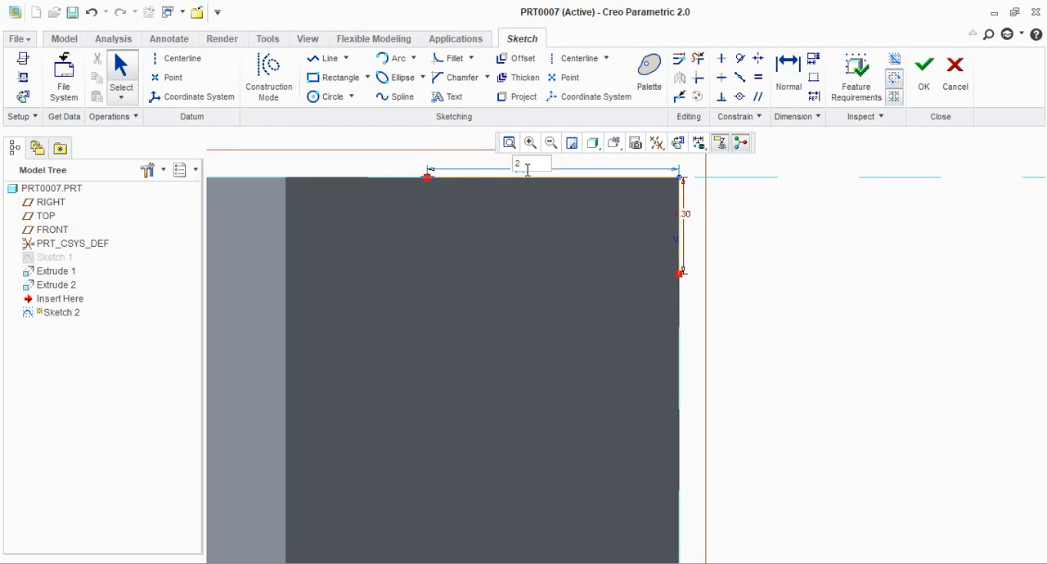
type(".3")
key("Return")
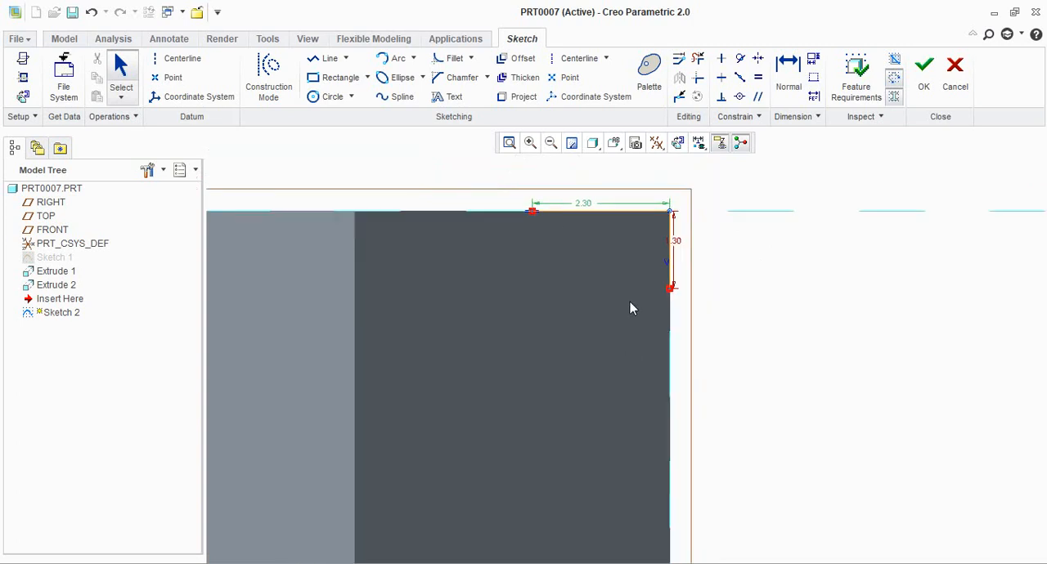
Close the corner profile into a triangle with a sloping line between the free ends of the two lines
left_click(323, 59)
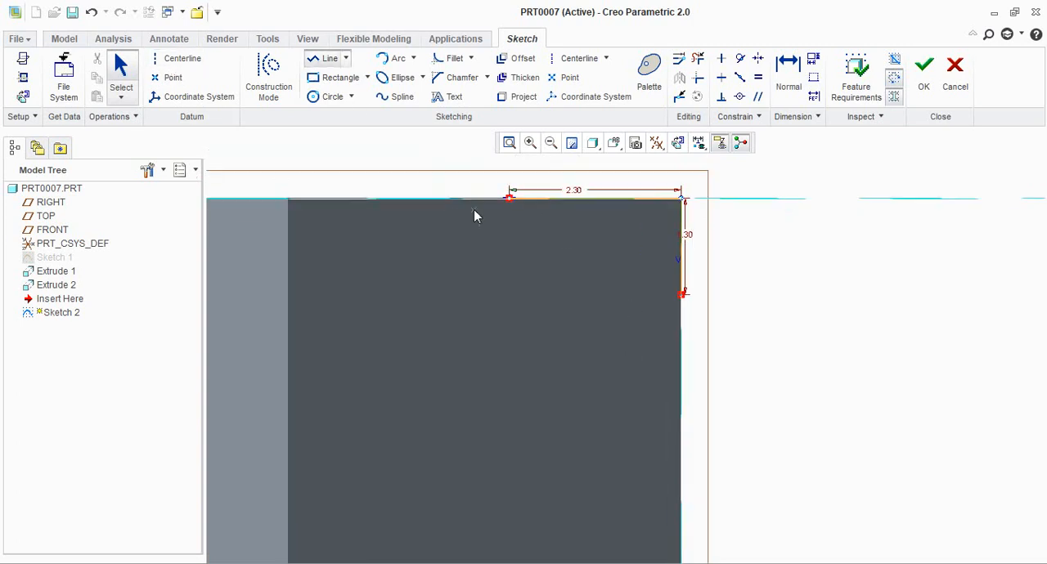
left_click(682, 296)
middle_click(736, 299)
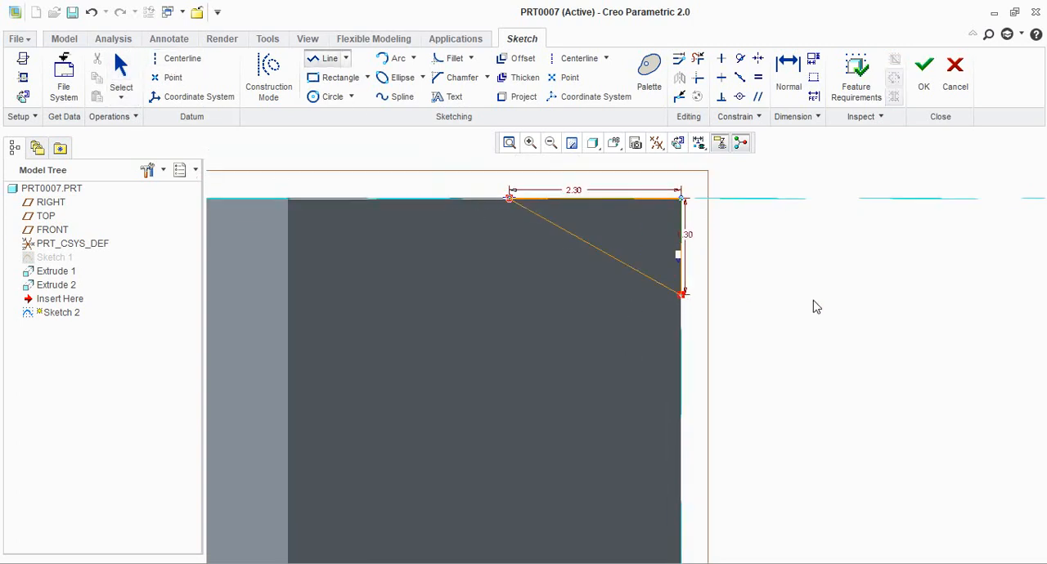
middle_click(859, 274)
Add a vertical datum centerline along the bolt's axis, starting at the centre of the head's top face
scroll(875, 242, "up", 5)
scroll(834, 266, "up", 2)
scroll(826, 248, "down", 3)
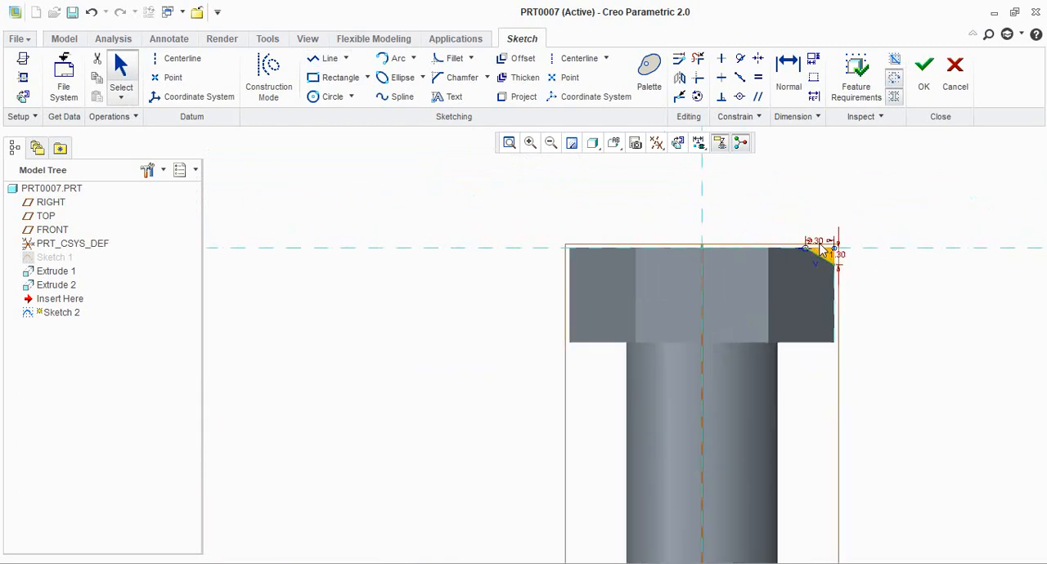
scroll(547, 214, "up", 3)
scroll(568, 233, "down", 2)
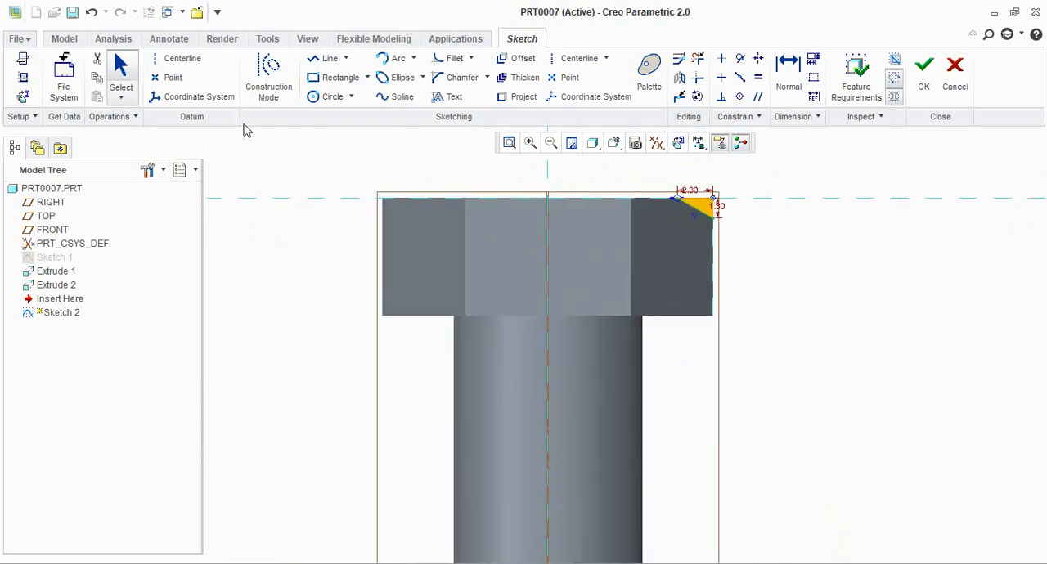
left_click(174, 59)
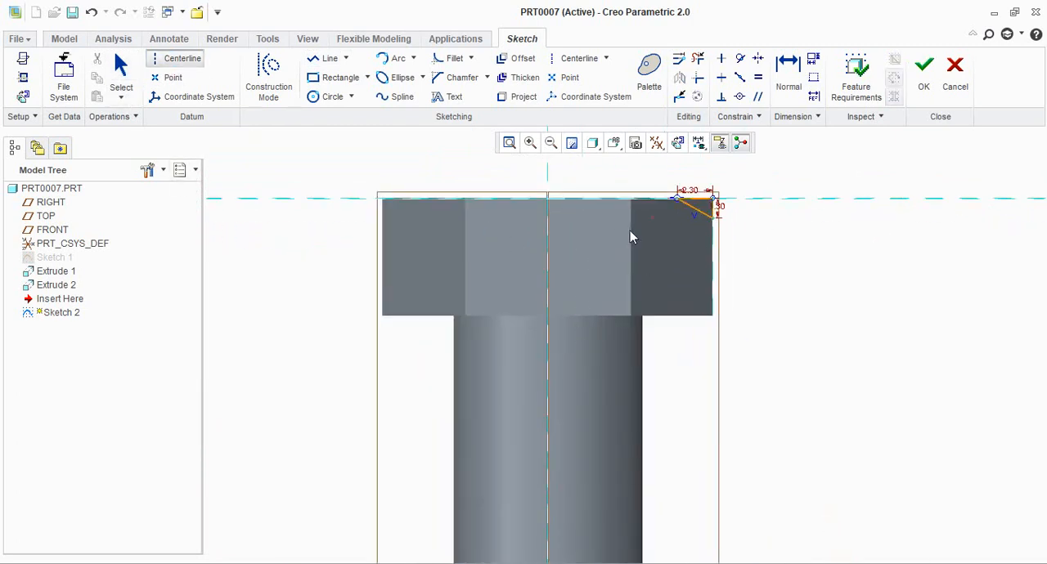
left_click(549, 200)
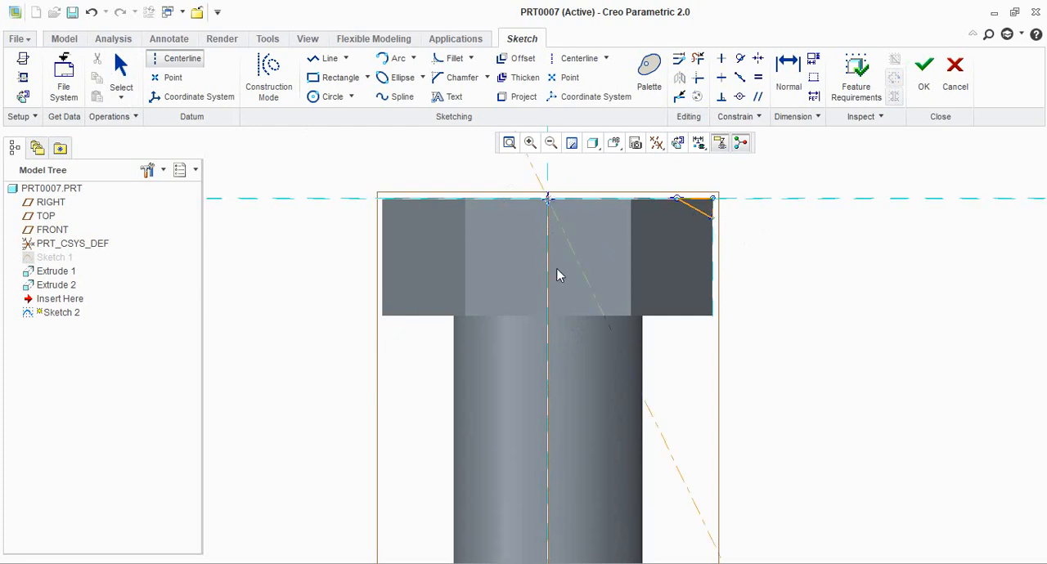
left_click(551, 381)
middle_click(745, 380)
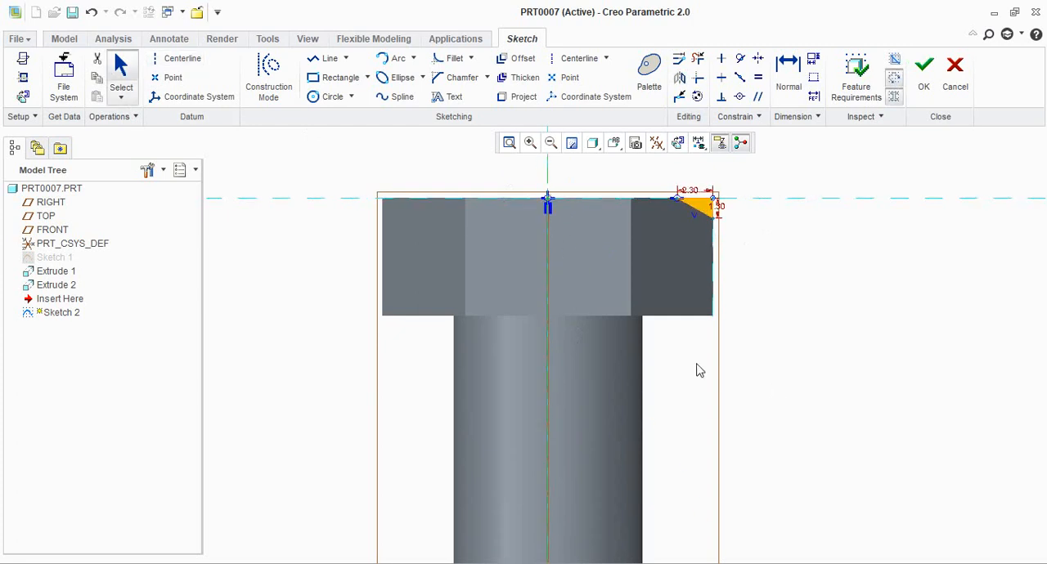
Finish the triangular corner sketch on the bolt head
scroll(687, 344, "up", 2)
scroll(674, 299, "down", 3)
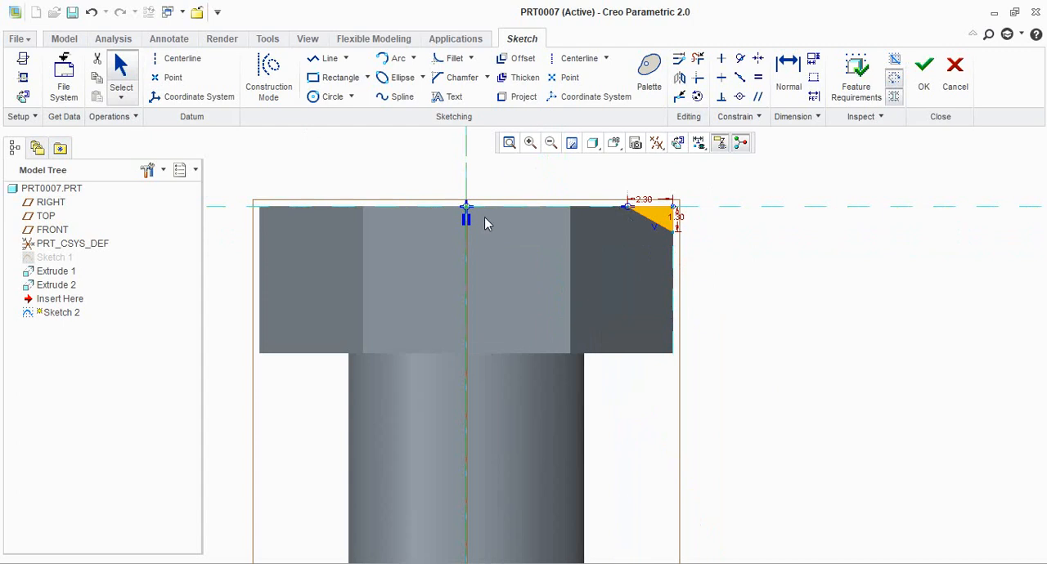
left_click(923, 72)
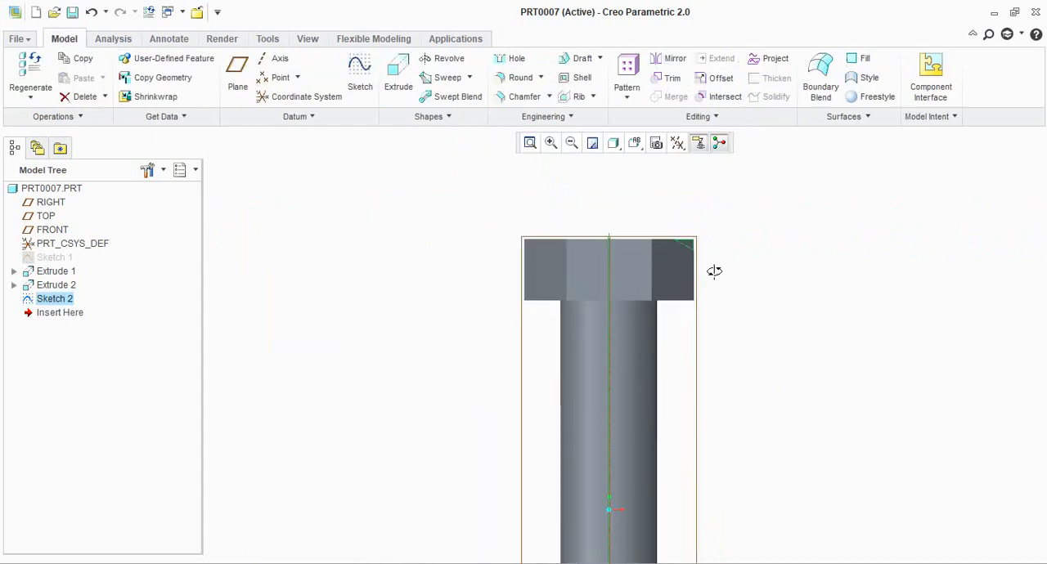
Revolve the corner triangle 360° about the bolt's axis, removing material to chamfer the corners of the hexagonal head
left_click(442, 58)
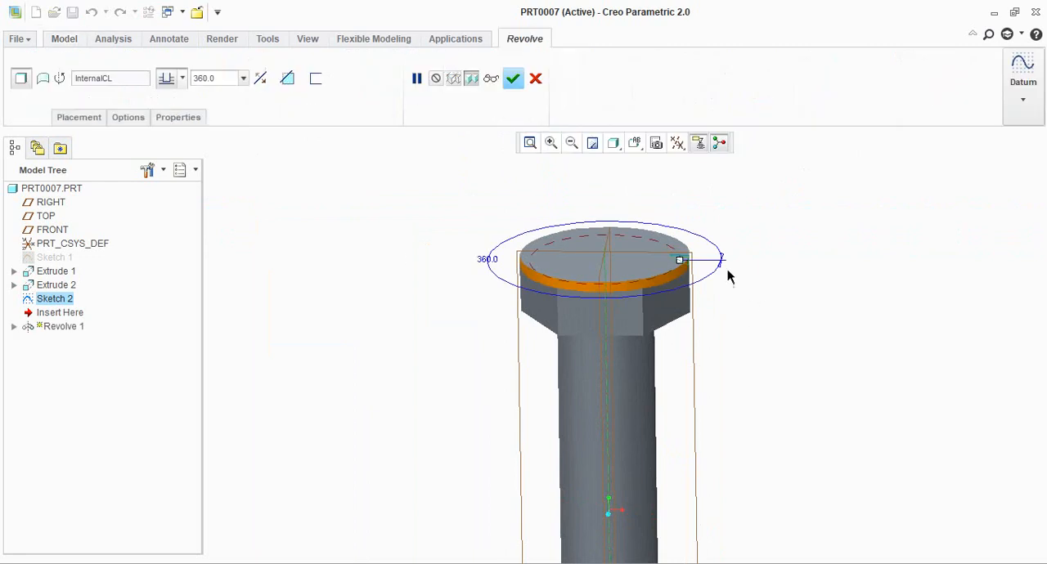
scroll(712, 282, "up", 5)
scroll(672, 291, "down", 4)
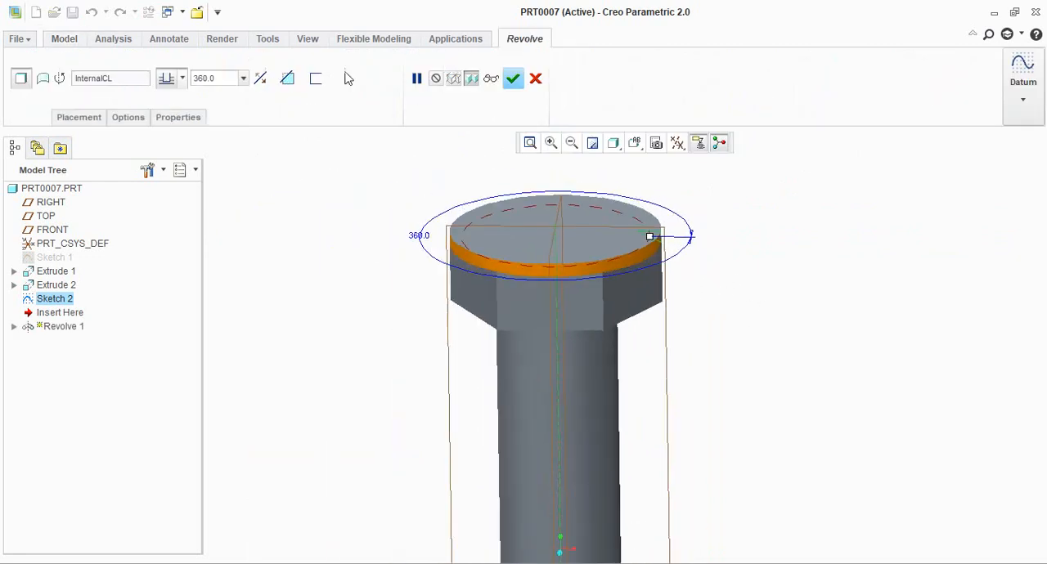
left_click(286, 78)
key("alt")
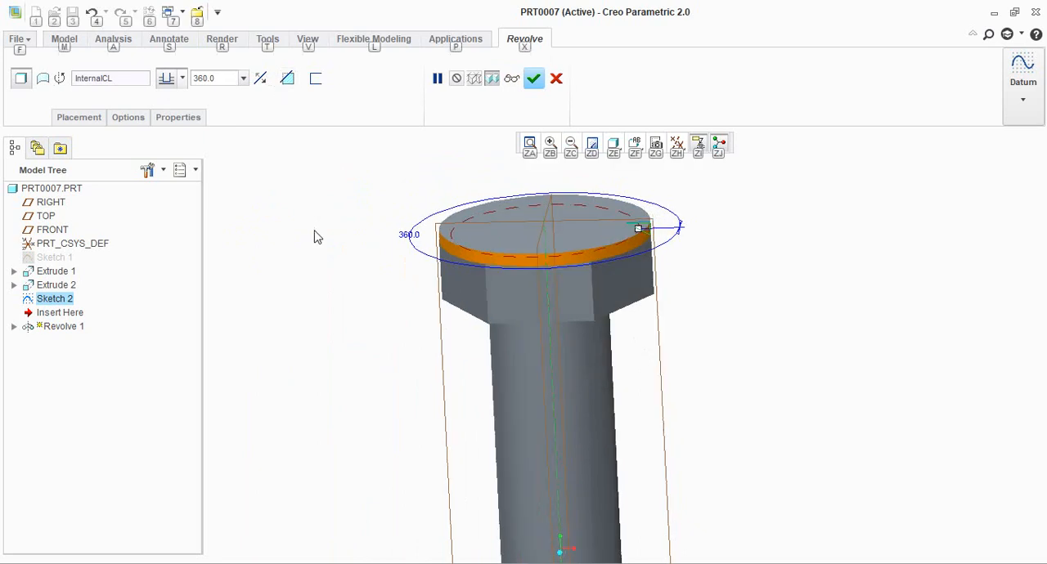
left_click(289, 81)
left_click(288, 82)
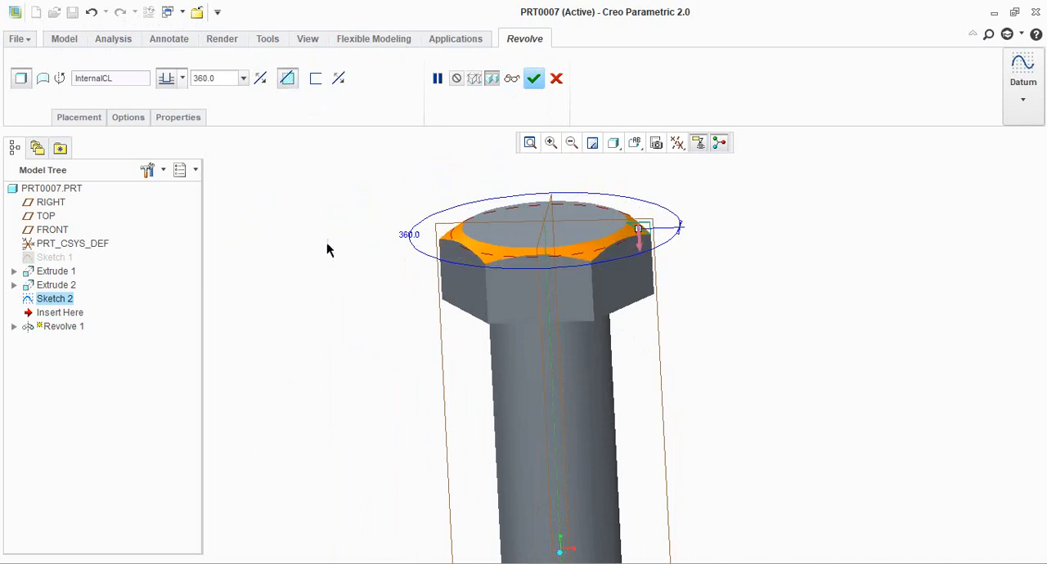
mouse_move(723, 294)
middle_mouse_down()
mouse_move(728, 348)
mouse_move(727, 297)
mouse_move(713, 292)
middle_mouse_up()
left_click(534, 79)
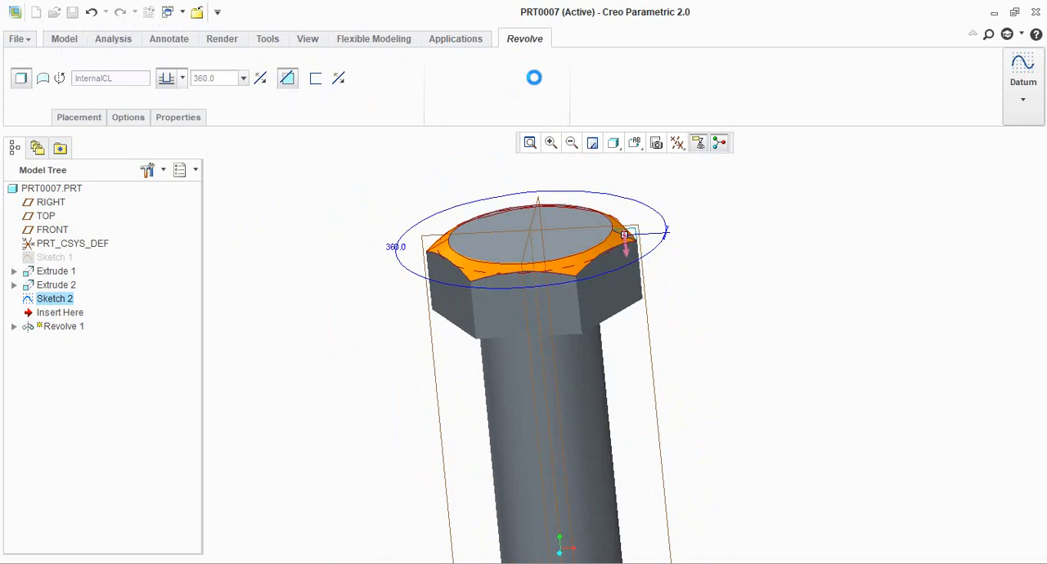
Examine the chamfered head and the full length of the shank
left_click(751, 302)
middle_click_drag(751, 301, 676, 283)
scroll(676, 283, "down", 3)
scroll(670, 339, "up", 5)
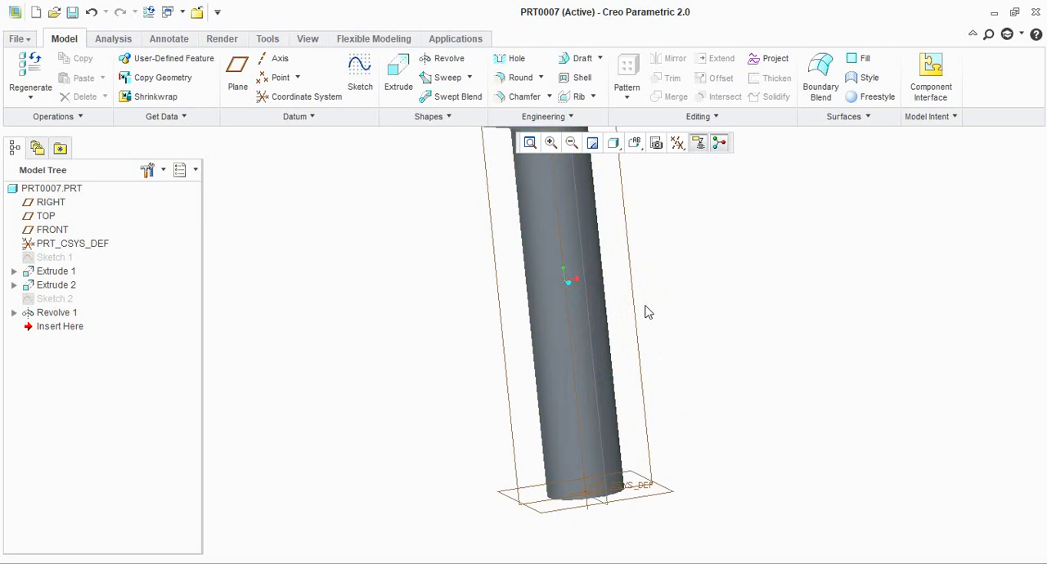
middle_click_drag(555, 369, 605, 282)
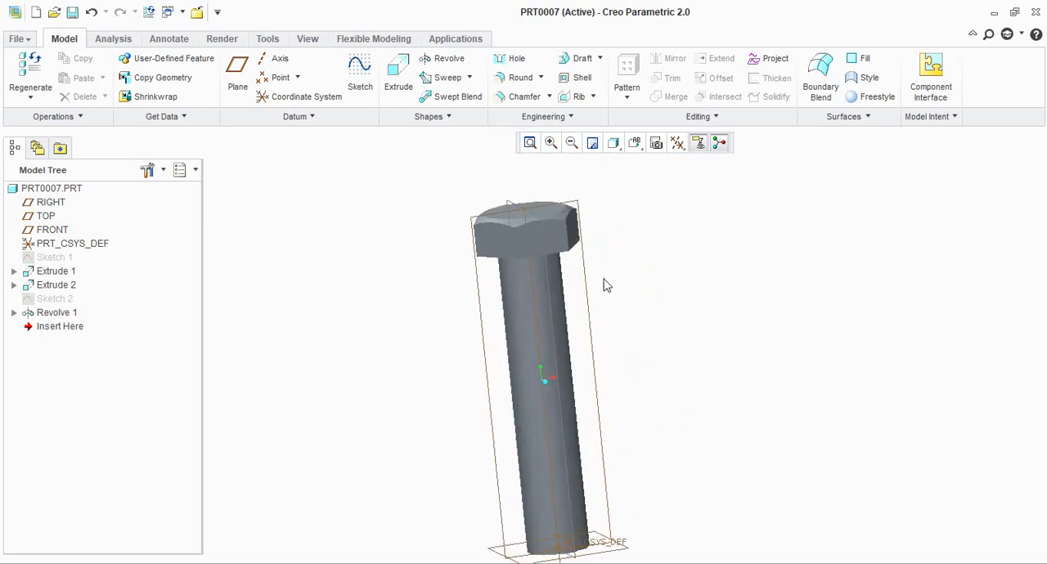
left_click(469, 77)
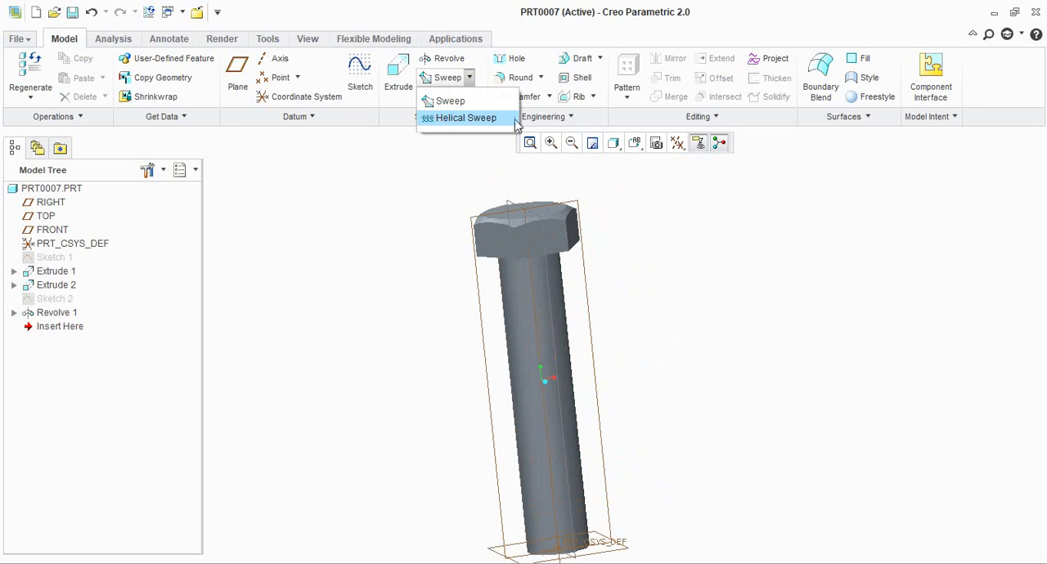
left_click(682, 319)
scroll(682, 319, "up", 1)
scroll(637, 332, "down", 1)
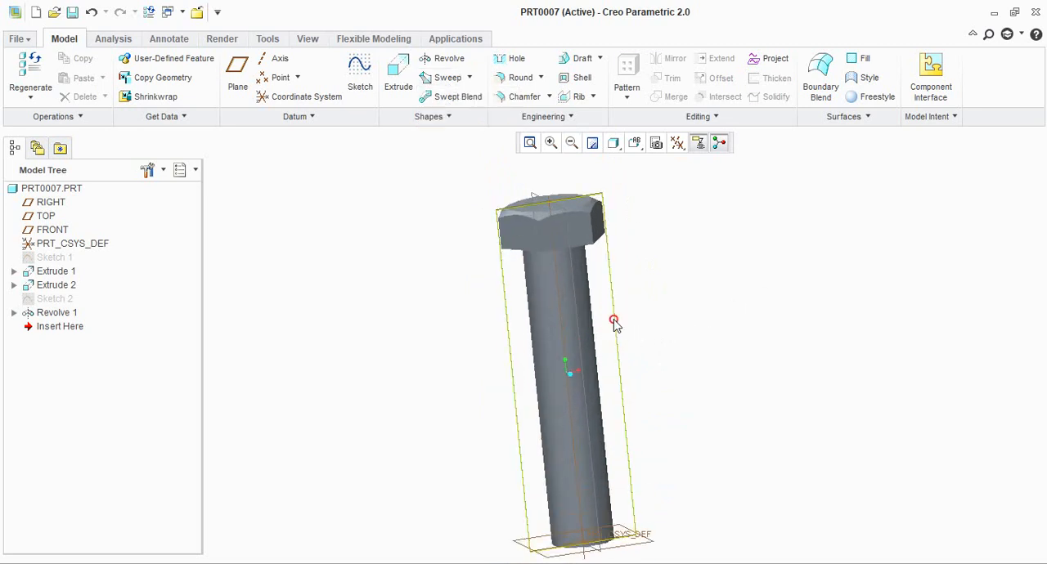
Start a Helical Sweep and open a sketch on the FRONT plane for its helix profile
left_click(616, 323)
left_click(472, 78)
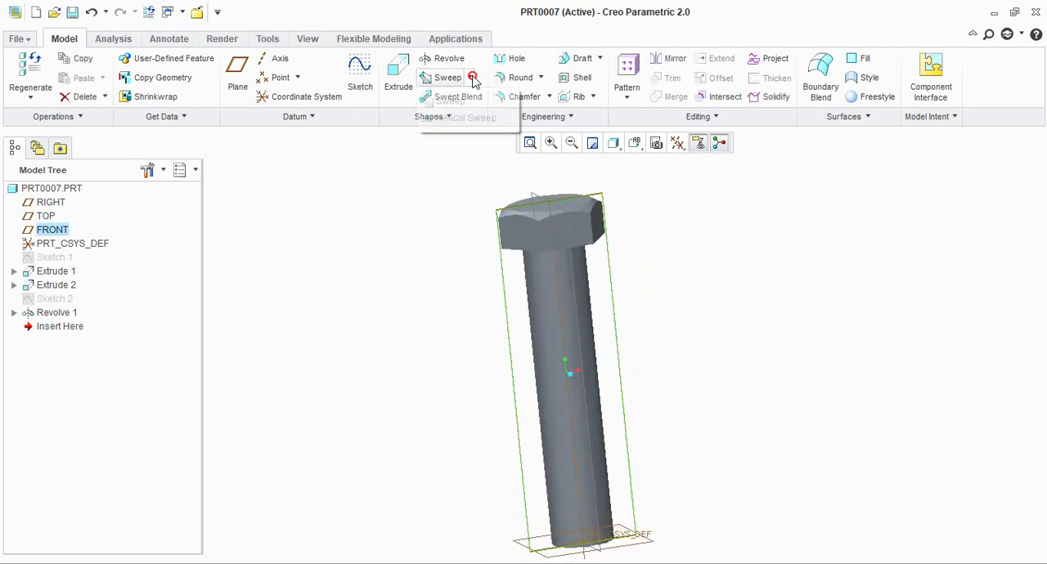
left_click(460, 119)
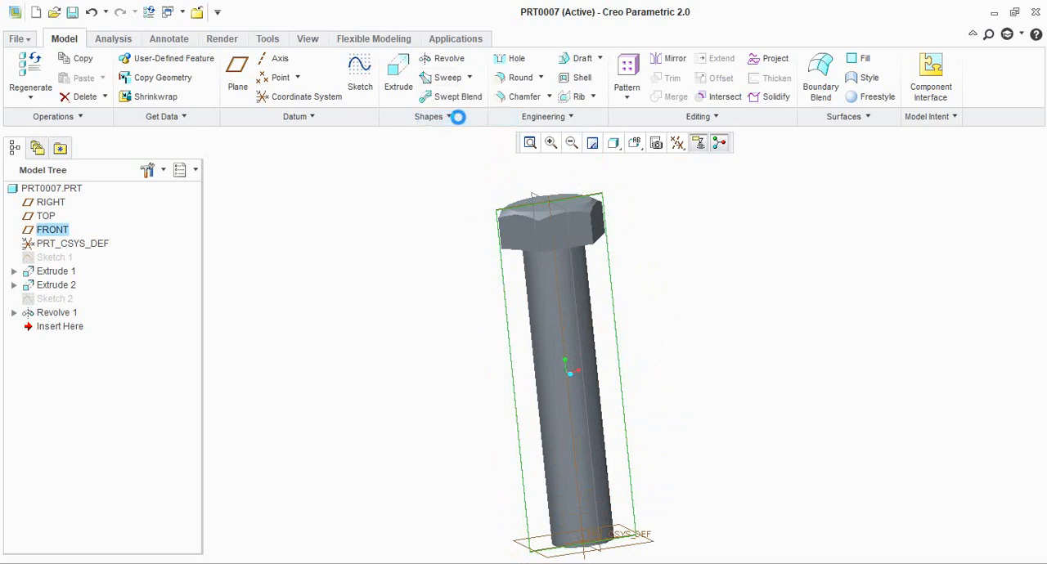
scroll(603, 265, "up", 2)
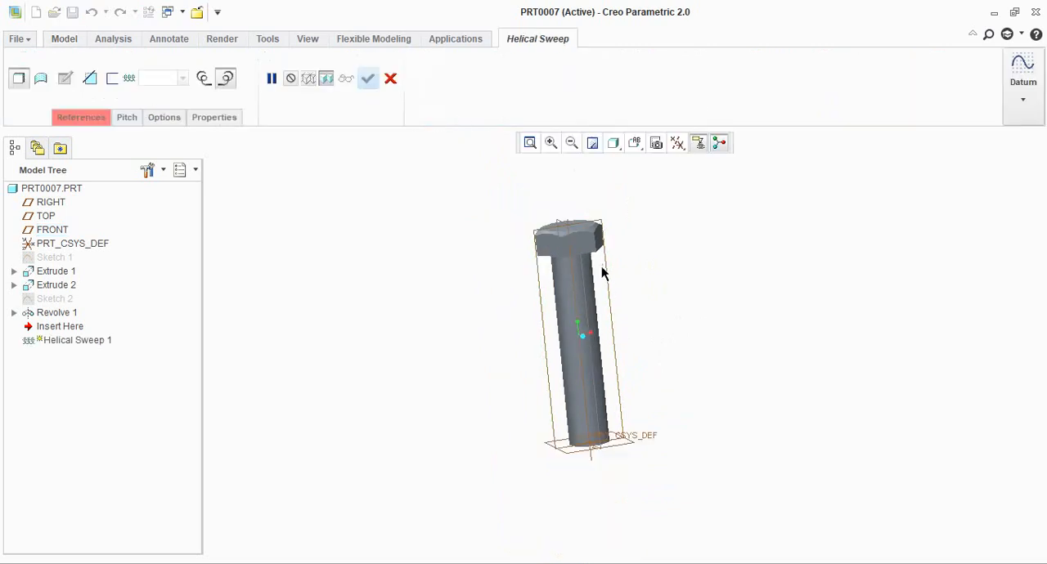
scroll(638, 376, "down", 1)
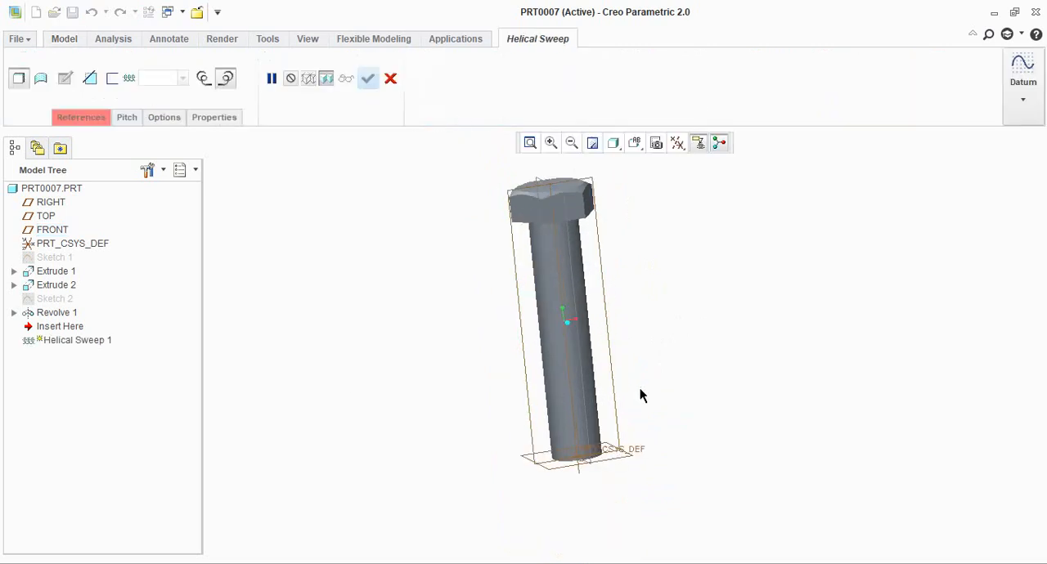
left_click(70, 122)
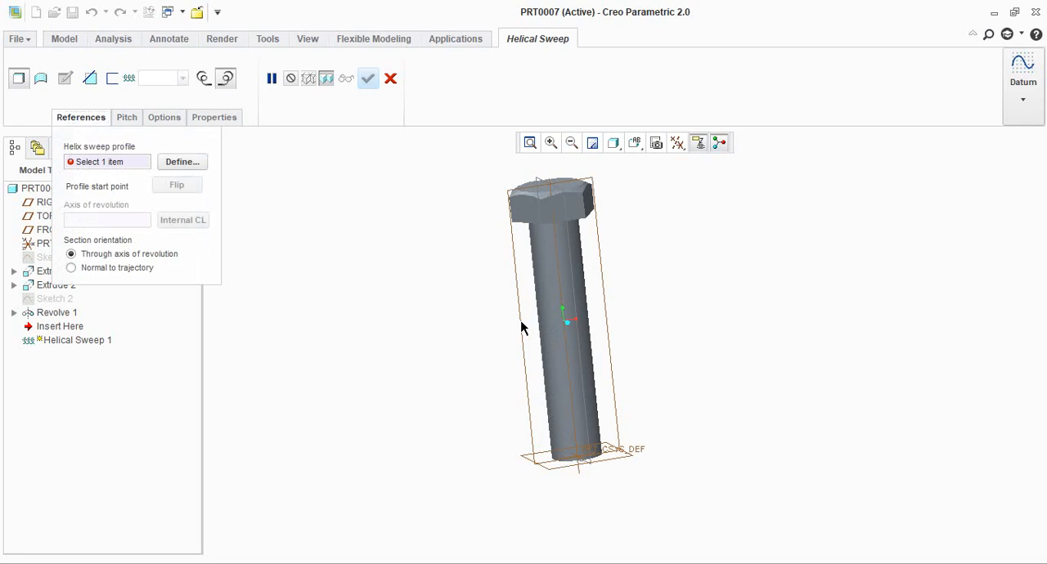
left_click(187, 163)
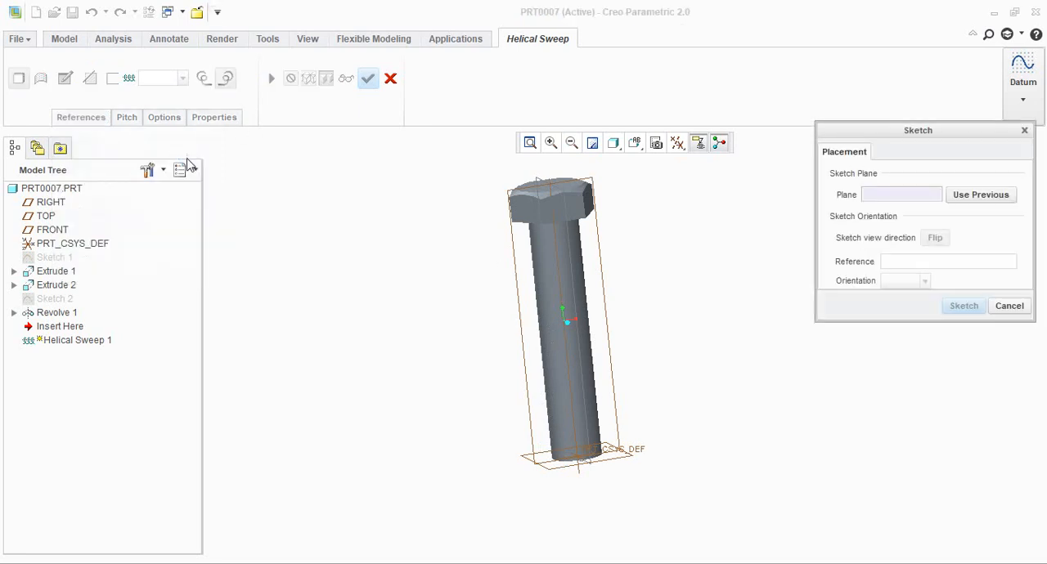
left_click(601, 287)
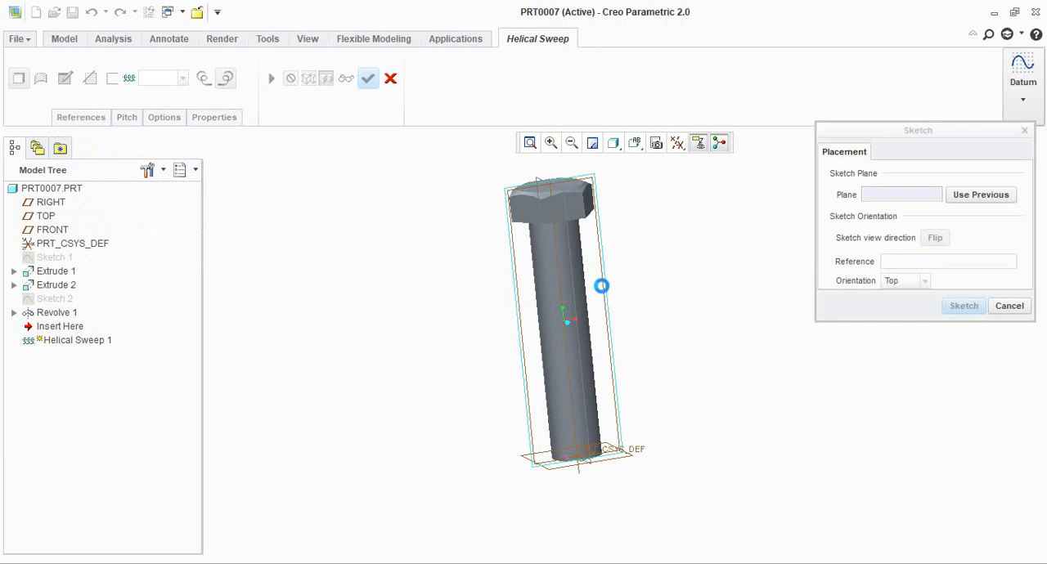
left_click(964, 306)
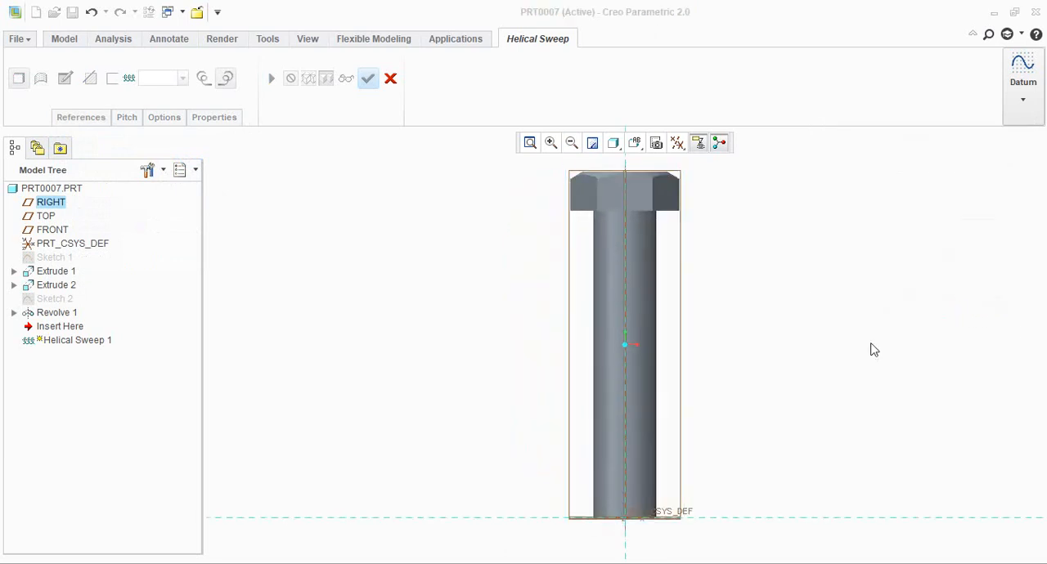
Add the shank's side surface as a sketch reference near its lower end
scroll(623, 494, "down", 2)
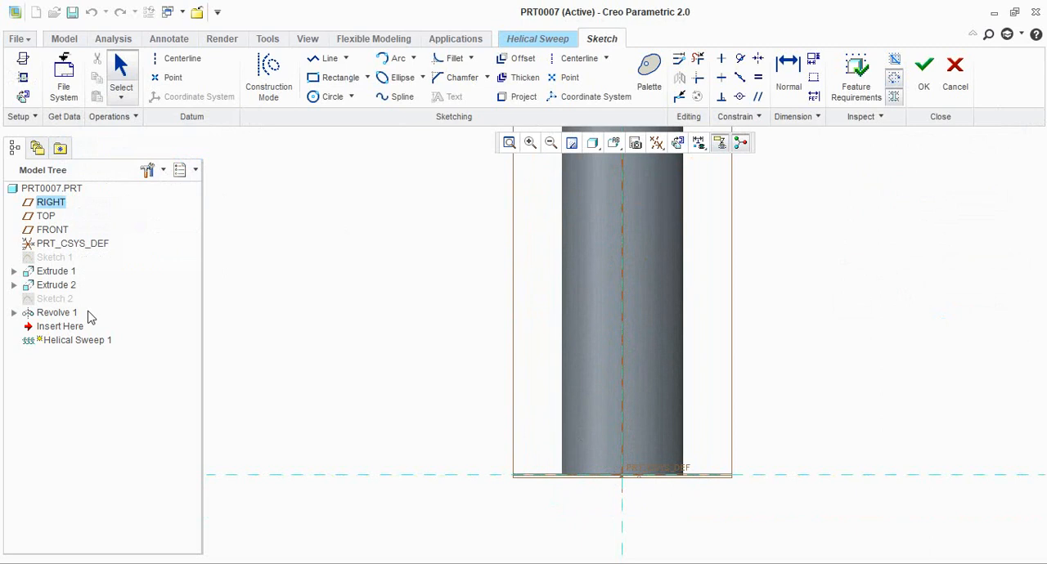
left_click(23, 96)
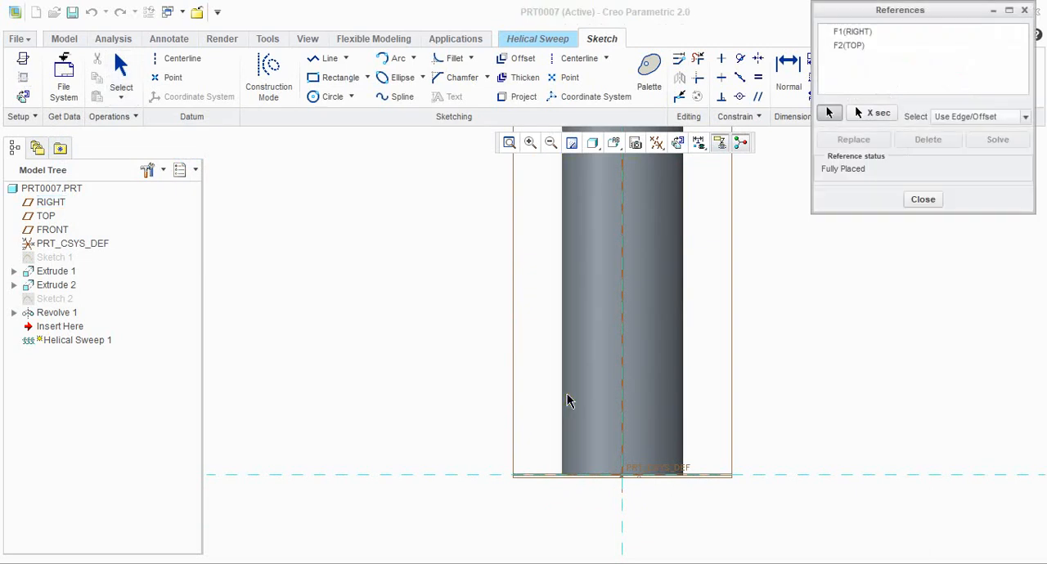
left_click(564, 399)
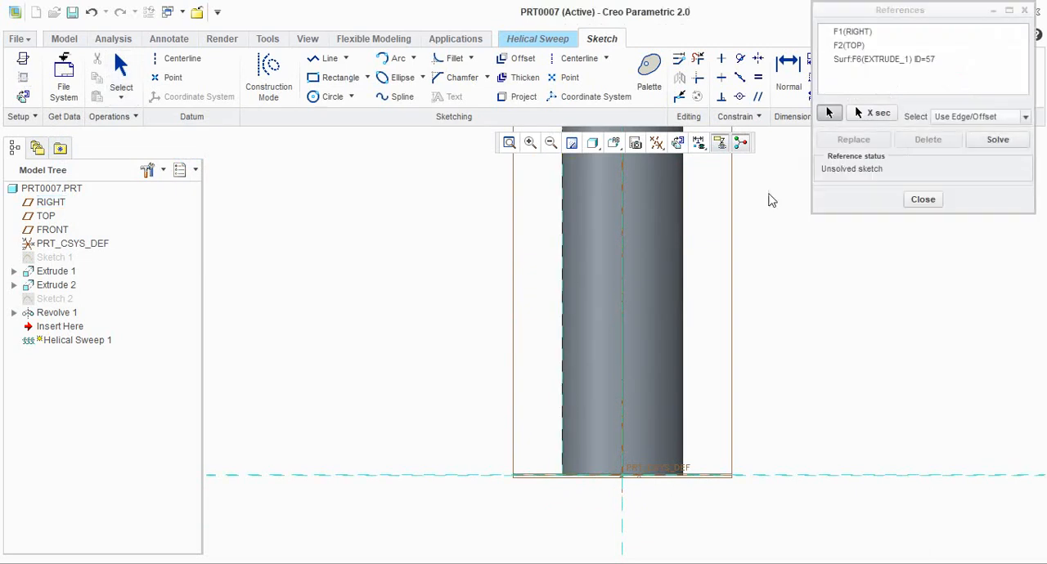
left_click(919, 200)
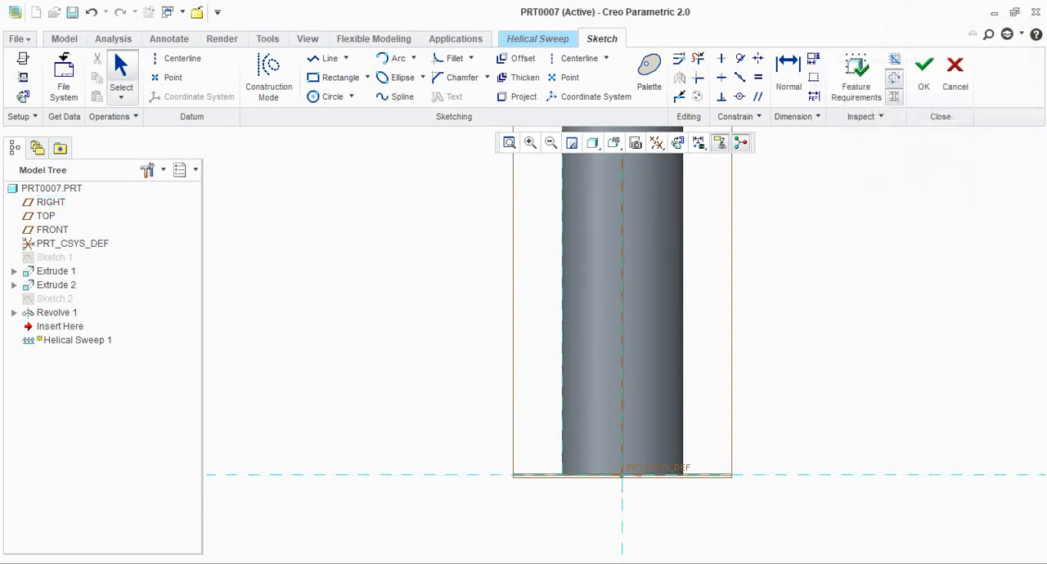
Check the thread length in the reference drawing and sketch a vertical line about 40.4 mm long up the shank's side from its lower end
key("alt+Tab")
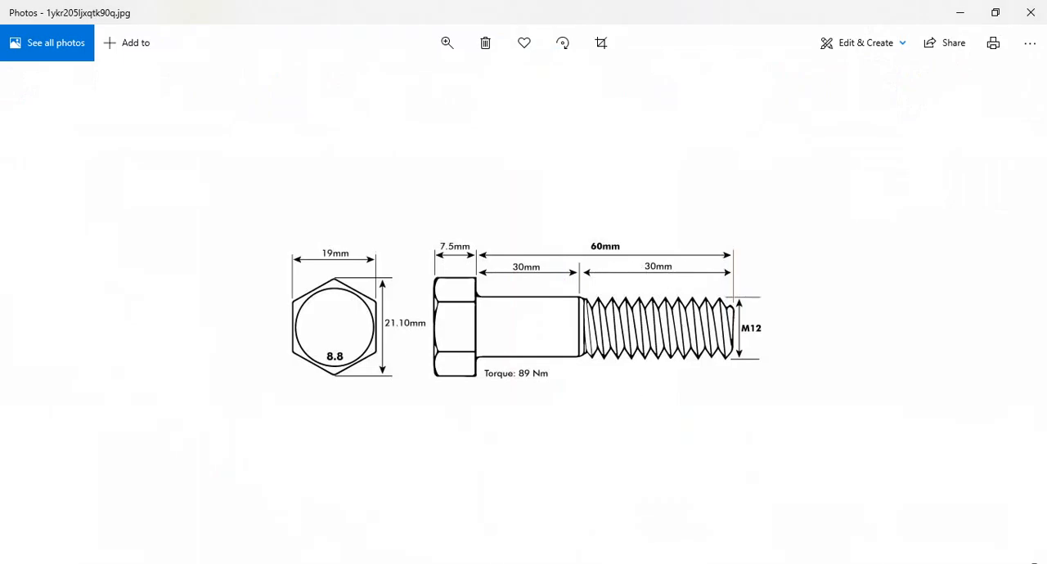
key("alt+Tab")
left_click(324, 58)
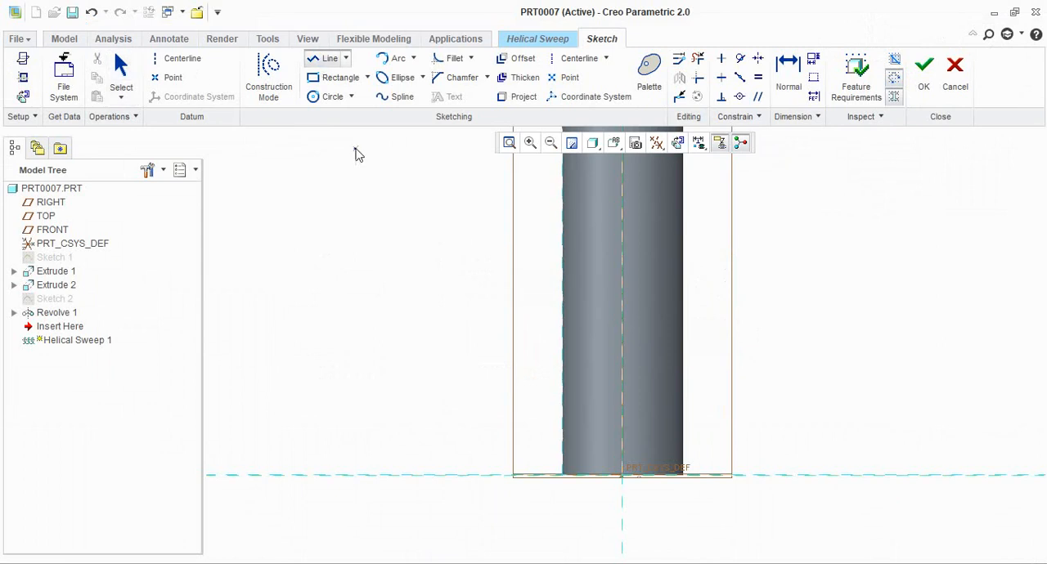
scroll(489, 451, "down", 2)
left_click(535, 470)
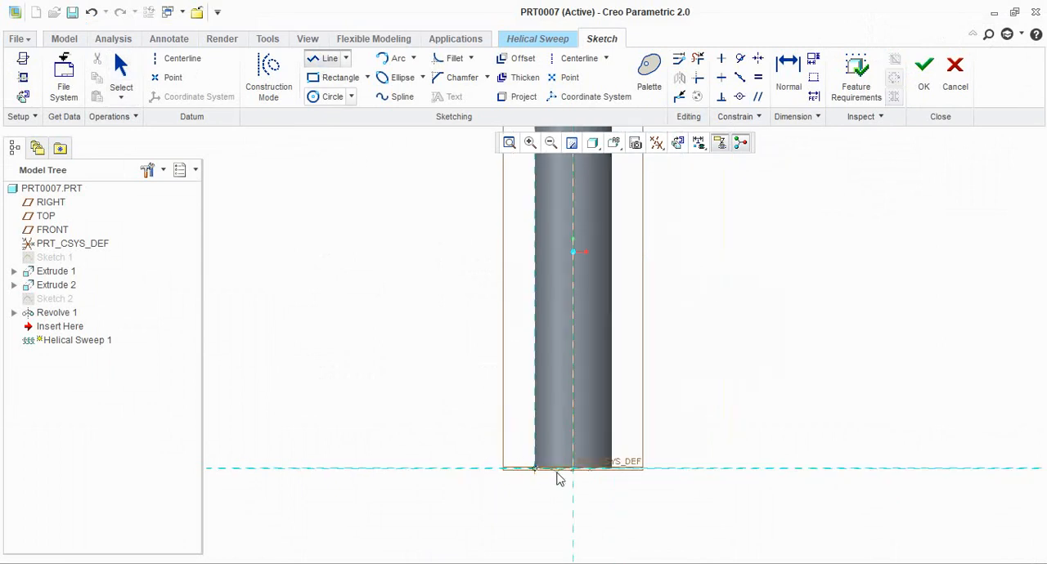
left_click(544, 210)
middle_click(712, 244)
middle_click(729, 247)
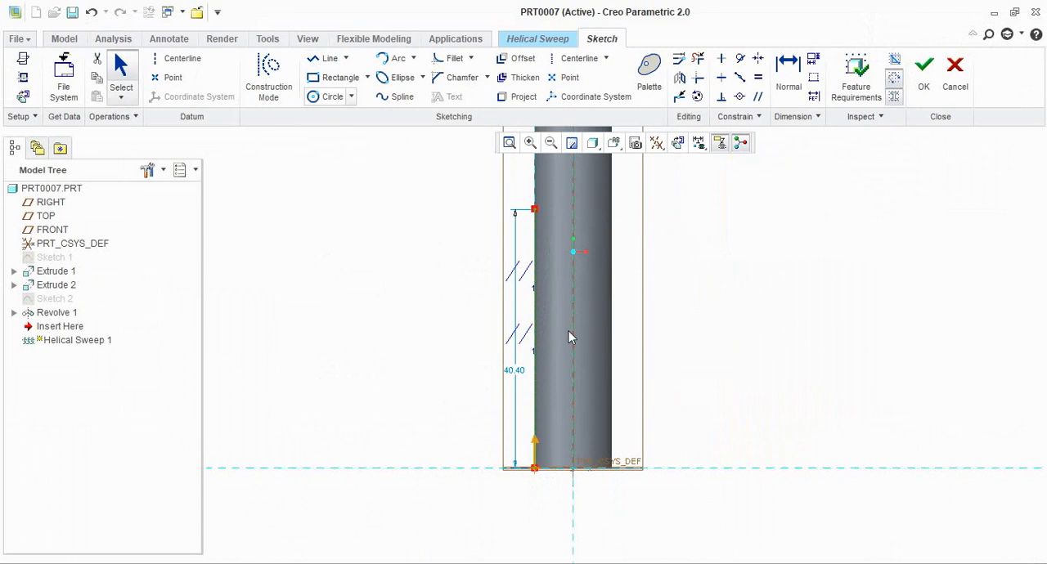
Set the profile line's length to 30 mm and finish the helix profile sketch
double_click(516, 370)
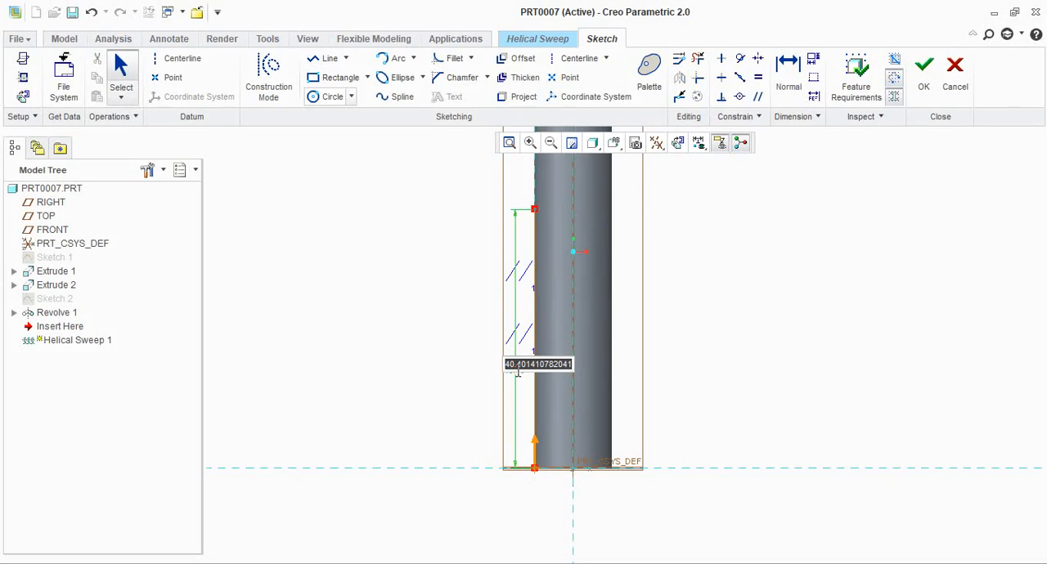
type("30")
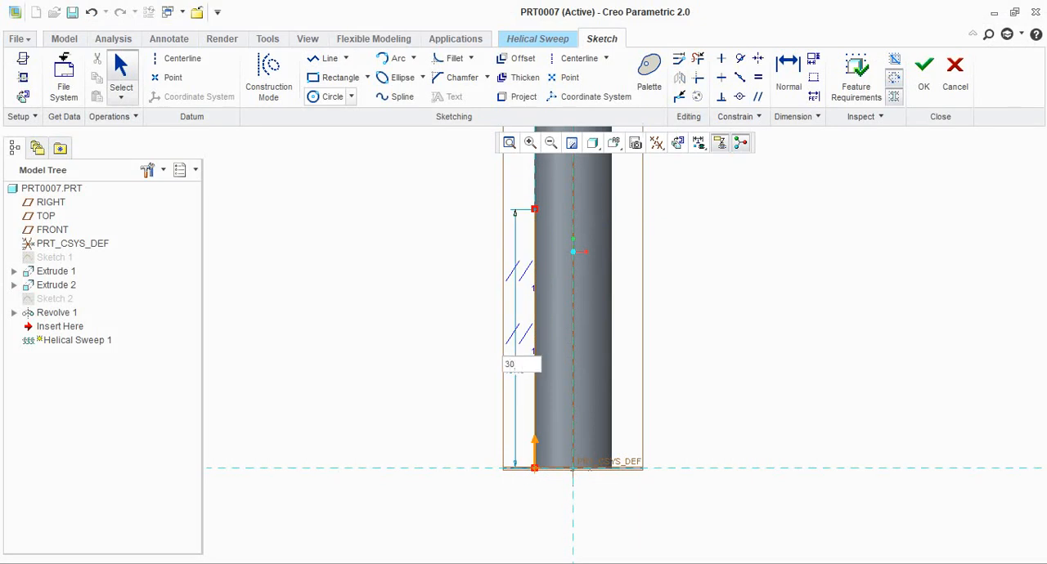
key("Return")
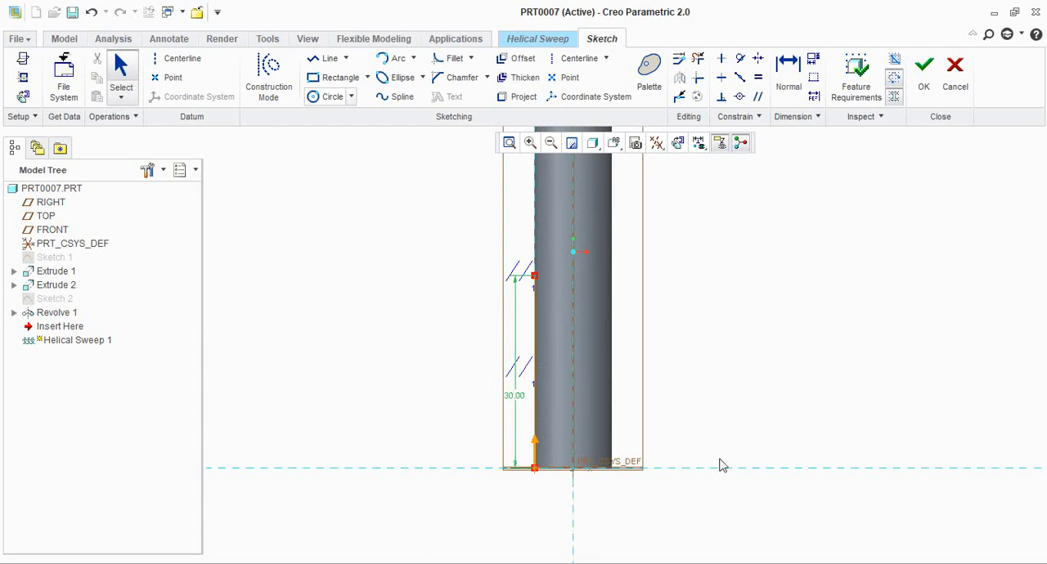
scroll(721, 466, "down", 2)
scroll(732, 425, "up", 1)
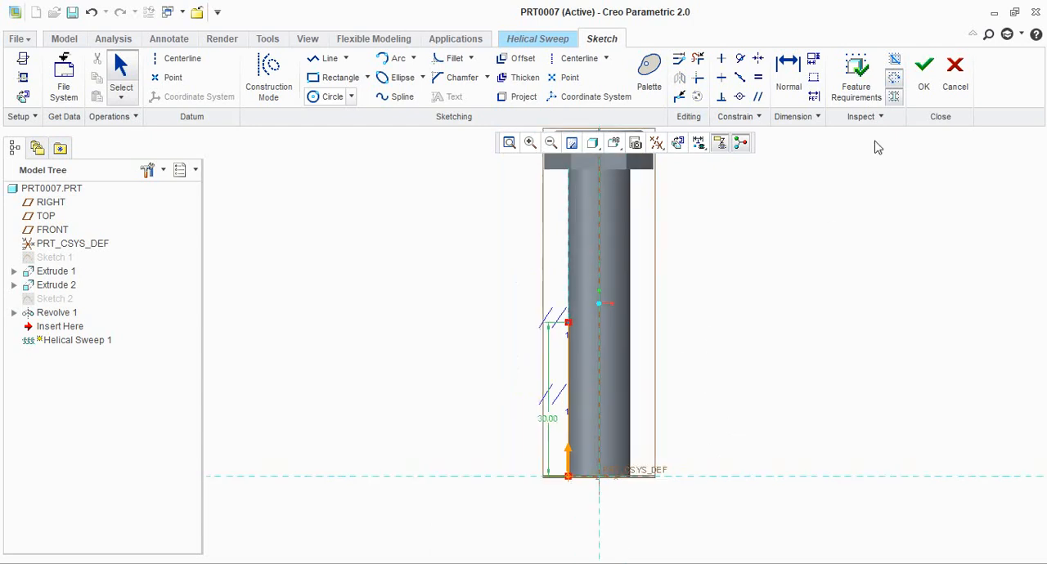
left_click(922, 86)
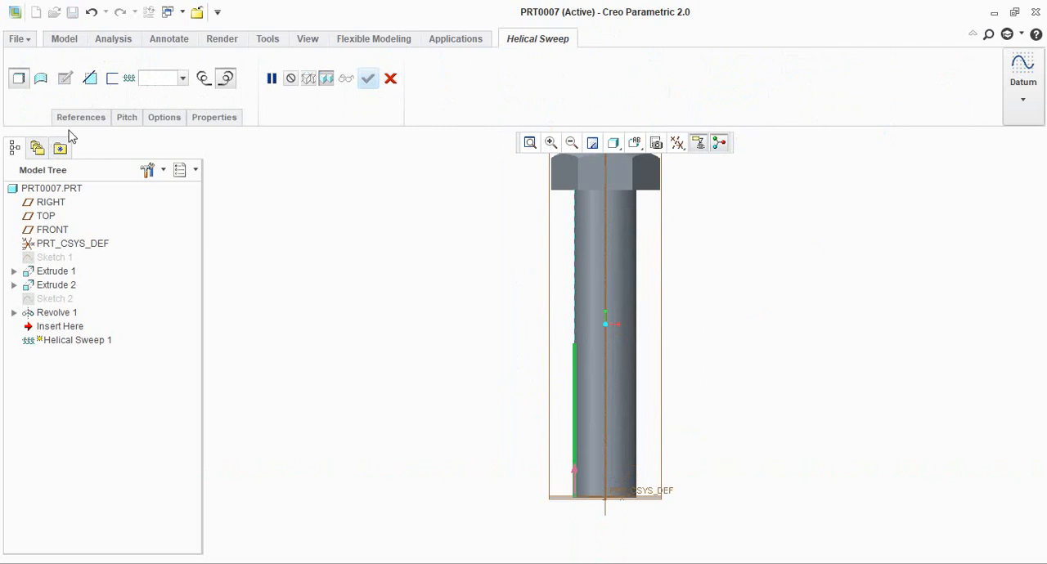
Choose the shank's central axis as the helical sweep's axis of revolution
left_click(93, 122)
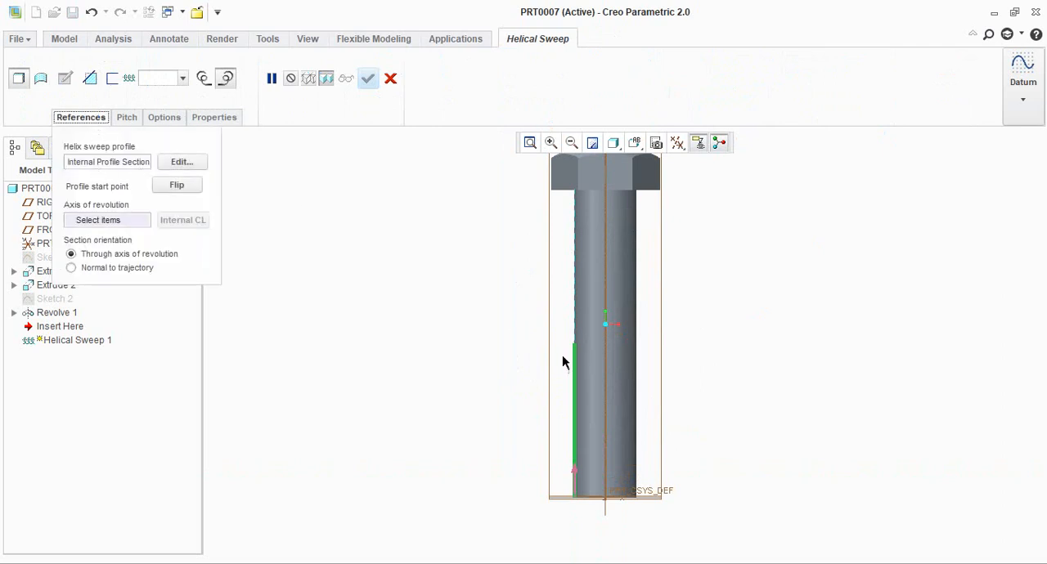
left_click(108, 221)
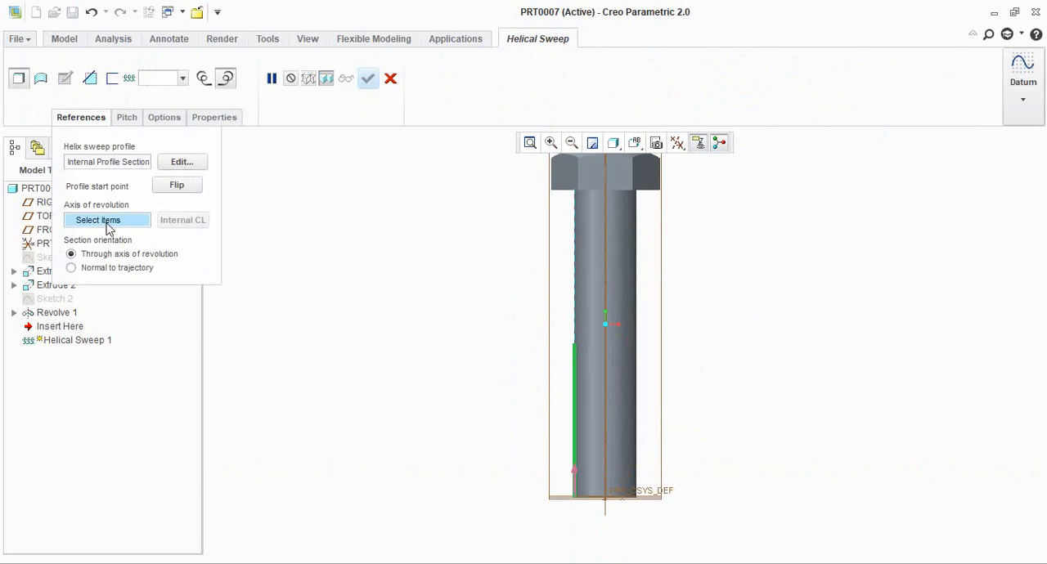
left_click(604, 353)
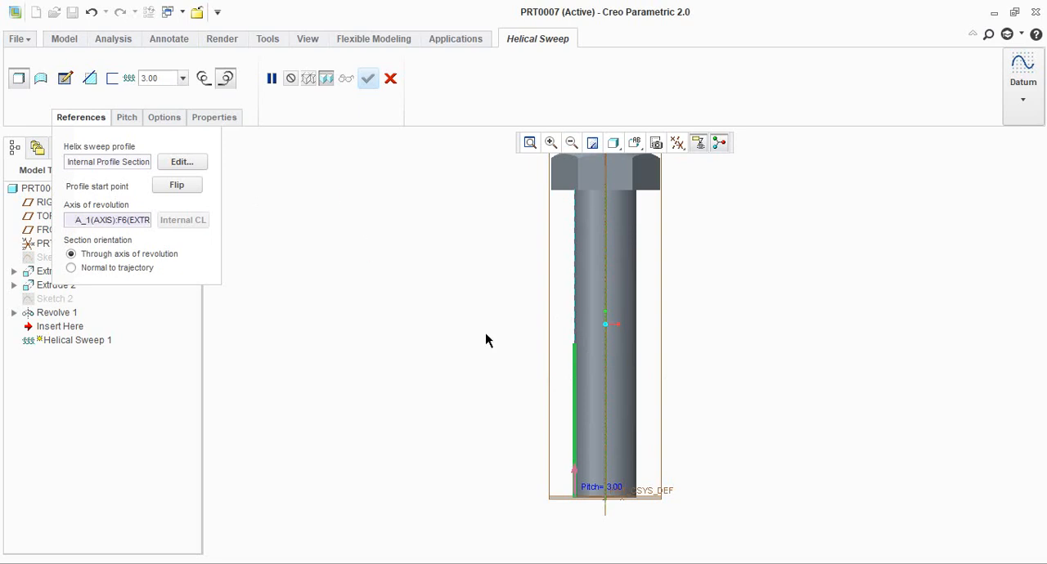
Open the sweep section sketch and draw a line sloping down from the shank's lower corner at about 38°, dropping about 1.44 mm
scroll(492, 351, "up", 3)
scroll(568, 449, "down", 4)
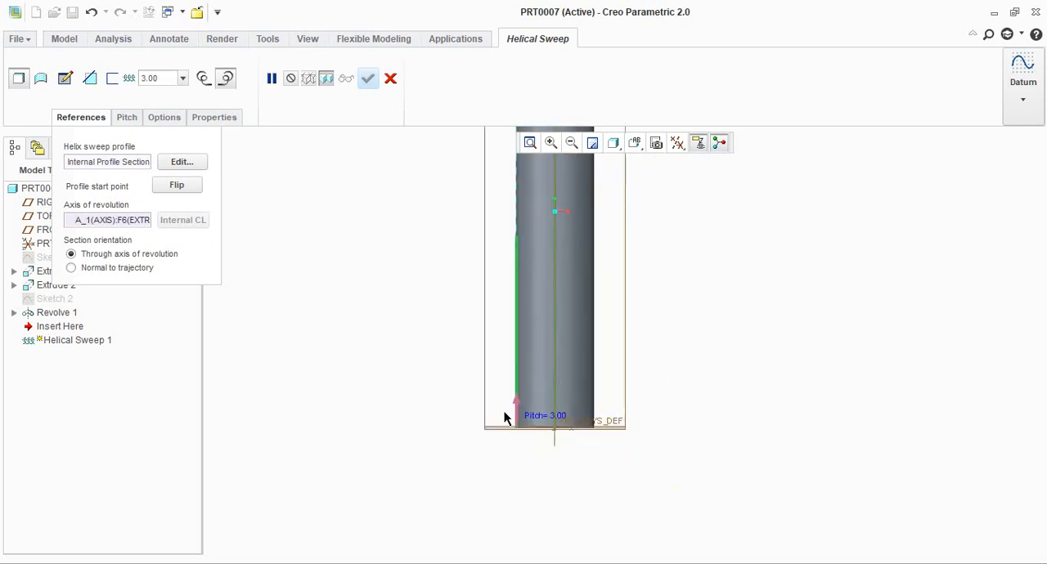
left_click(66, 79)
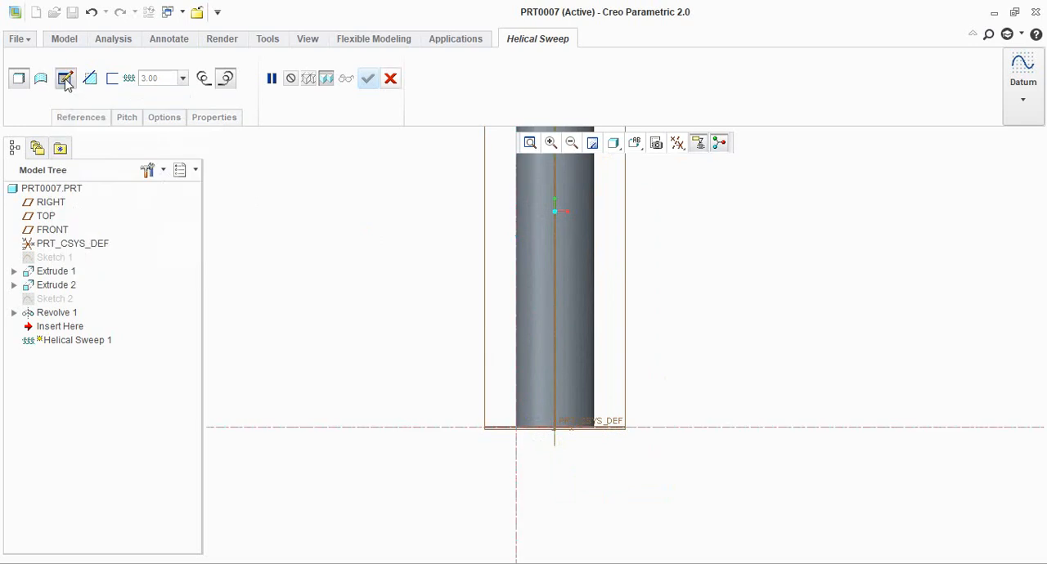
scroll(540, 412, "up", 3)
scroll(532, 425, "down", 8)
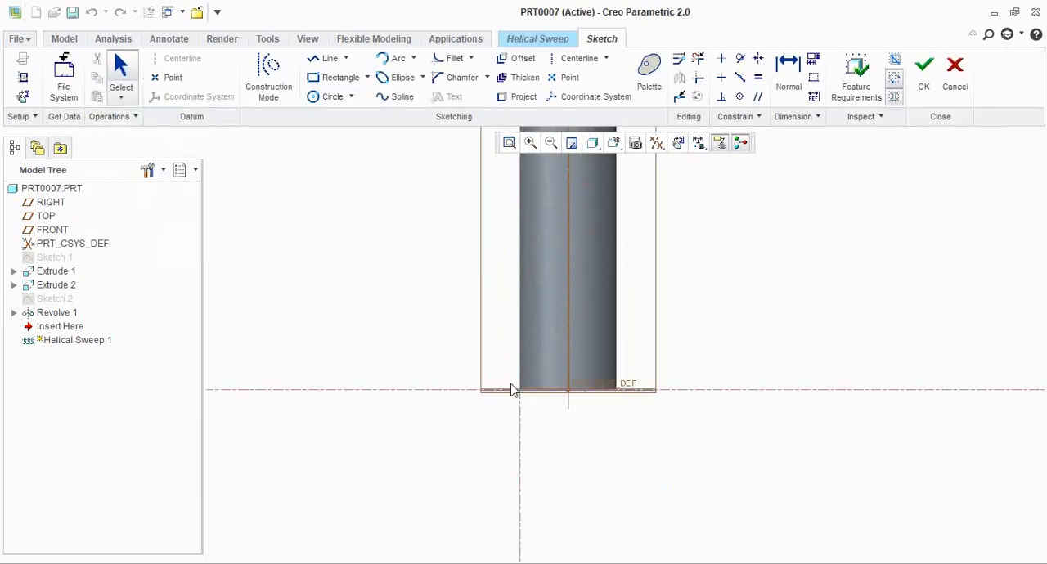
scroll(531, 401, "down", 2)
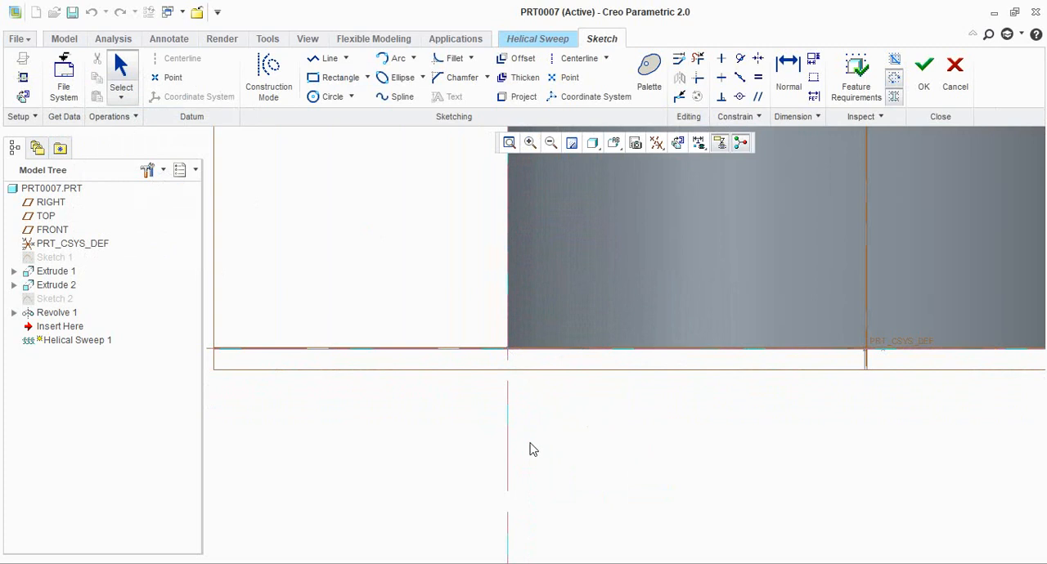
scroll(515, 400, "down", 2)
scroll(550, 418, "down", 1)
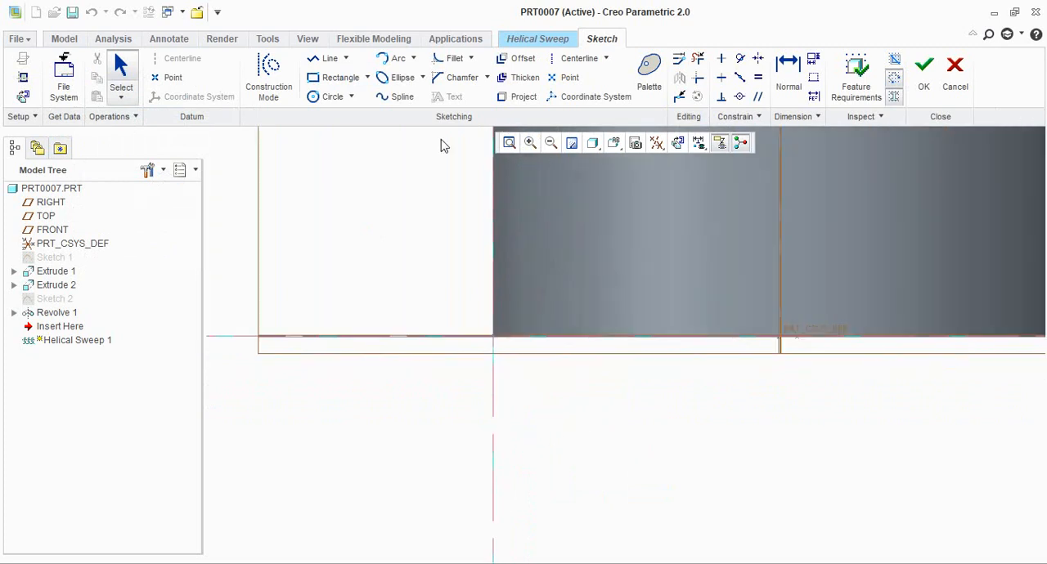
left_click(322, 64)
left_click(496, 338)
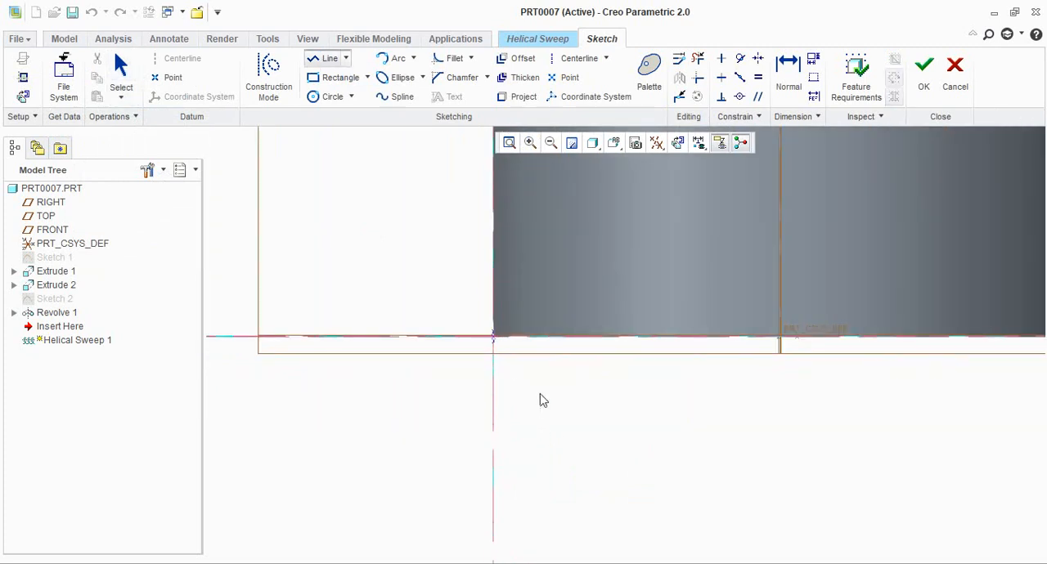
middle_click(641, 441)
middle_click(660, 384)
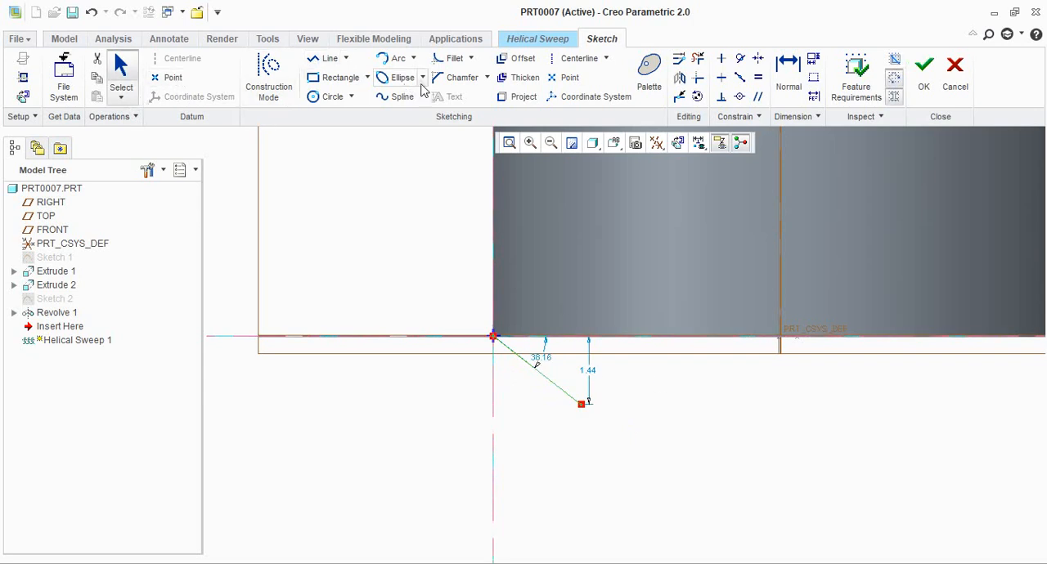
Add a horizontal centerline through the free end of the slanted line
left_click(565, 63)
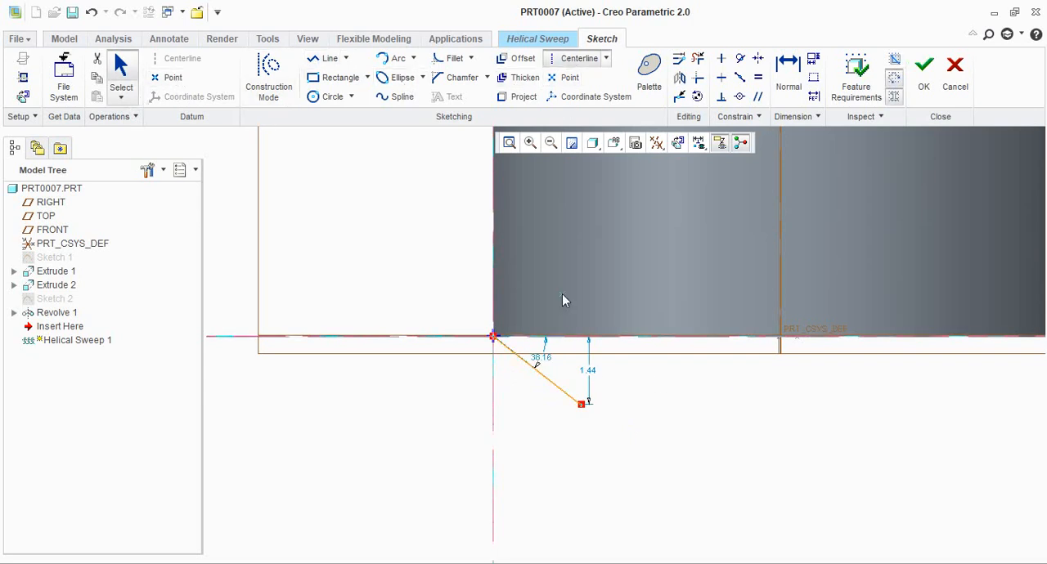
left_click(582, 404)
left_click(468, 405)
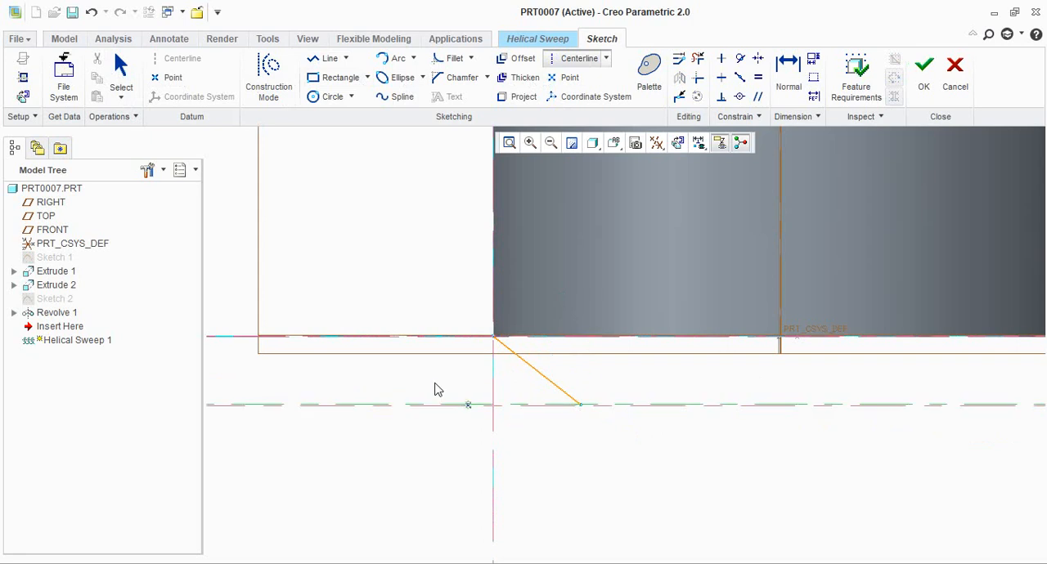
middle_click(646, 392)
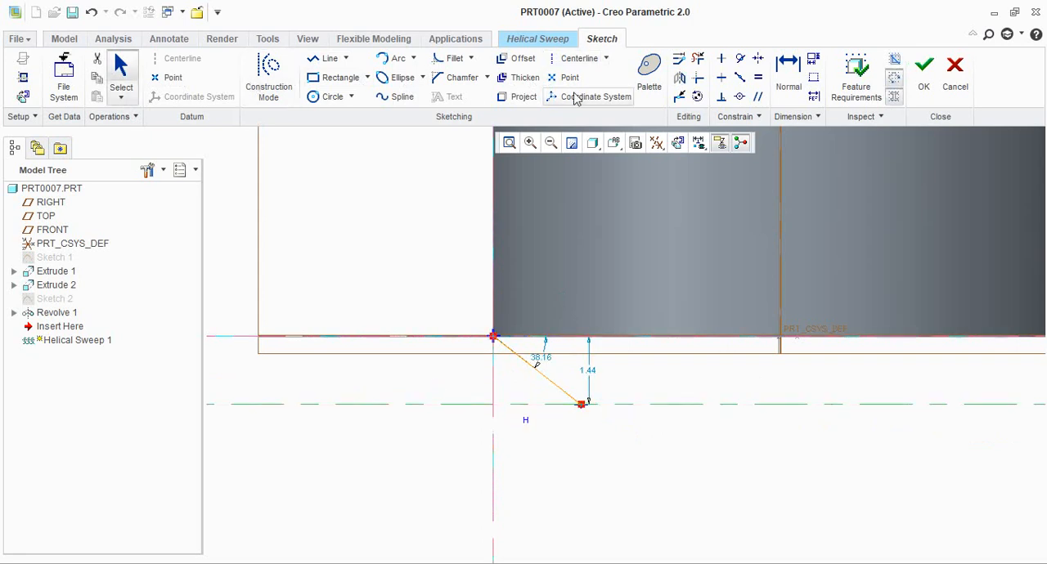
Dimension the horizontal distance from the shank's side reference to the slanted line's free end and set it to 1.40 mm
left_click(799, 83)
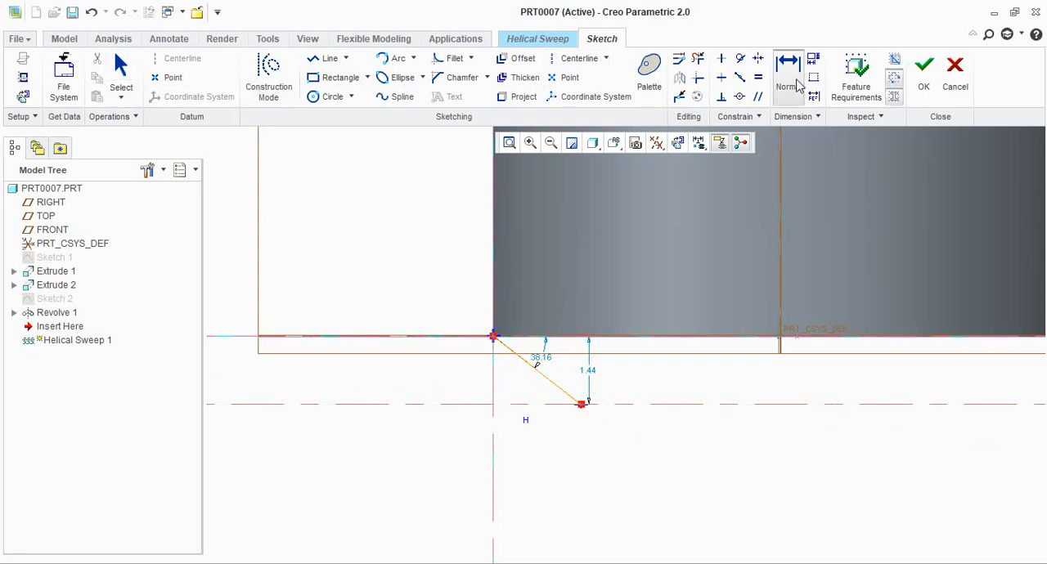
left_click(493, 399)
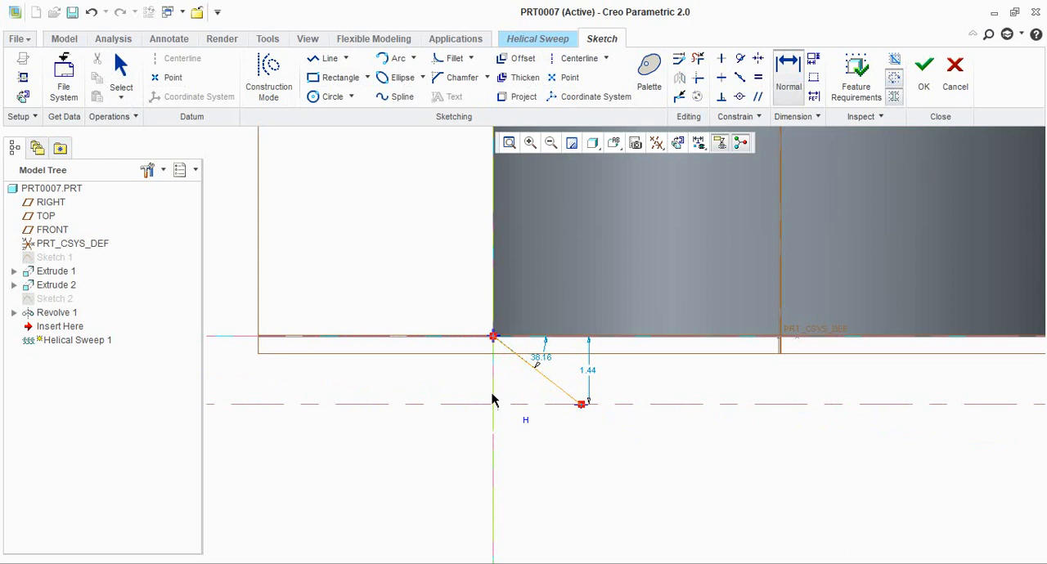
left_click(584, 409)
middle_click(536, 455)
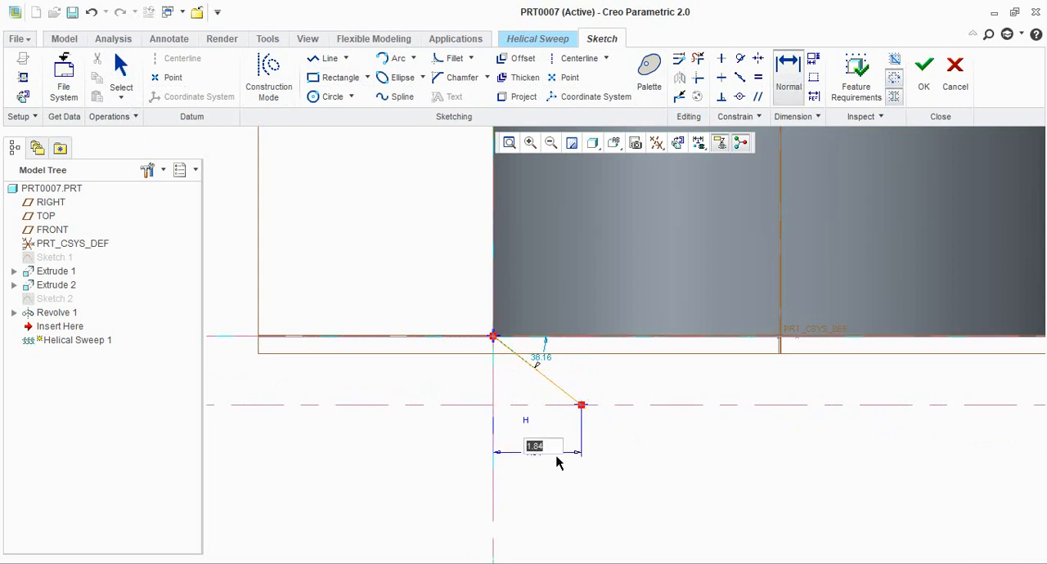
type("11")
type("4")
key("Return")
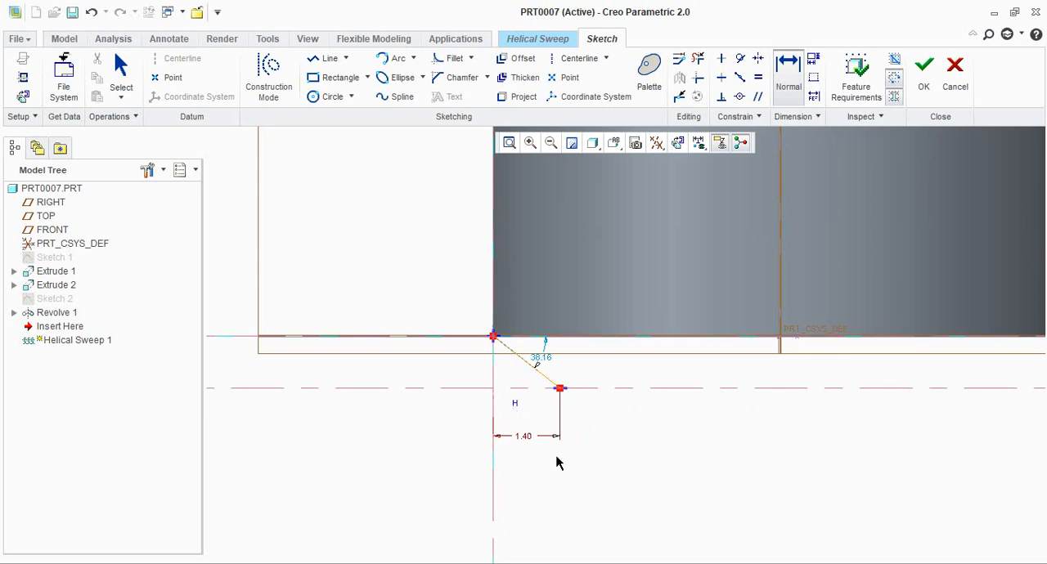
Dimension the angle between the slanted line and the horizontal centerline, setting it to 30°
scroll(513, 373, "down", 2)
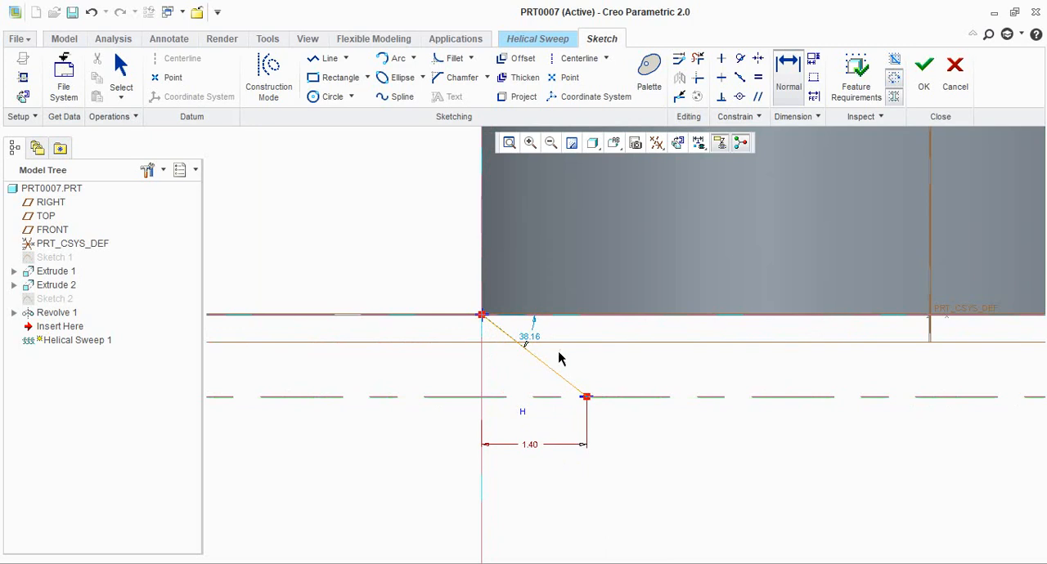
middle_click(500, 370)
left_click(498, 398)
middle_click(514, 372)
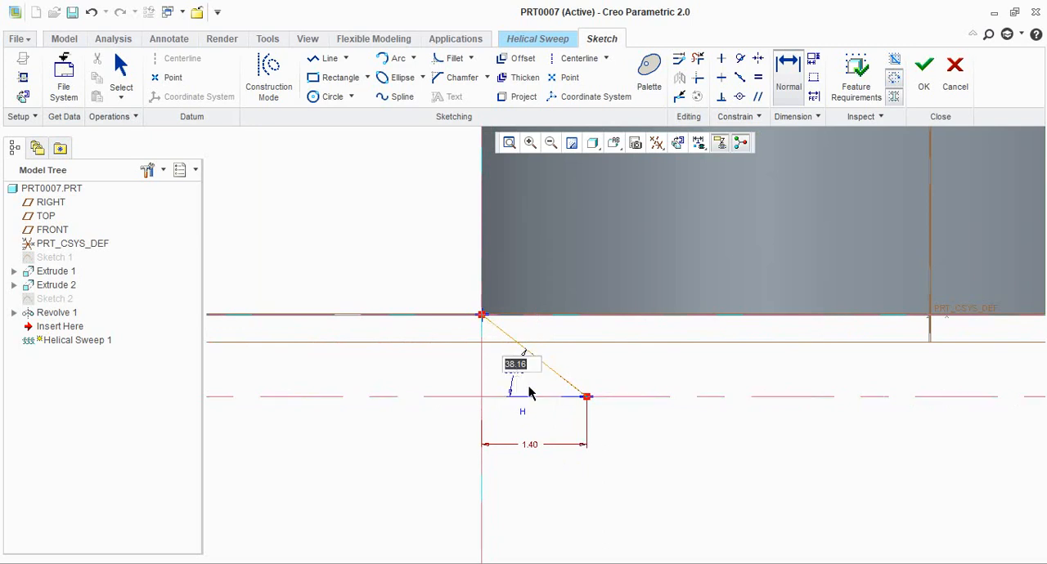
type("33")
key("Return")
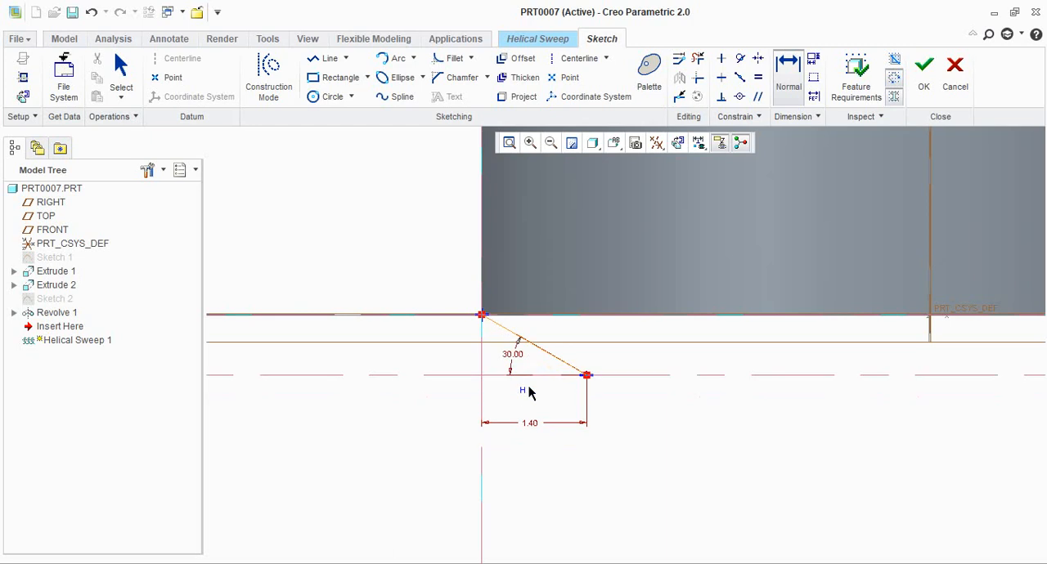
scroll(516, 342, "up", 1)
scroll(546, 399, "down", 1)
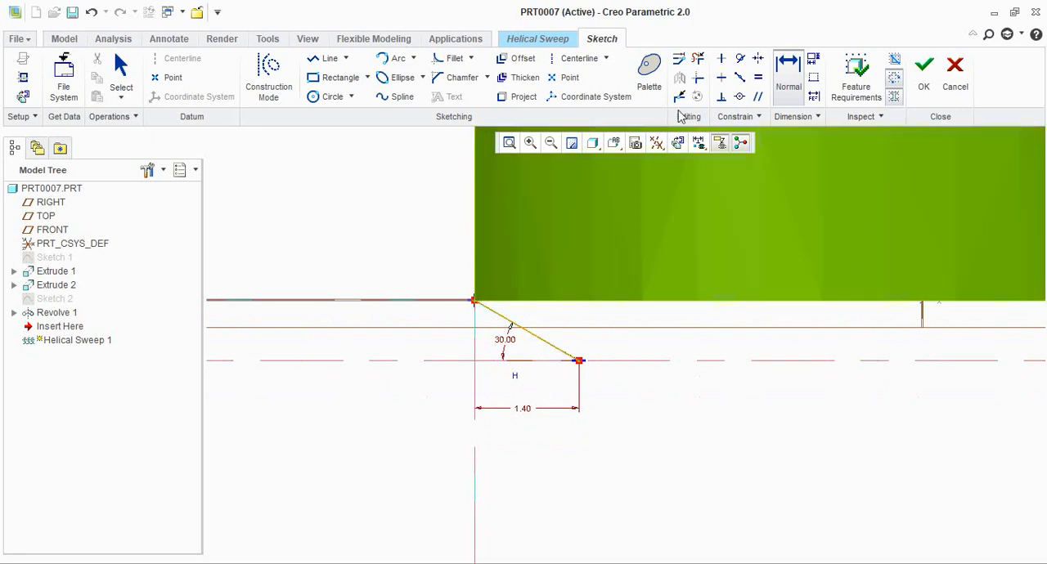
middle_click(746, 409)
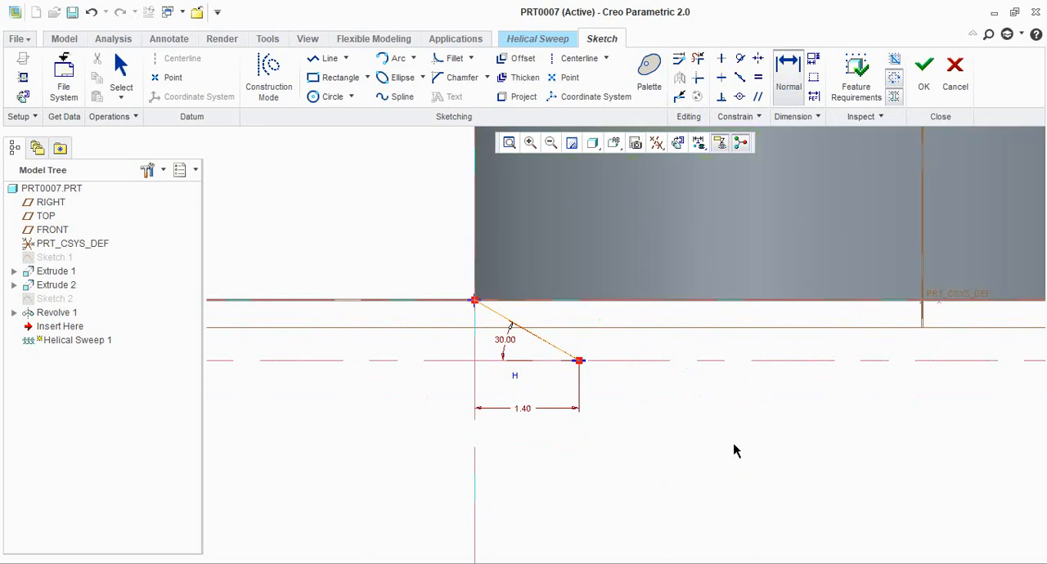
key("Escape")
key("Escape")
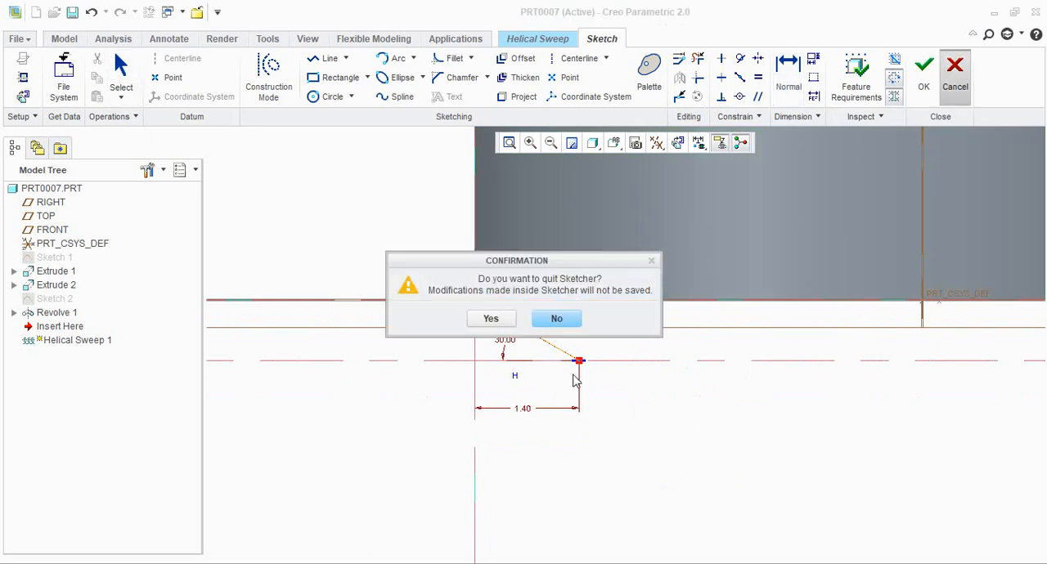
left_click(573, 320)
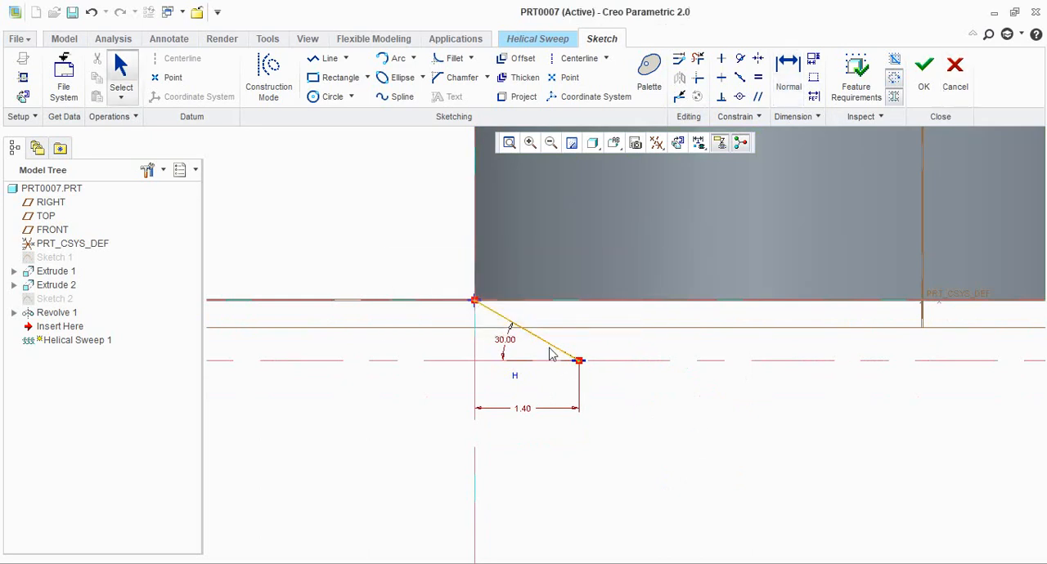
Mirror the slanted line about the horizontal centerline to form a V-shaped thread profile
left_click(680, 80)
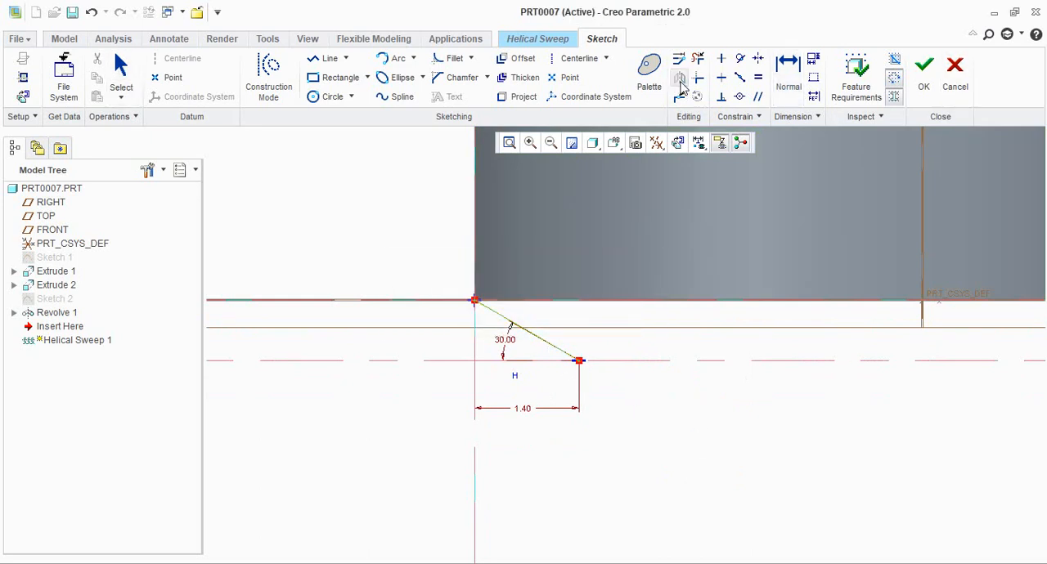
left_click(651, 362)
scroll(591, 372, "up", 2)
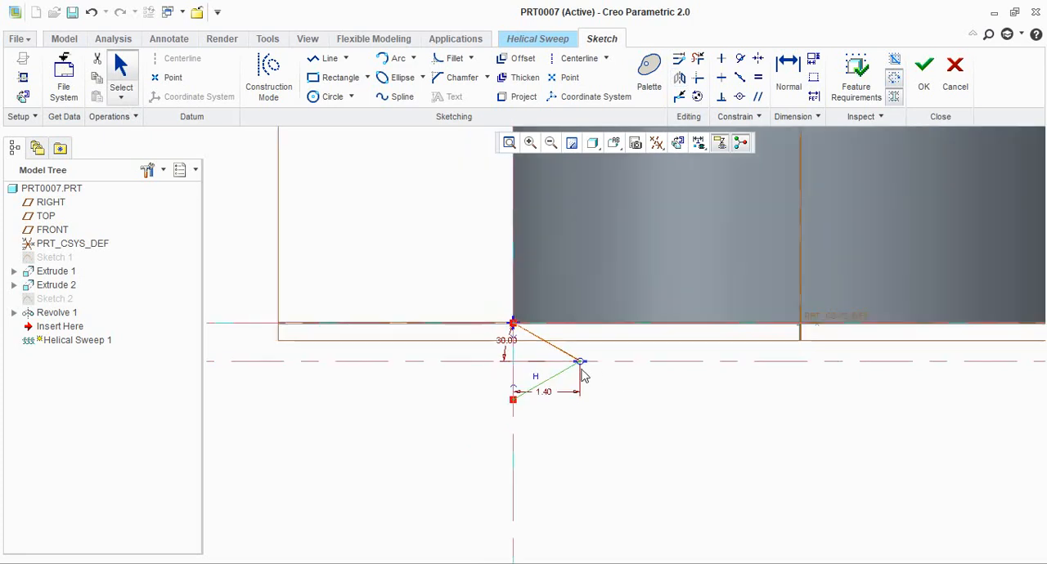
scroll(580, 368, "down", 3)
scroll(527, 342, "up", 2)
scroll(497, 318, "down", 2)
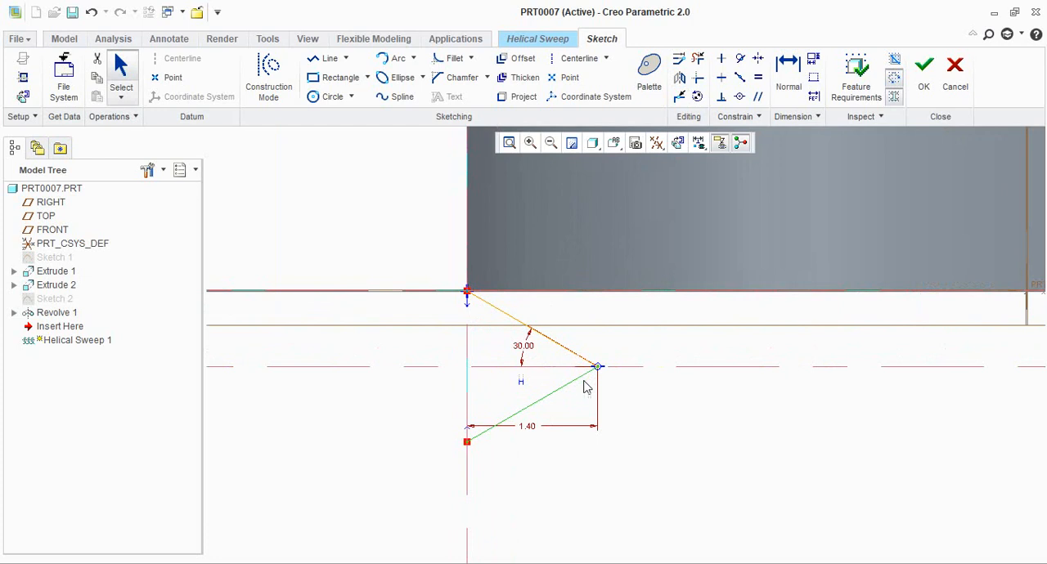
left_click(685, 421)
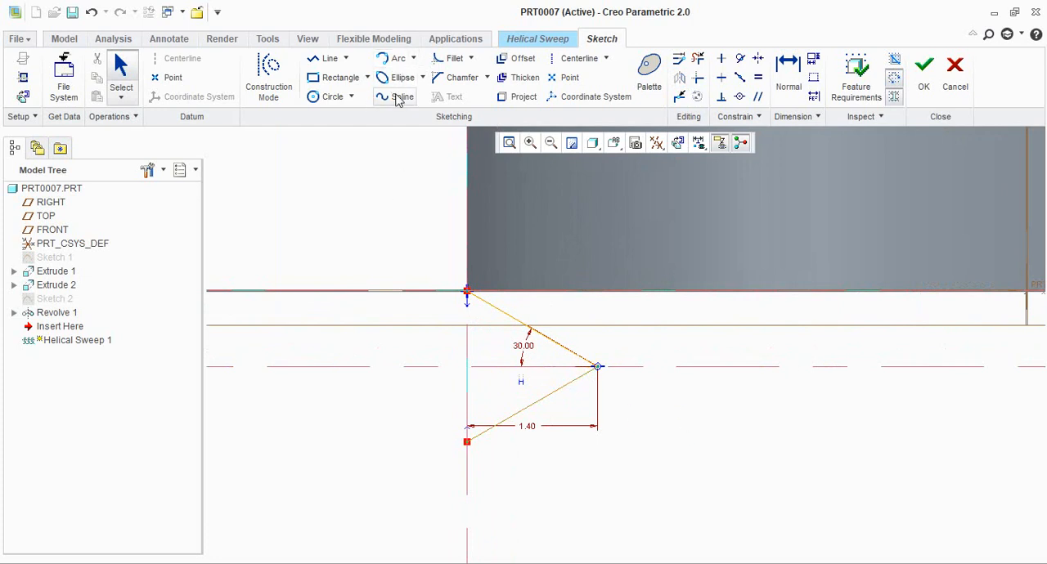
Fillet the tip where the two slanted lines meet and set the fillet radius to 0.25 mm
left_click(451, 59)
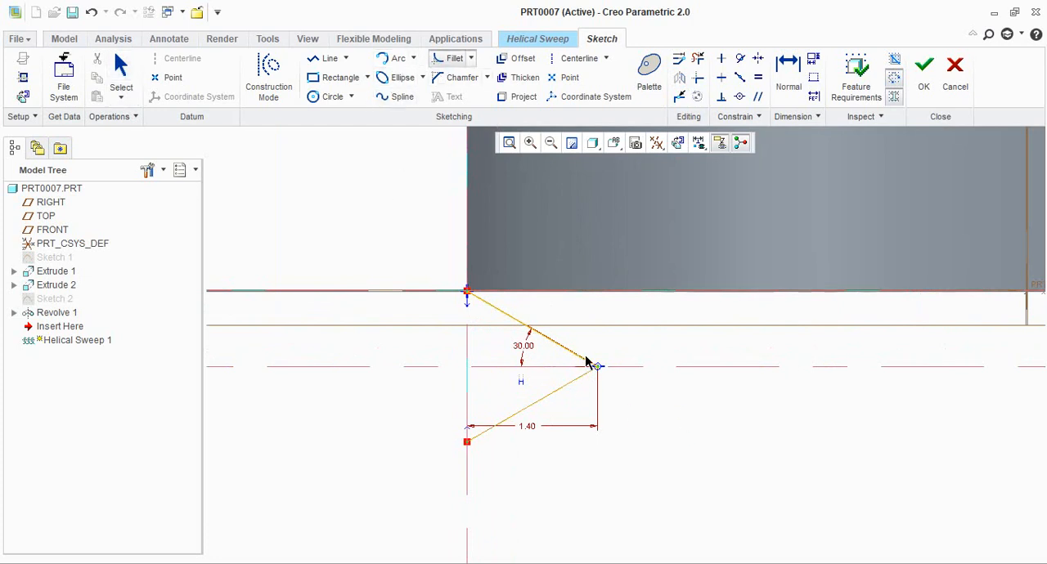
left_click(579, 377)
left_click(588, 362)
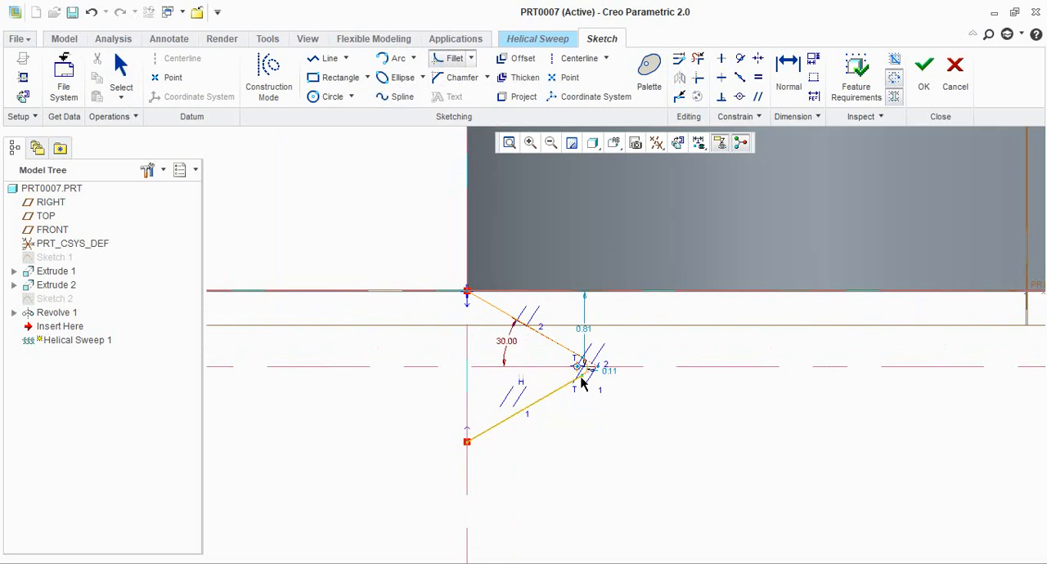
scroll(600, 387, "up", 3)
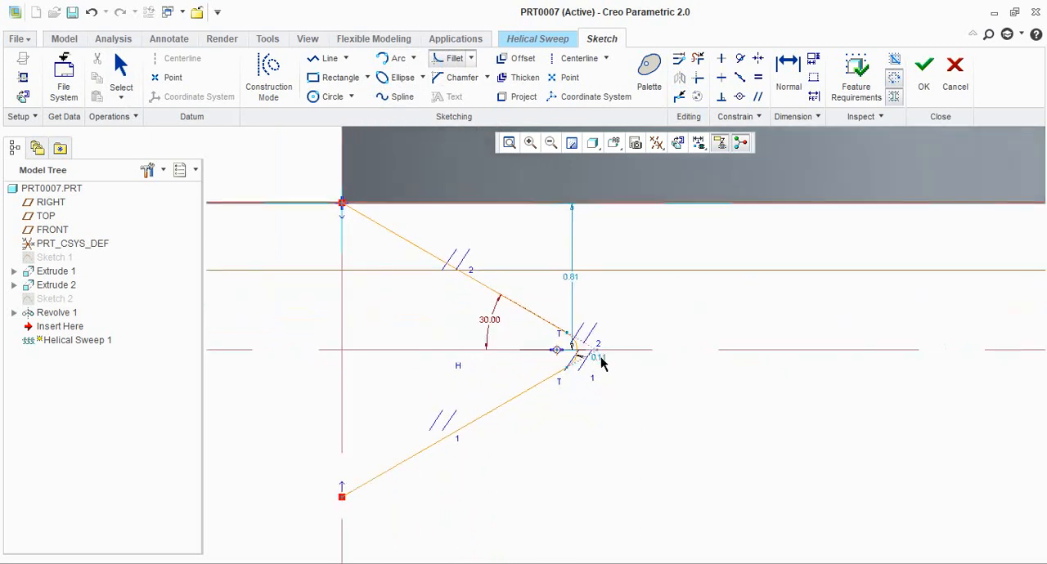
middle_click(615, 399)
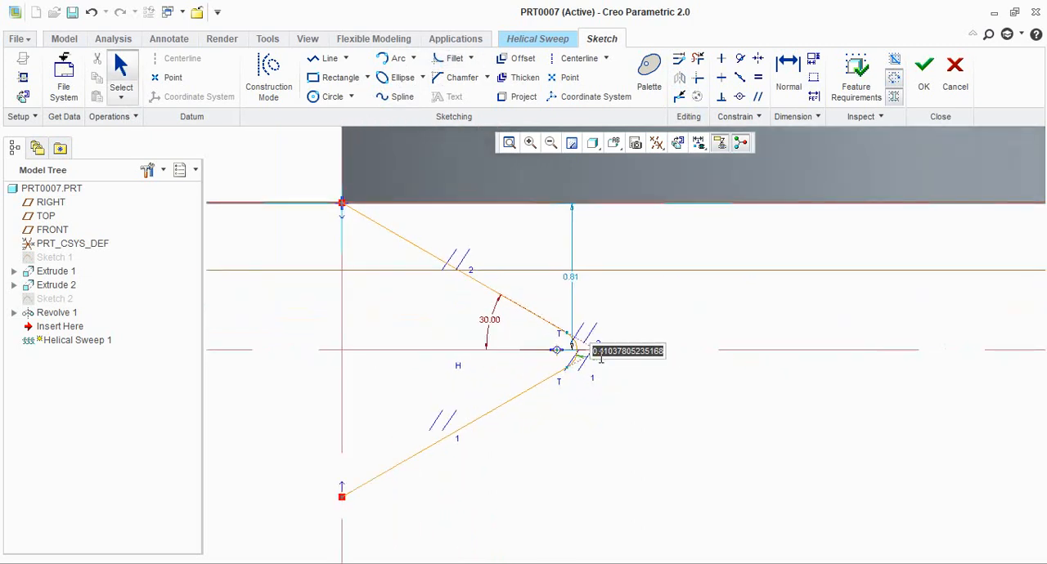
key("BackSpace")
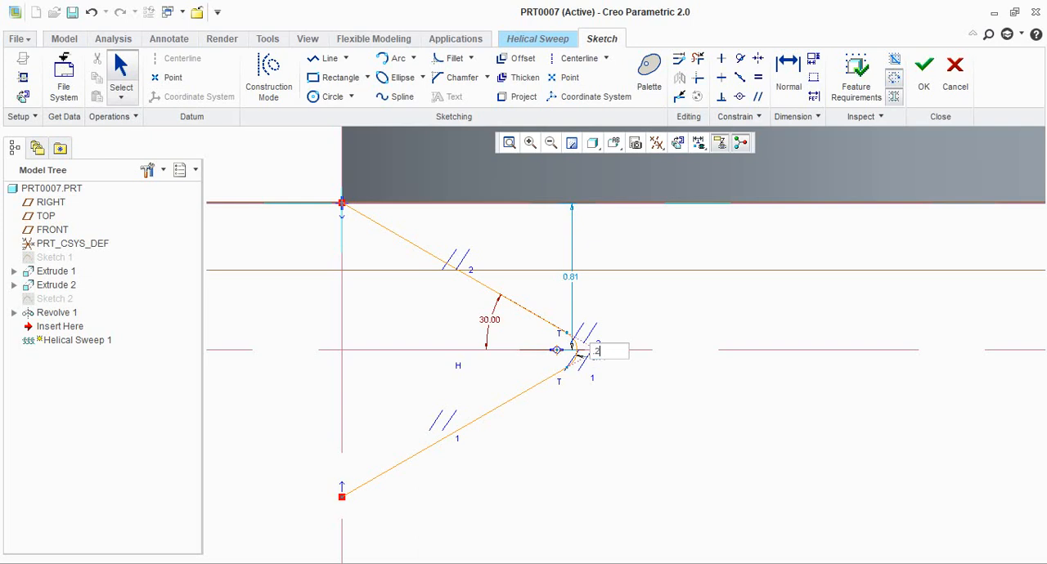
type(".25")
key("Return")
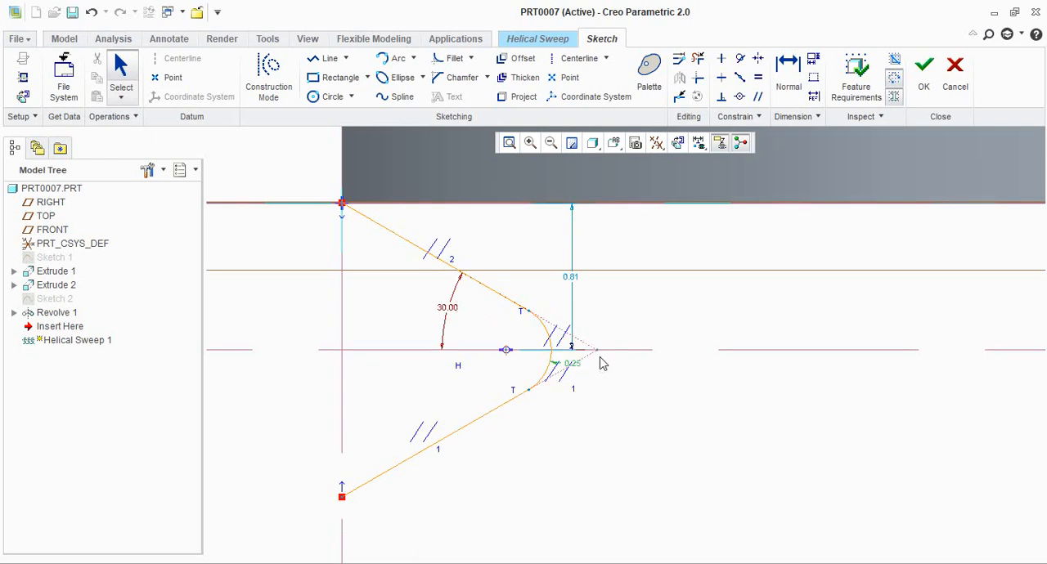
Close the thread profile with a vertical line joining the open ends of the two slanted lines
scroll(617, 370, "up", 3)
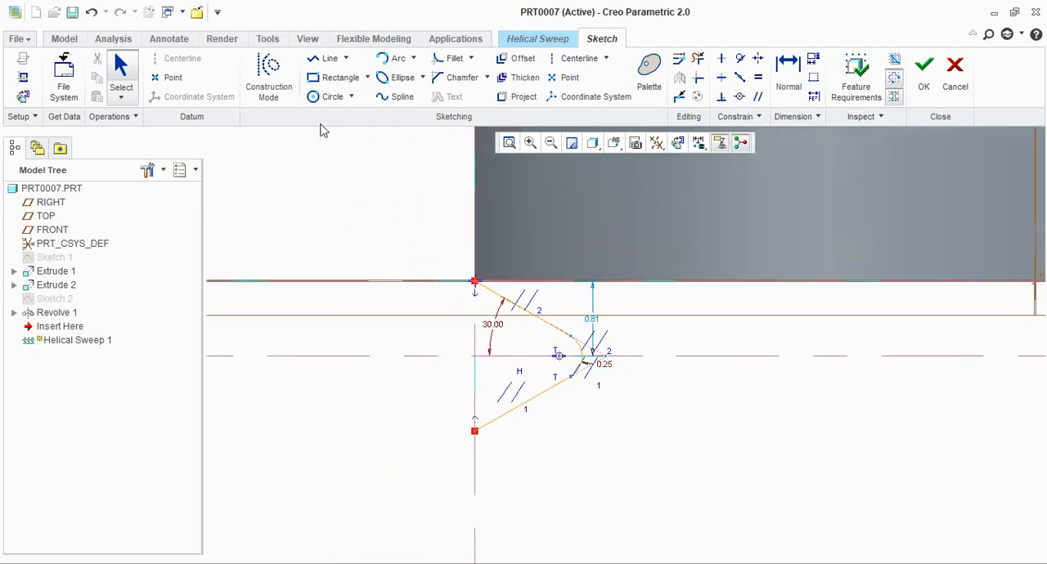
left_click(330, 58)
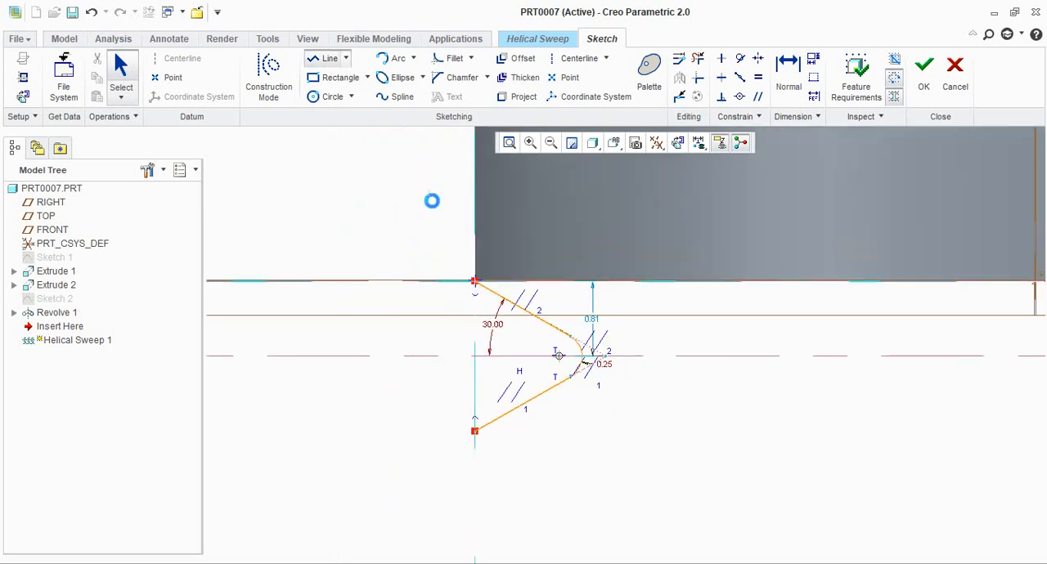
left_click(476, 282)
left_click(474, 431)
middle_click(589, 451)
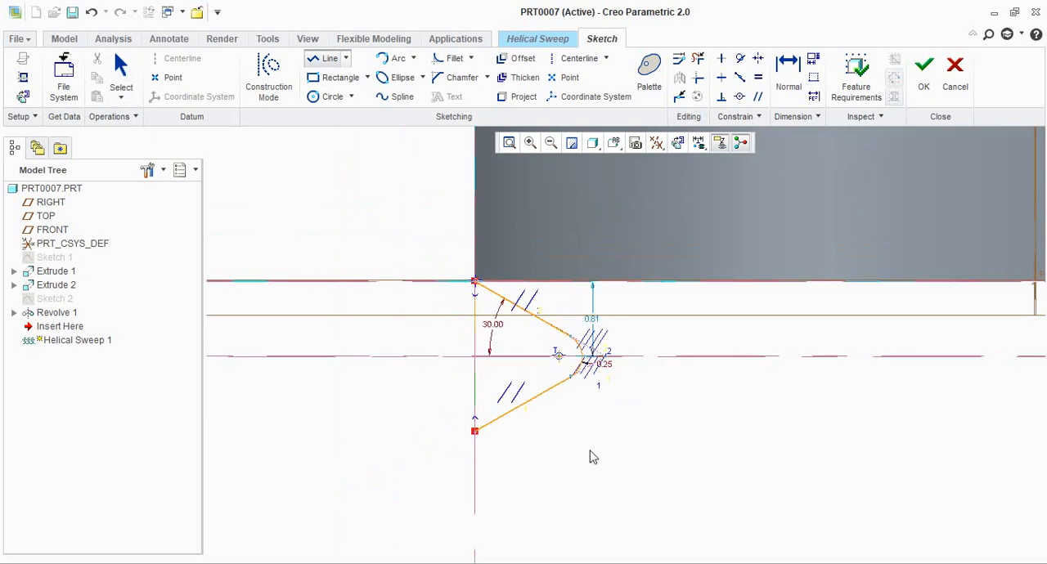
middle_click(592, 455)
scroll(517, 448, "up", 3)
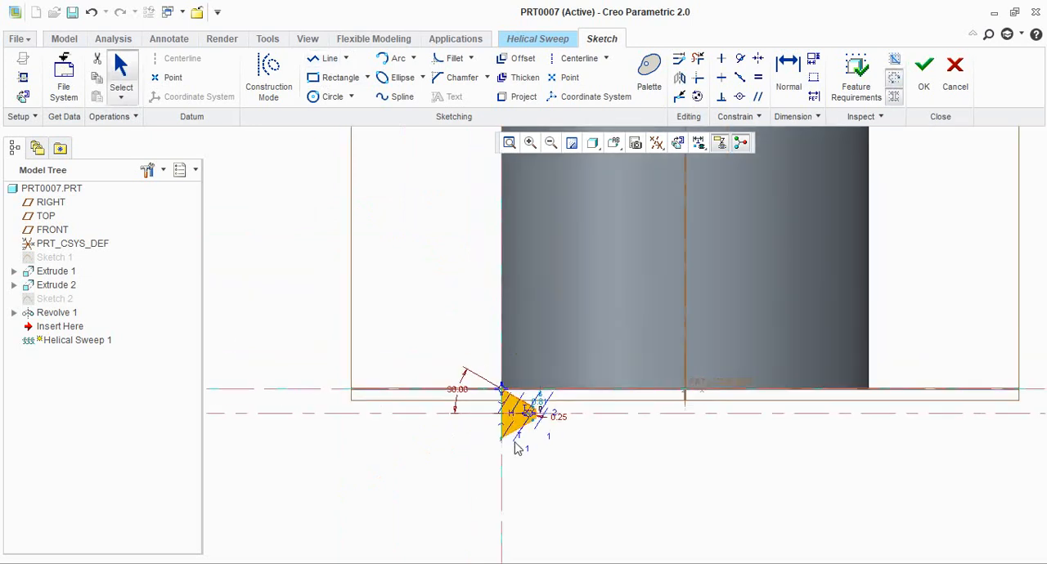
scroll(517, 448, "down", 4)
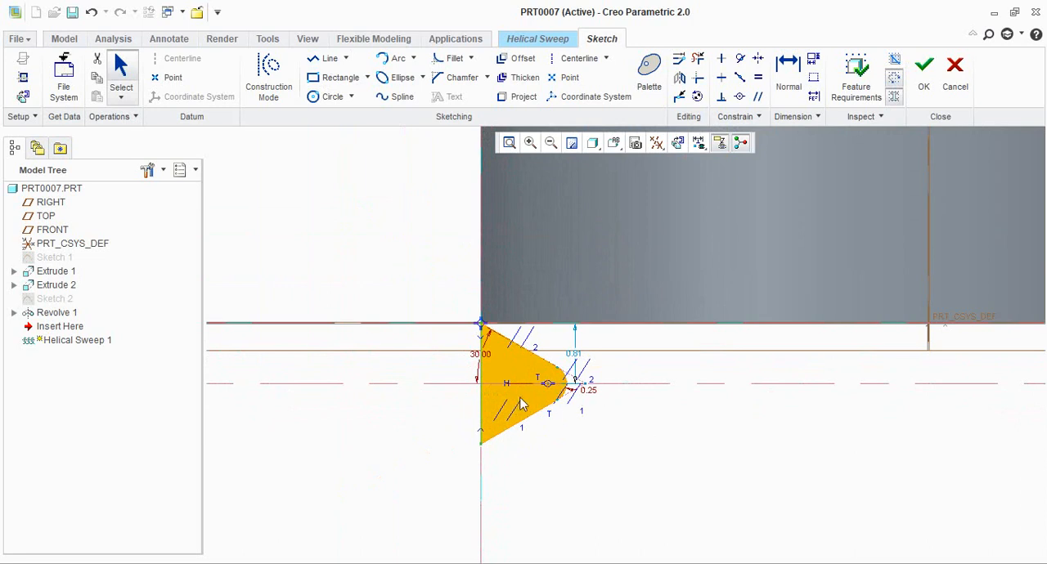
Finish the V-shaped thread profile sketch and set the helical sweep to remove material from the shank
scroll(526, 405, "down", 2)
scroll(525, 405, "up", 1)
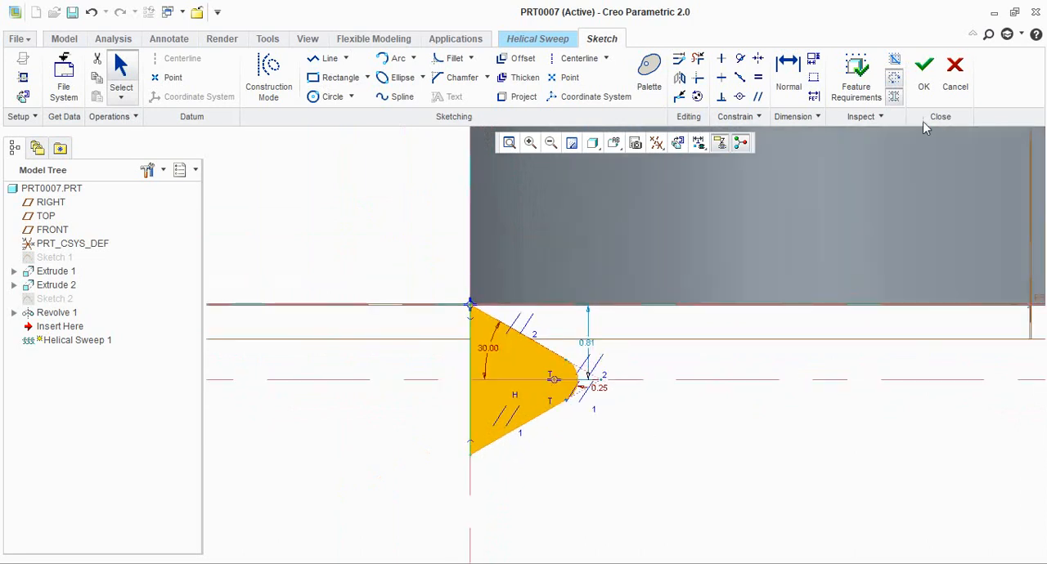
left_click(924, 89)
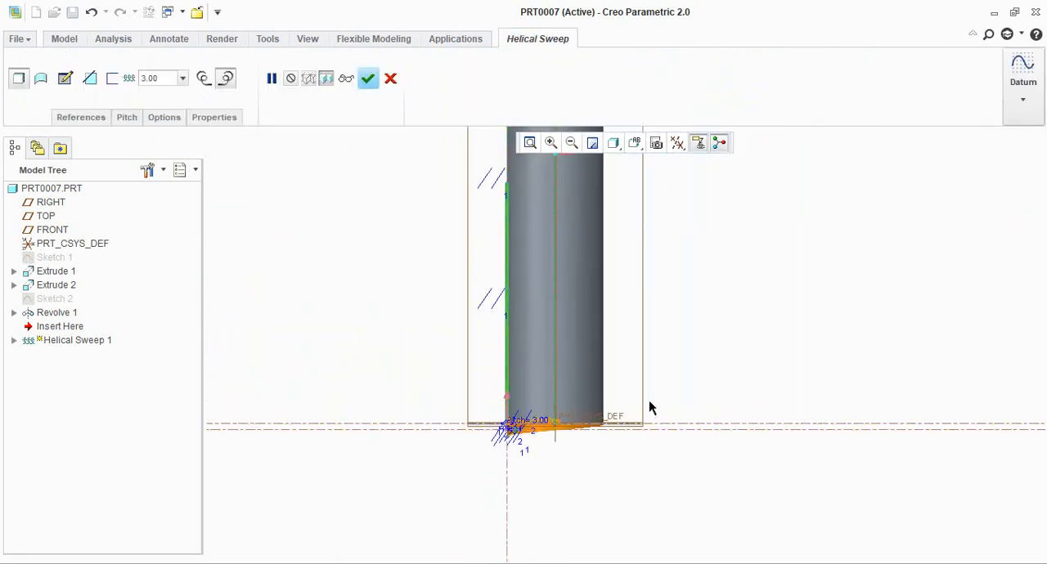
left_click(90, 79)
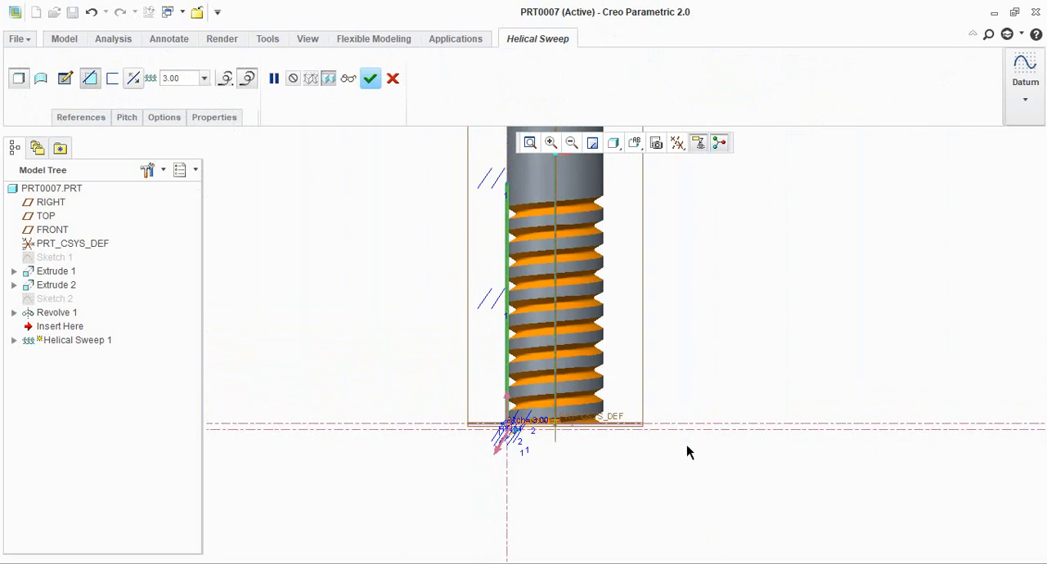
scroll(690, 449, "up", 3)
middle_click_drag(690, 449, 711, 457)
scroll(665, 411, "down", 4)
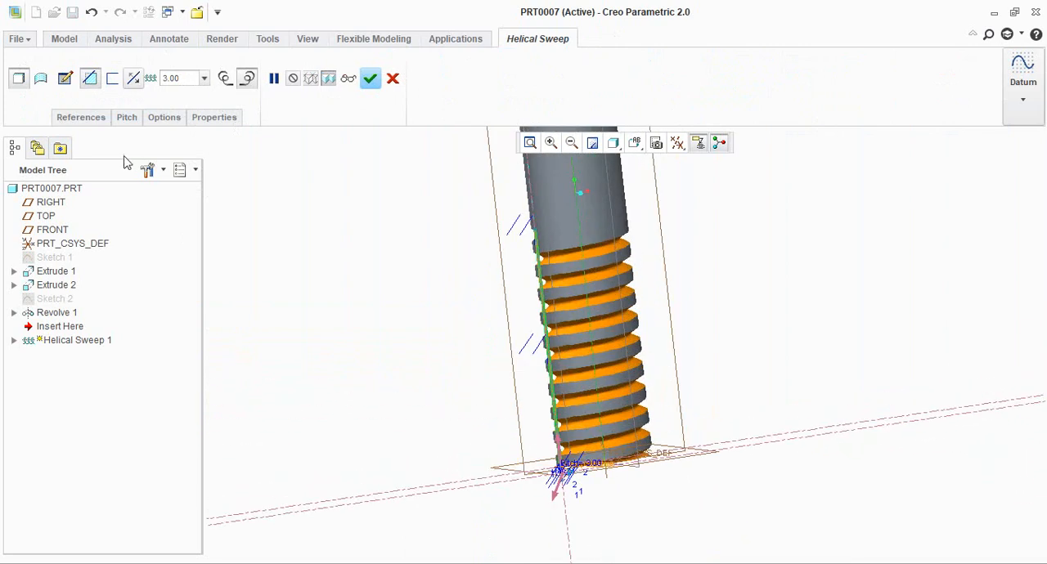
Set the helical sweep's start-point pitch to 1 mm
left_click(89, 121)
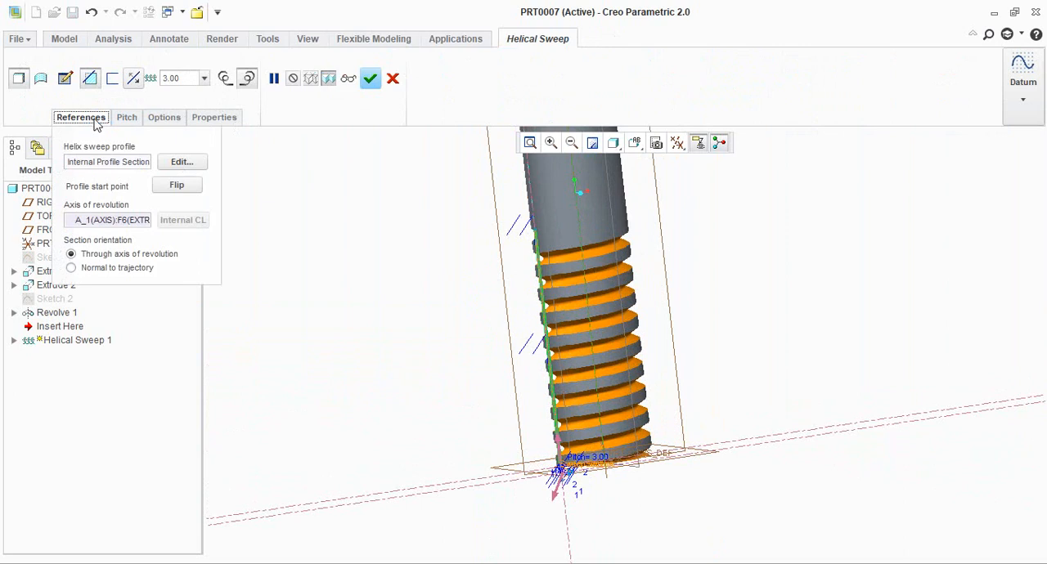
left_click(127, 119)
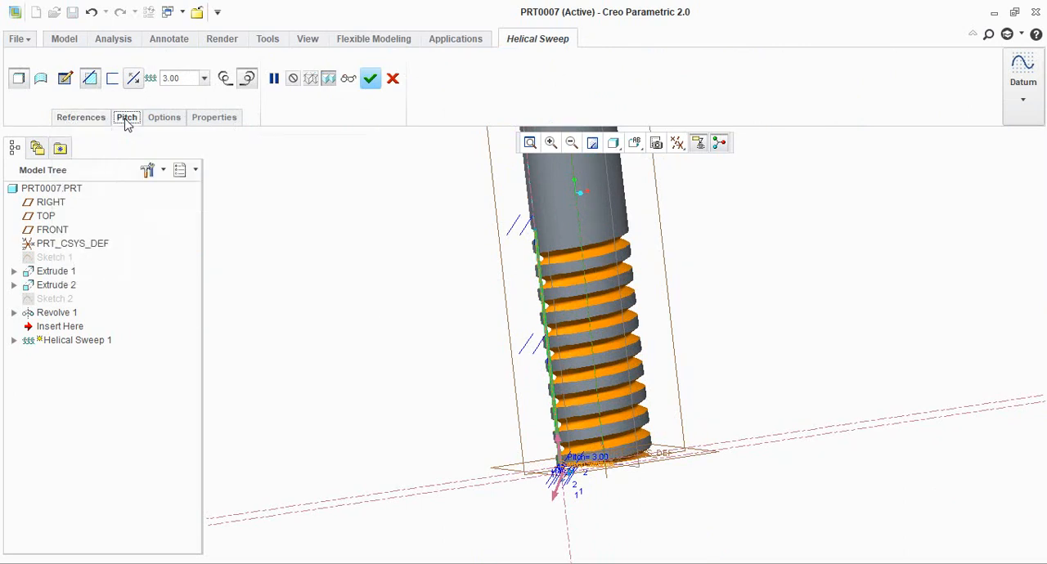
scroll(617, 422, "down", 2)
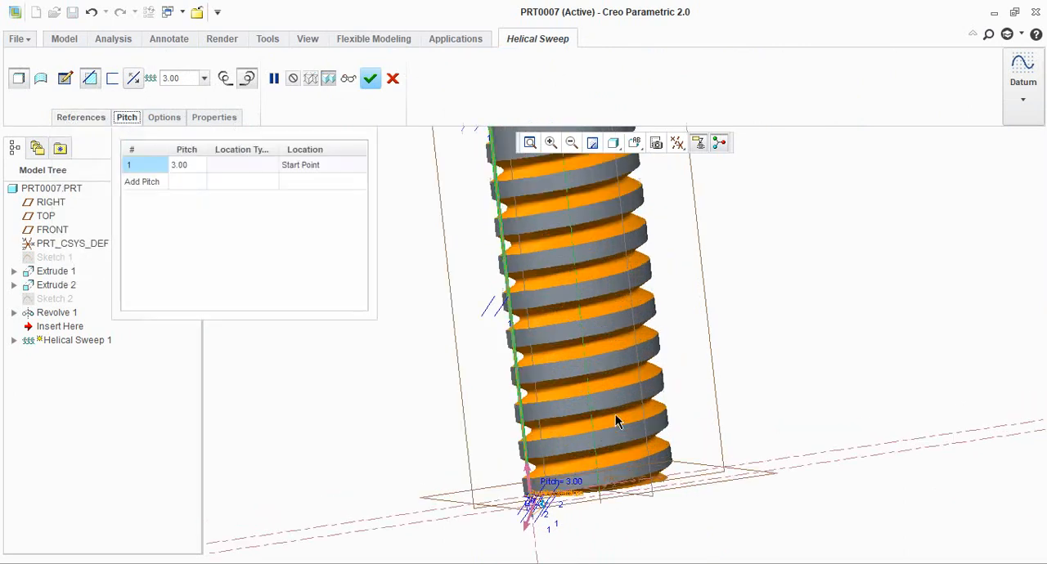
double_click(182, 166)
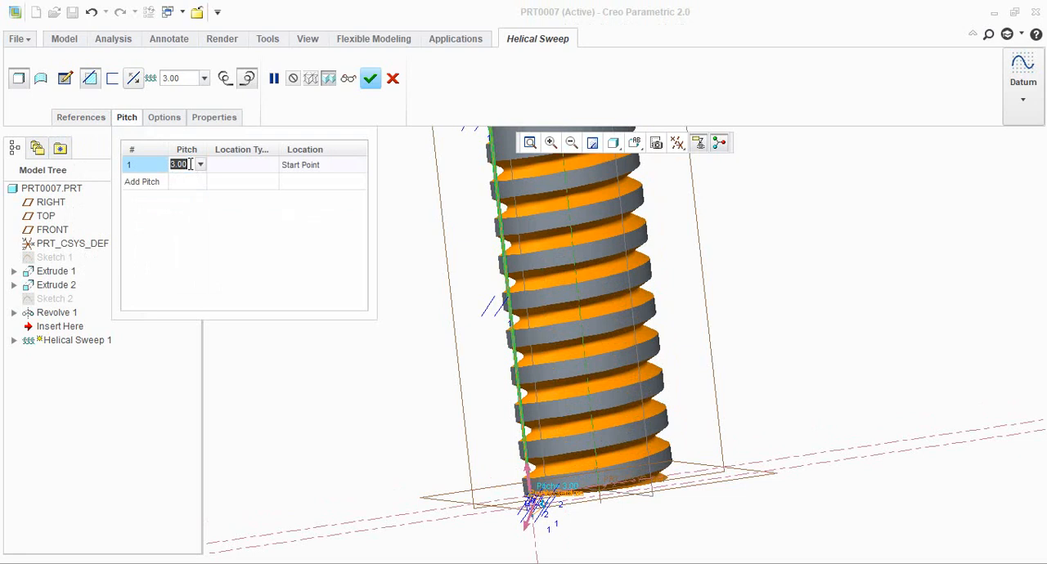
type("11")
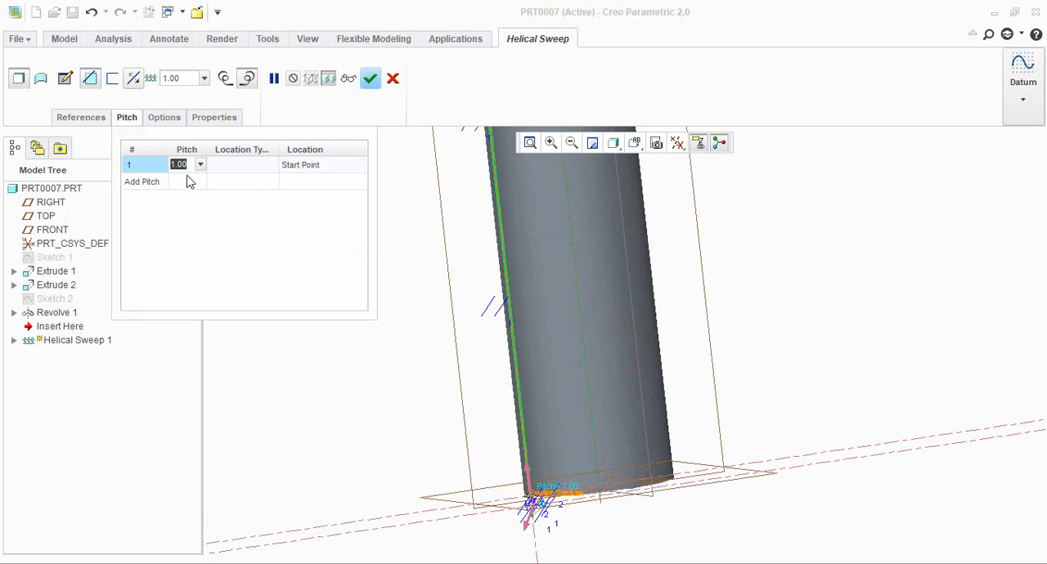
Set the thread pitch at the start point to 2 mm and complete the helical sweep cut
type("22")
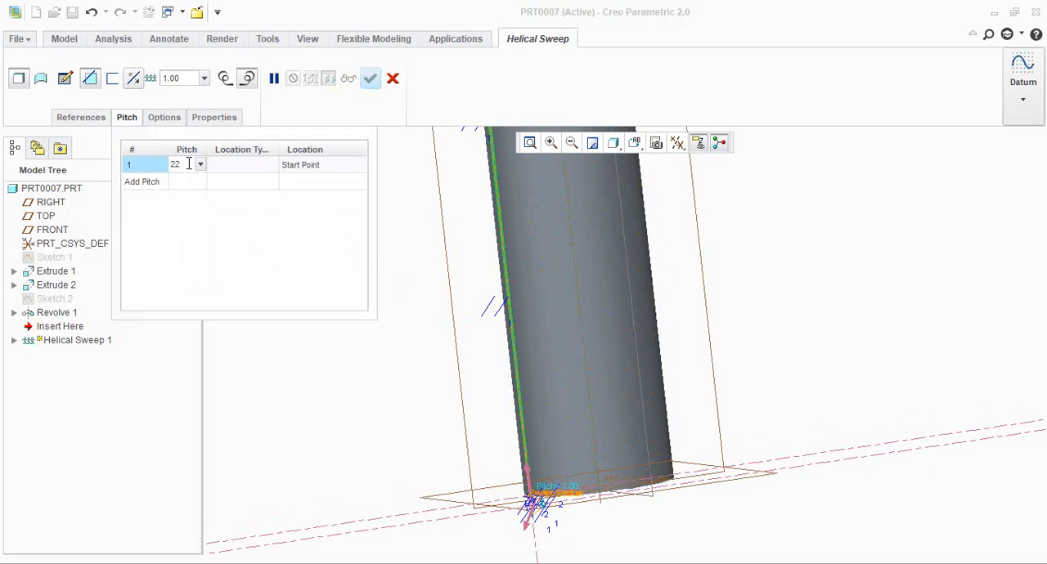
key("Return")
scroll(673, 431, "down", 1)
scroll(674, 432, "up", 4)
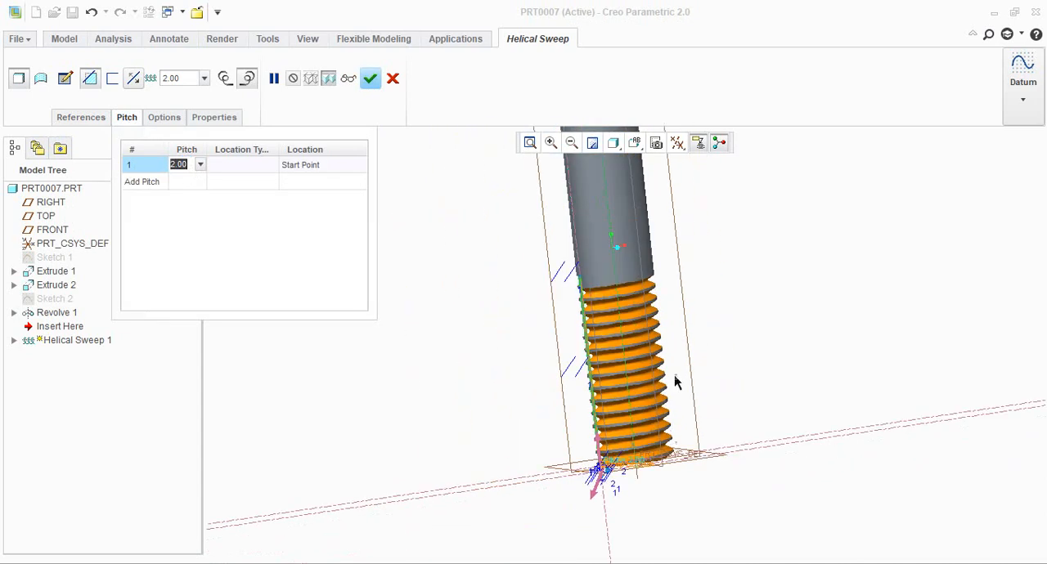
scroll(677, 350, "down", 3)
middle_click_drag(716, 356, 723, 353)
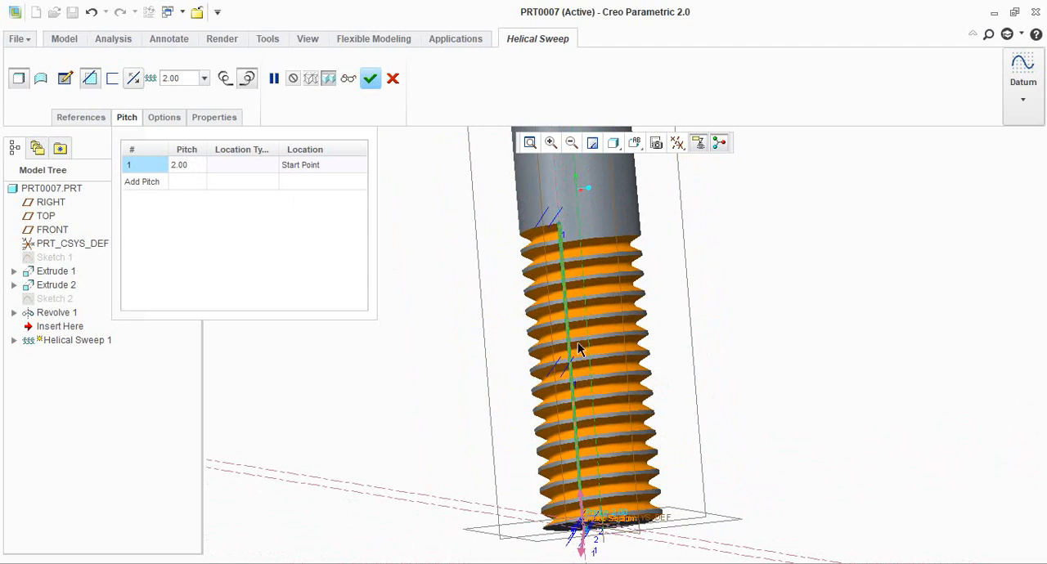
scroll(704, 351, "up", 3)
middle_click_drag(706, 351, 720, 347)
left_click(371, 79)
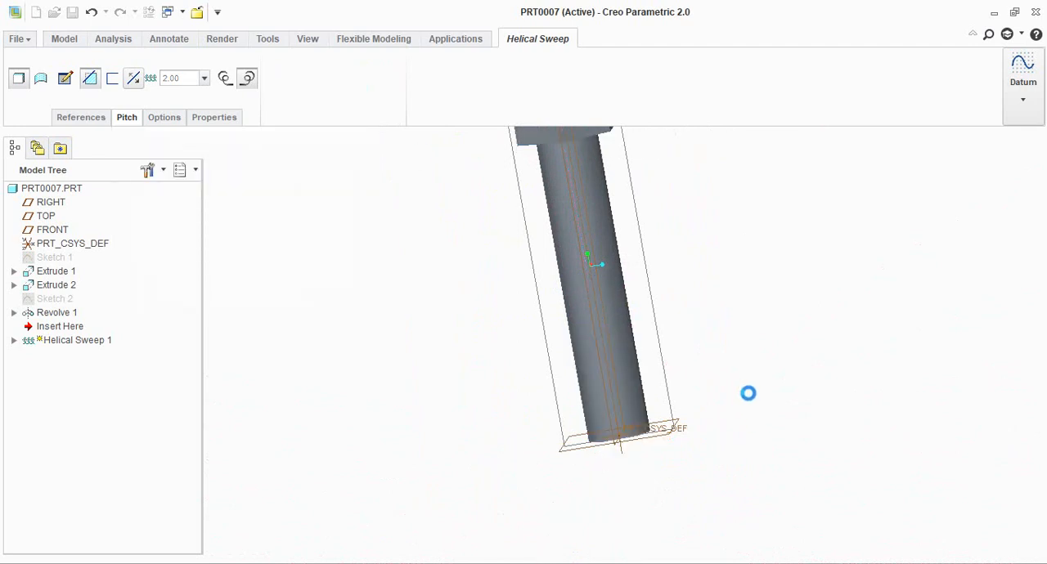
scroll(704, 417, "up", 3)
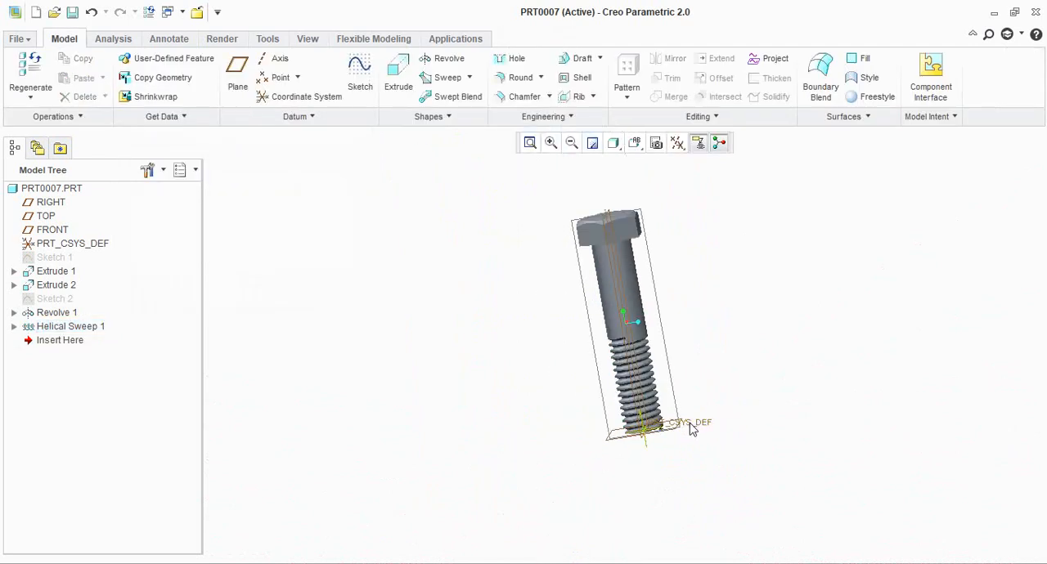
Start an extrude sketch on the flat end face of the thread groove, where it stops on the shank
scroll(661, 355, "down", 5)
scroll(659, 355, "down", 6)
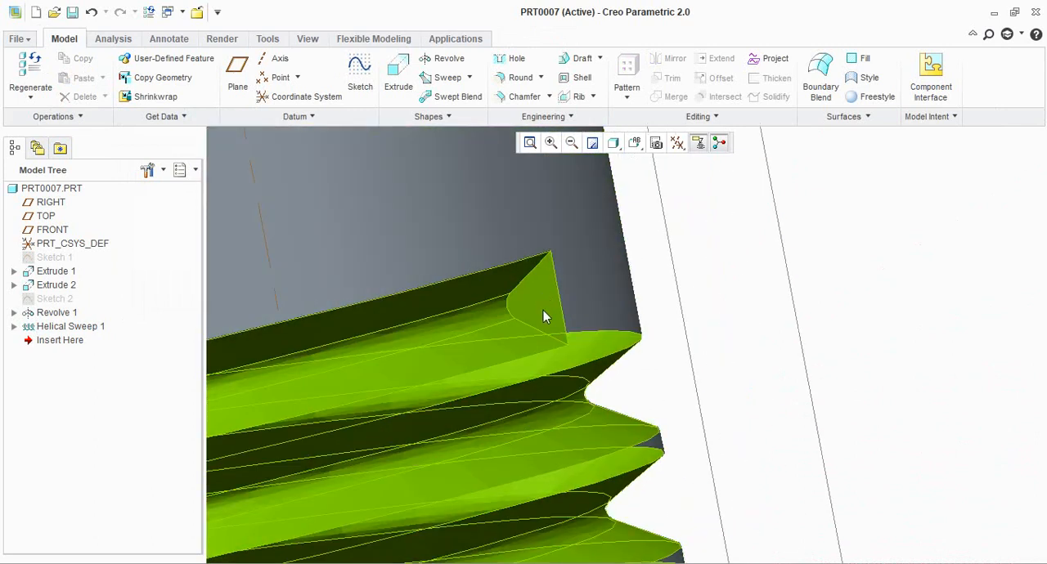
scroll(550, 304, "up", 5)
scroll(556, 314, "up", 5)
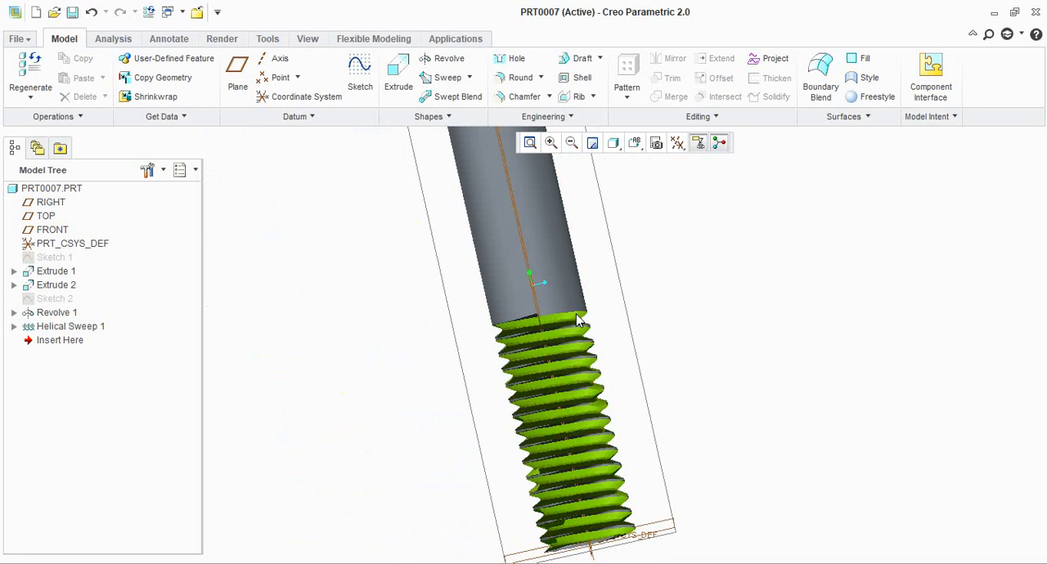
scroll(608, 319, "down", 3)
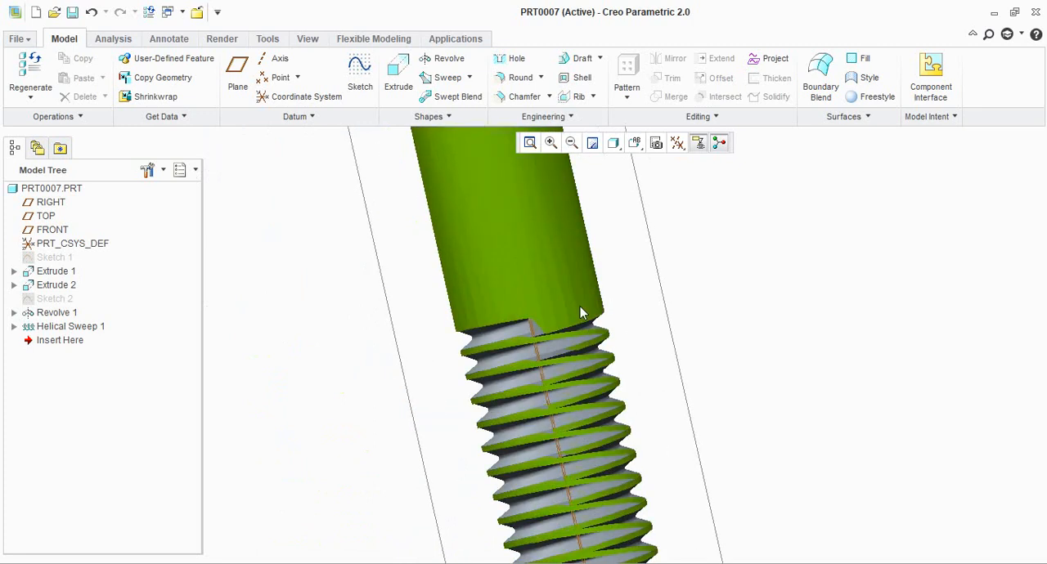
middle_click_drag(783, 311, 761, 323)
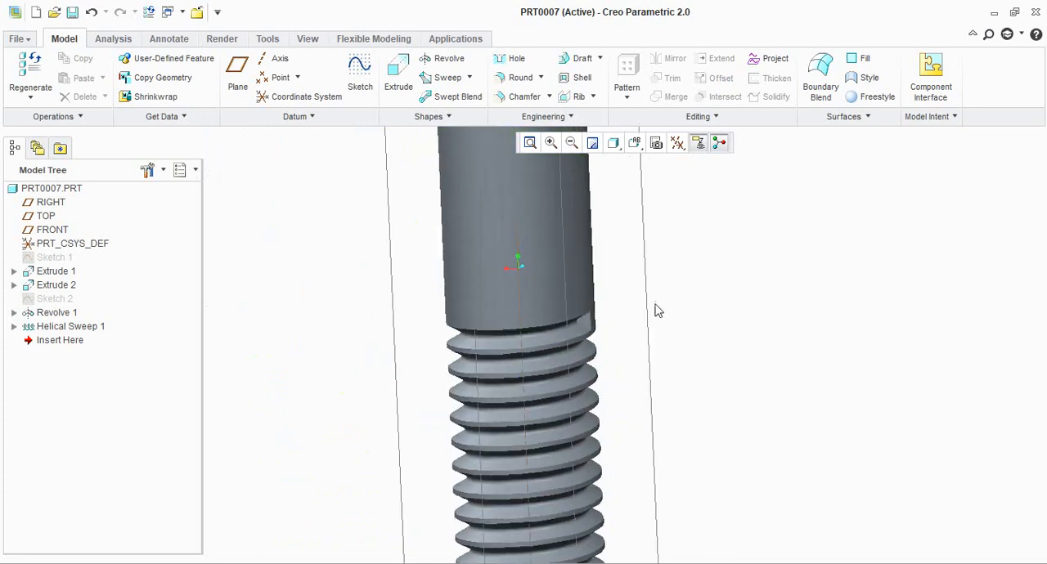
left_click(401, 82)
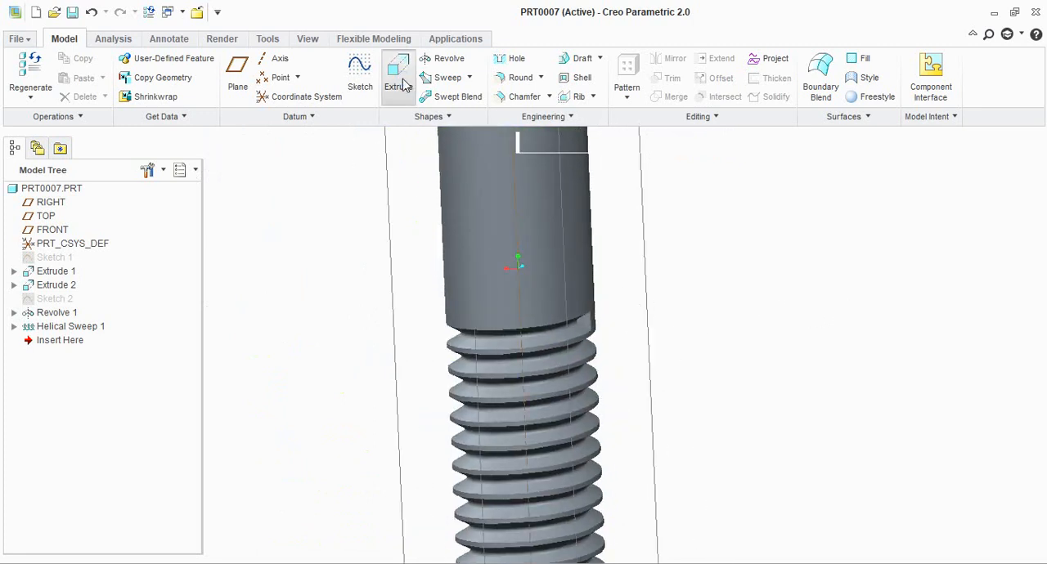
left_click(586, 320)
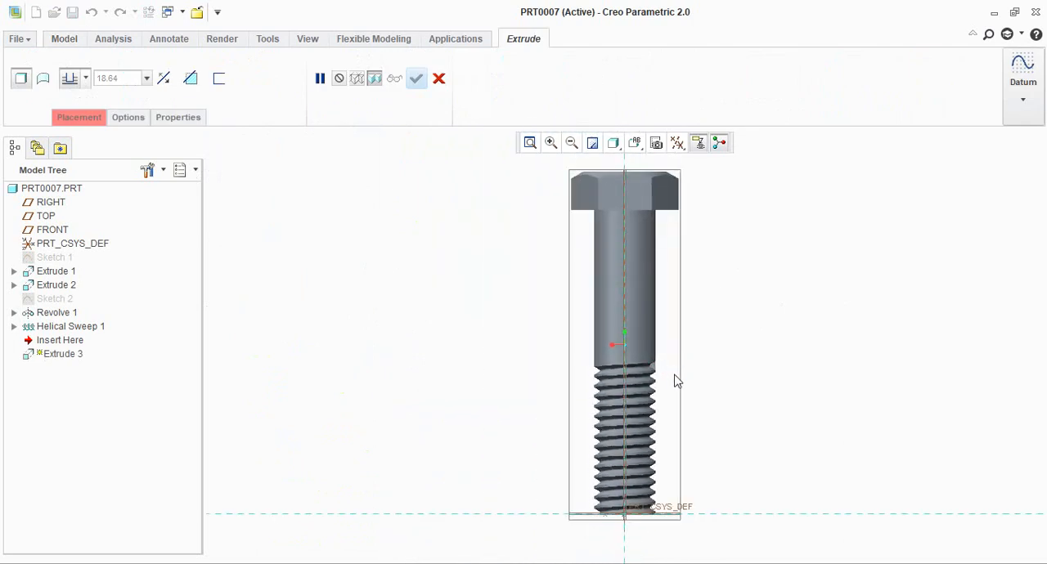
Project the groove end face's two slanted edges, rounded tip and vertical edge into a closed section, and finish the sketch
scroll(667, 372, "down", 8)
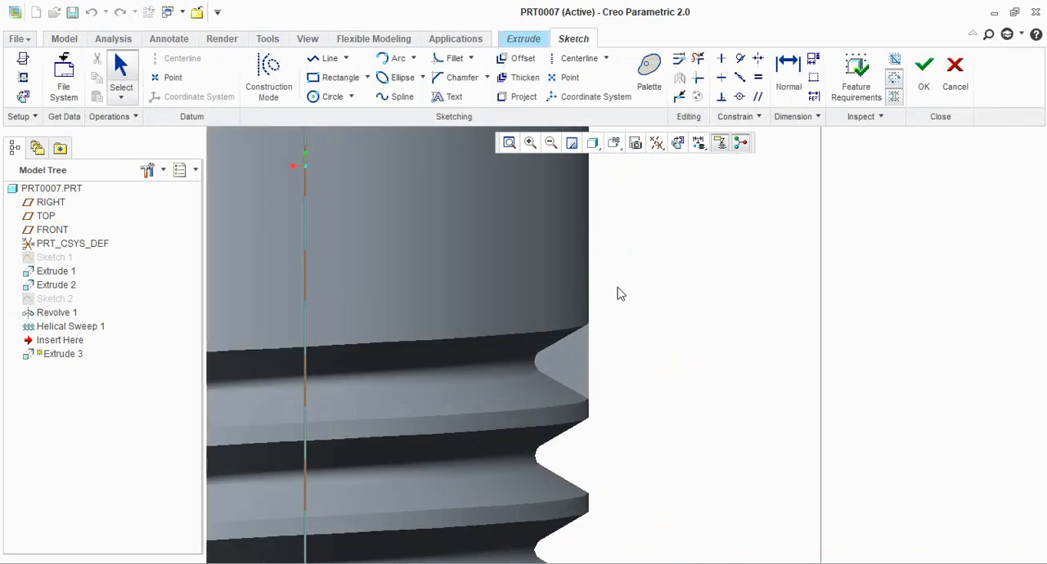
left_click(515, 98)
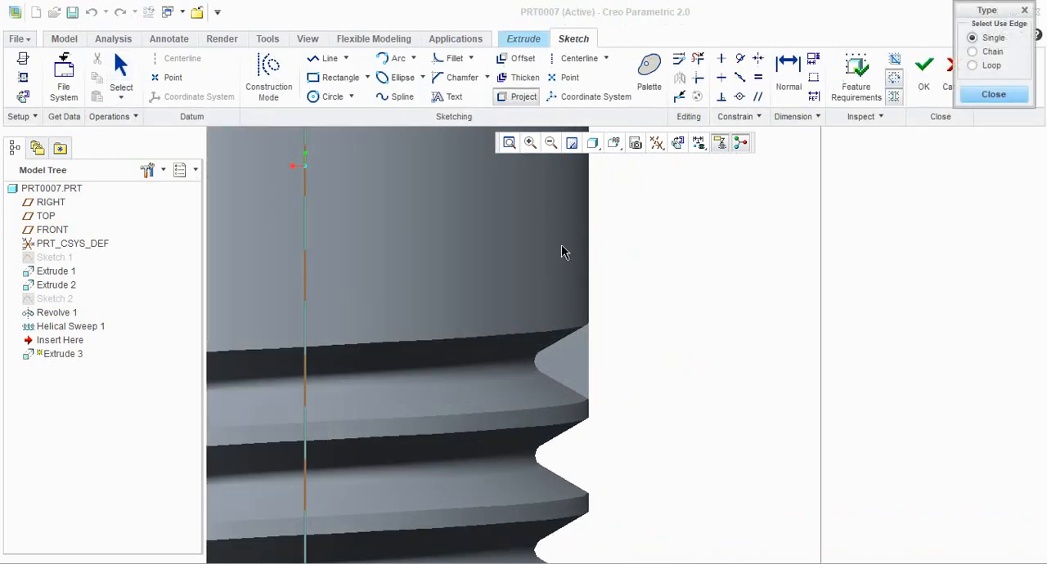
left_click(535, 368)
left_click(536, 364)
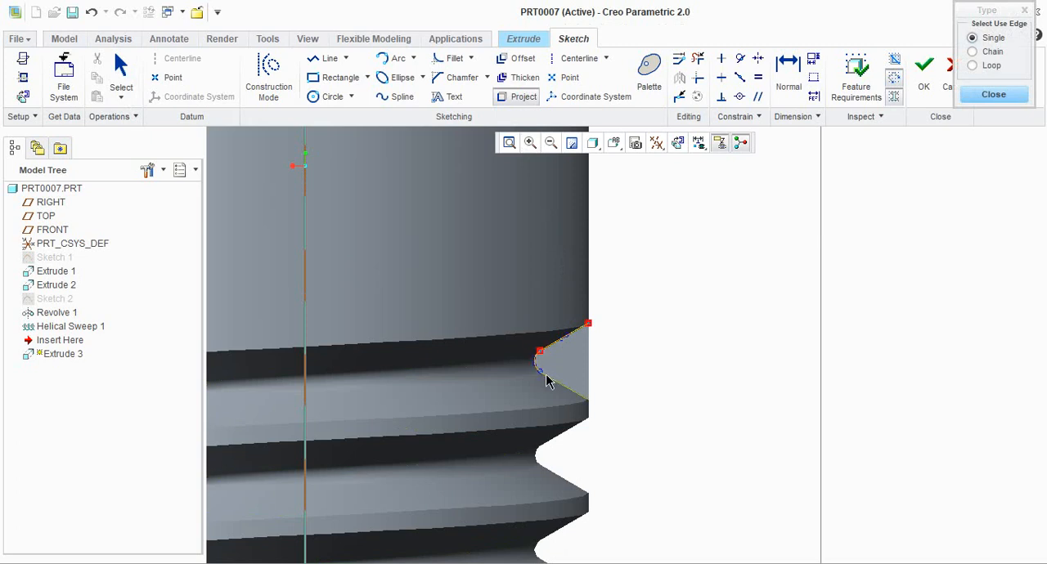
left_click(555, 378)
left_click(588, 383)
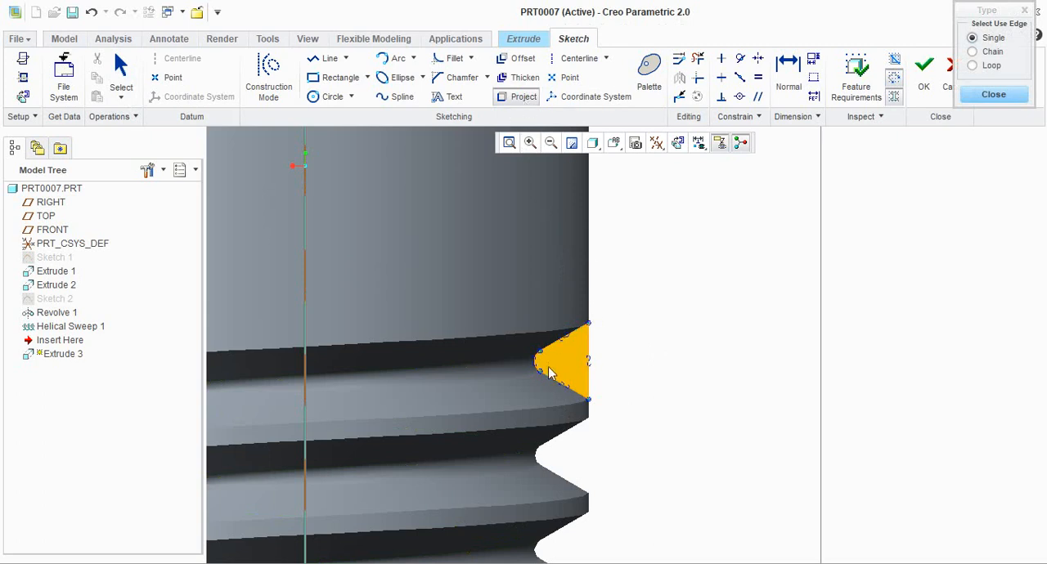
left_click(993, 95)
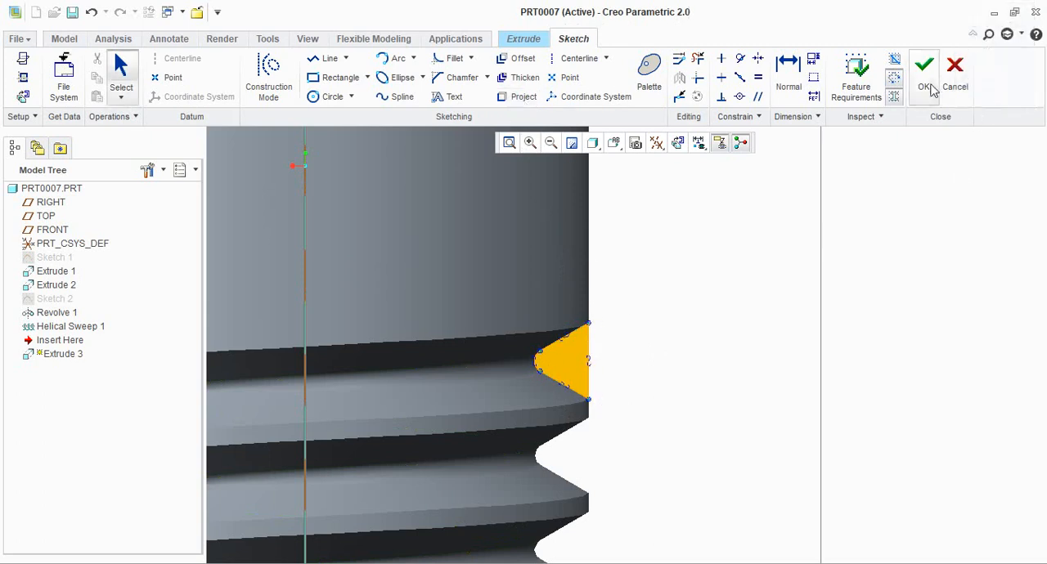
left_click(924, 78)
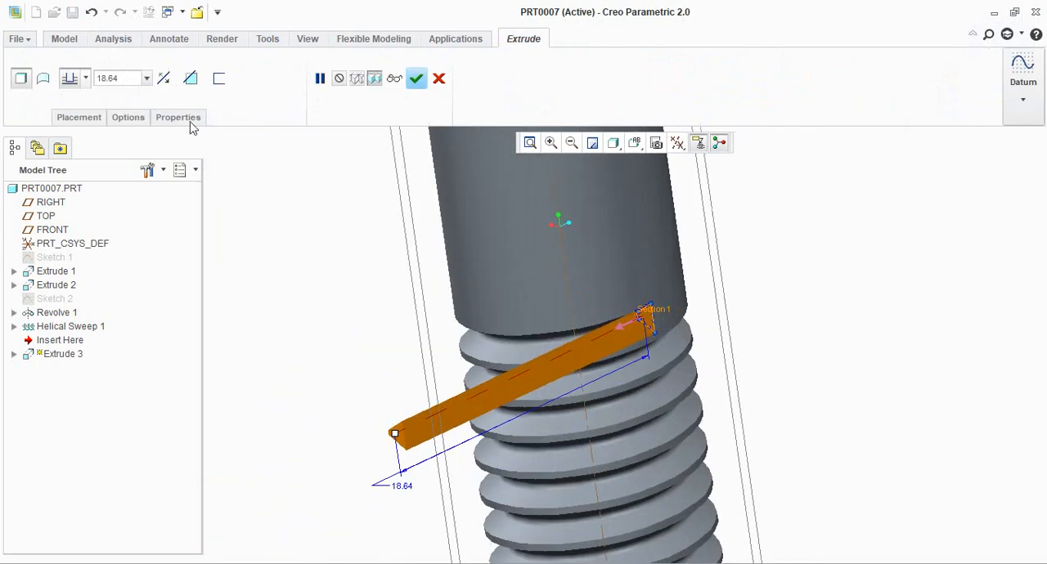
Extrude the projected section in the reversed direction as an 18.64 mm material-removing cut to run the thread groove out of the shank
left_click(164, 78)
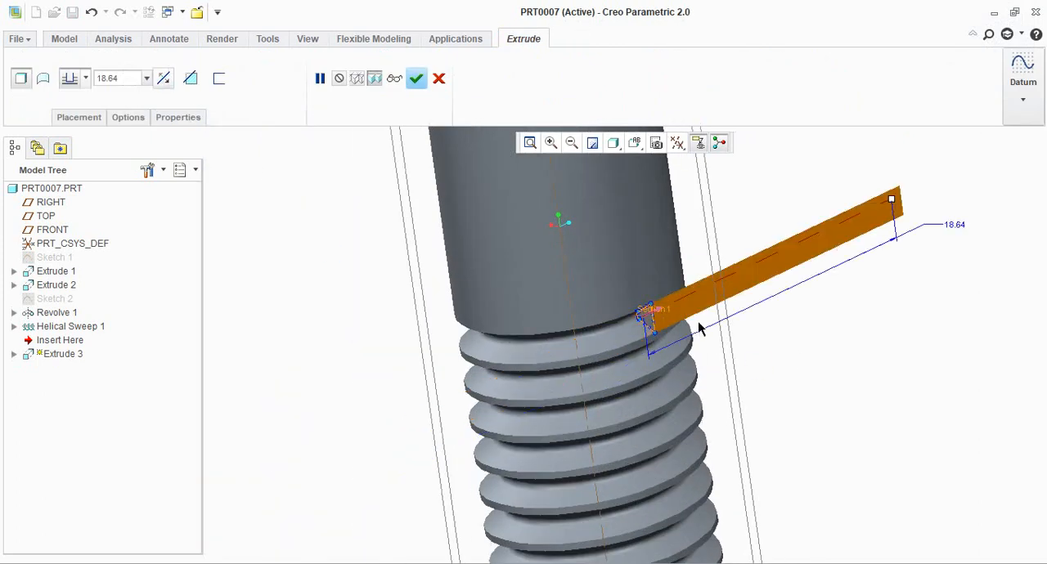
left_click(191, 79)
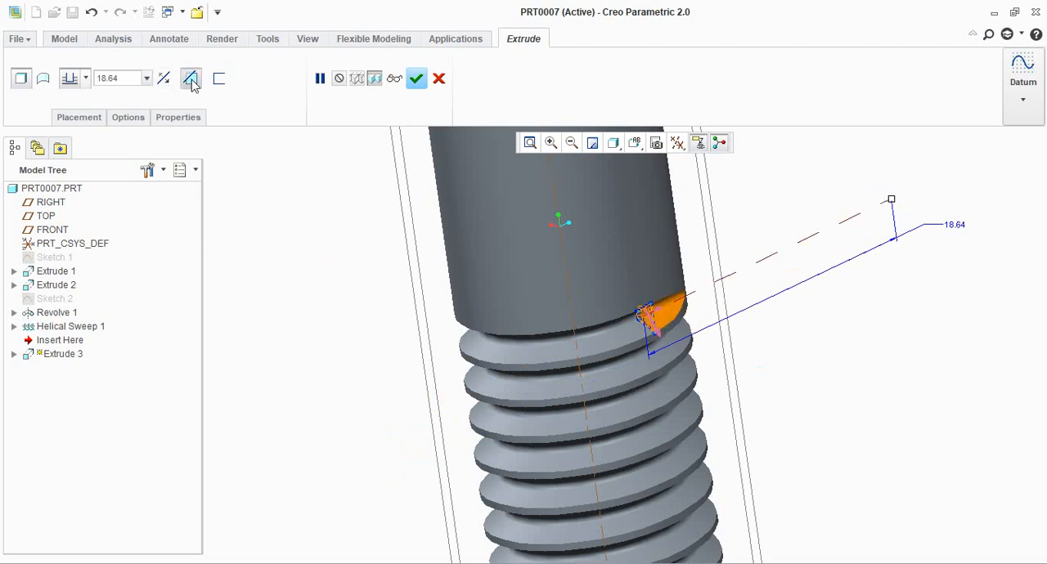
middle_click_drag(729, 367, 732, 349)
scroll(654, 315, "down", 6)
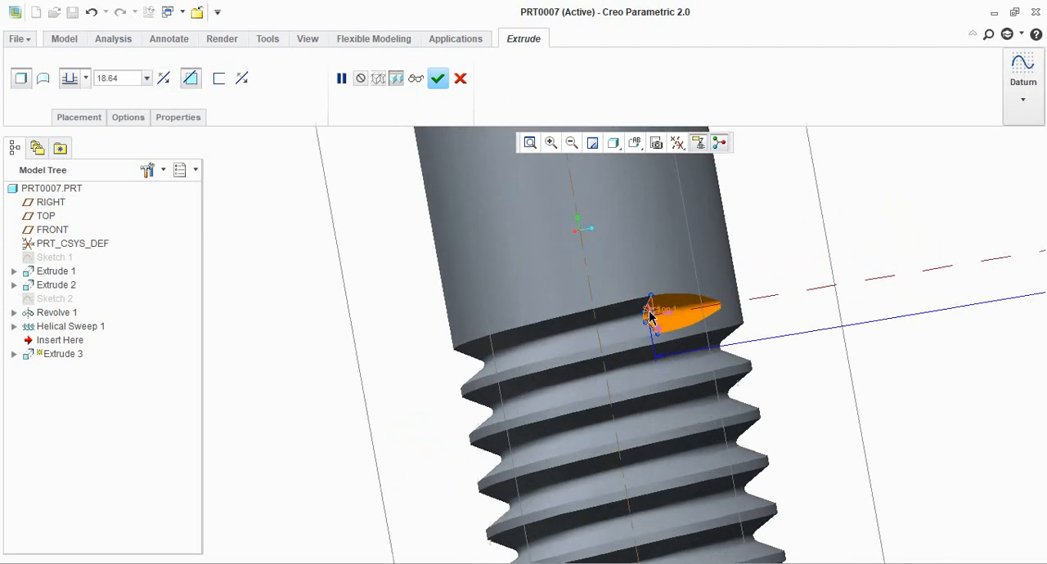
scroll(694, 278, "up", 5)
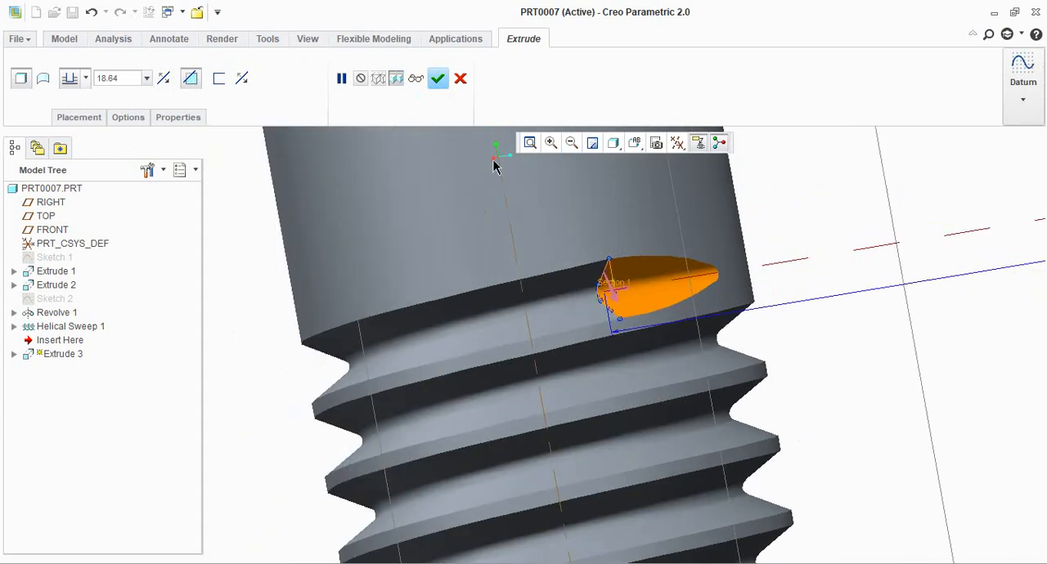
left_click(438, 78)
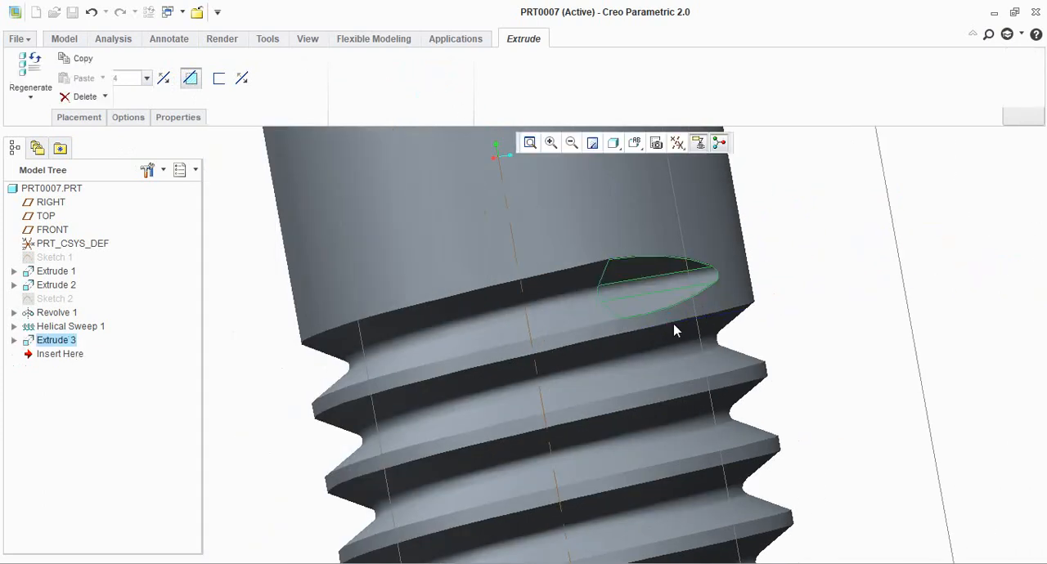
Examine the whole bolt, including its hexagonal head, shank and thread
scroll(628, 338, "up", 4)
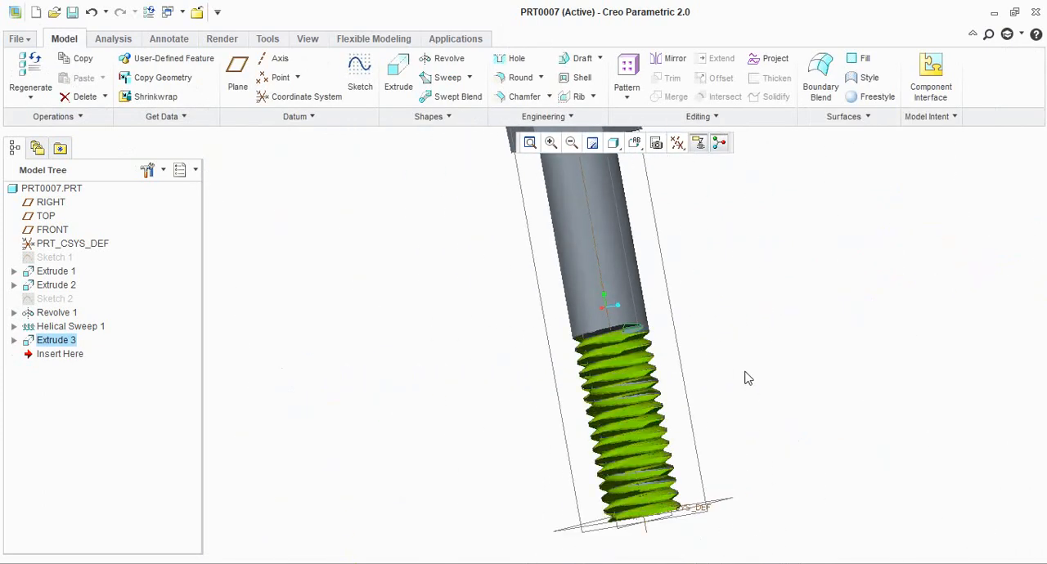
scroll(704, 412, "up", 4)
left_click(705, 411)
middle_click_drag(710, 407, 753, 387)
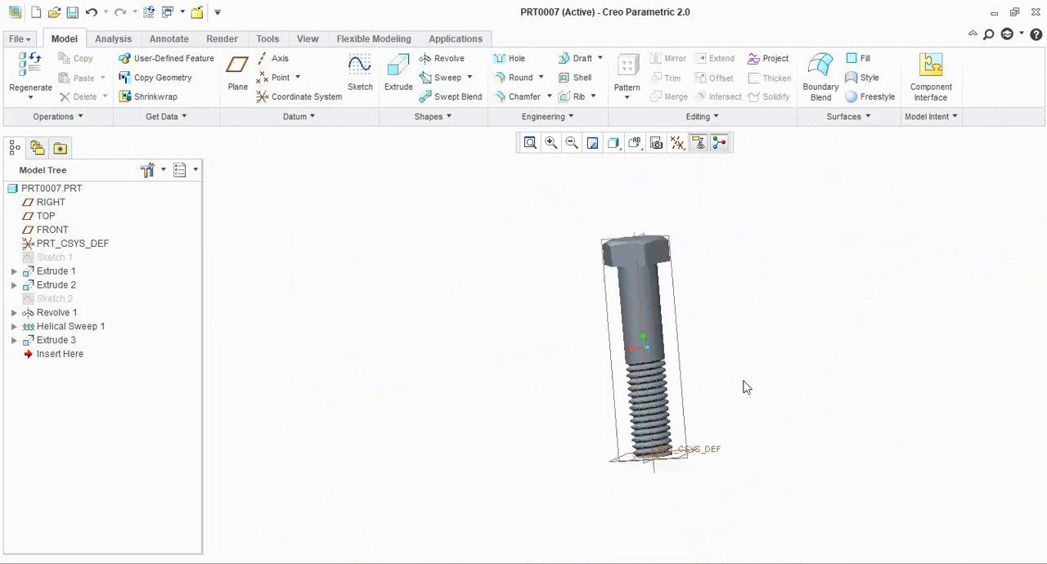
scroll(723, 367, "down", 4)
left_click(470, 78)
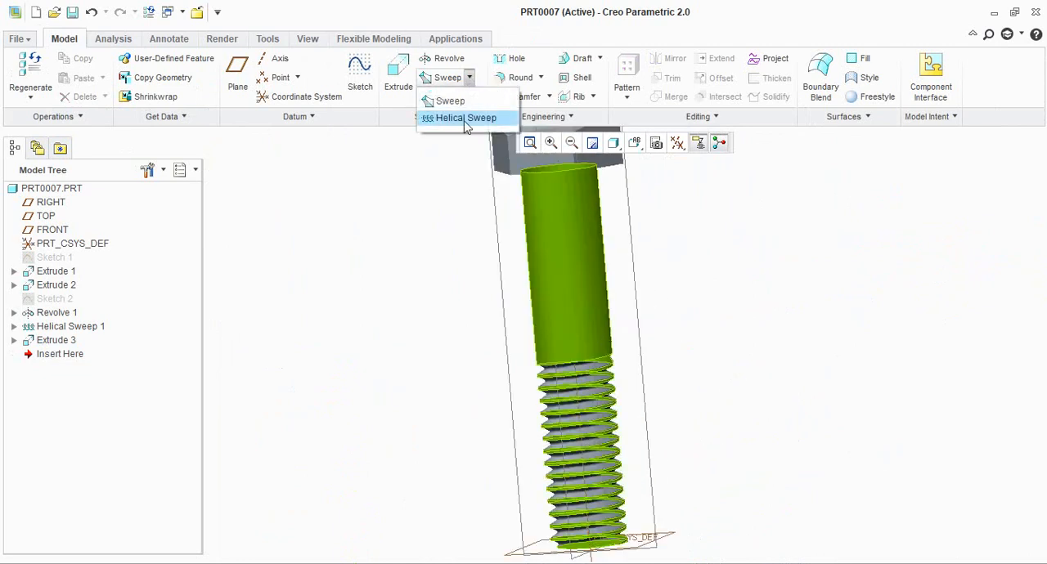
left_click(406, 244)
scroll(451, 327, "up", 4)
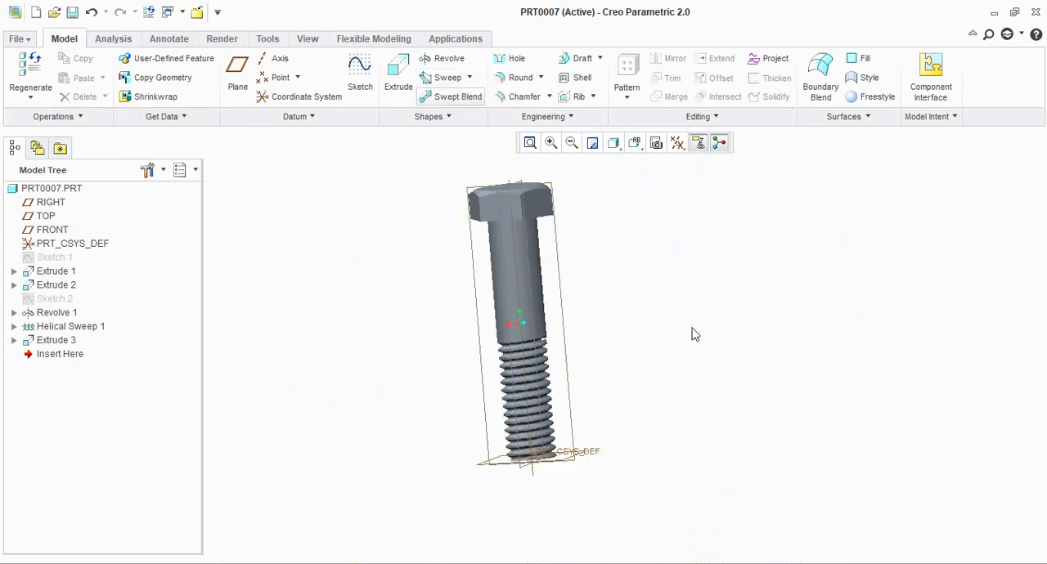
Hide all datum axes, points, coordinate systems and planes so only the bolt geometry is displayed
middle_click_drag(690, 328, 570, 359)
scroll(561, 241, "down", 4)
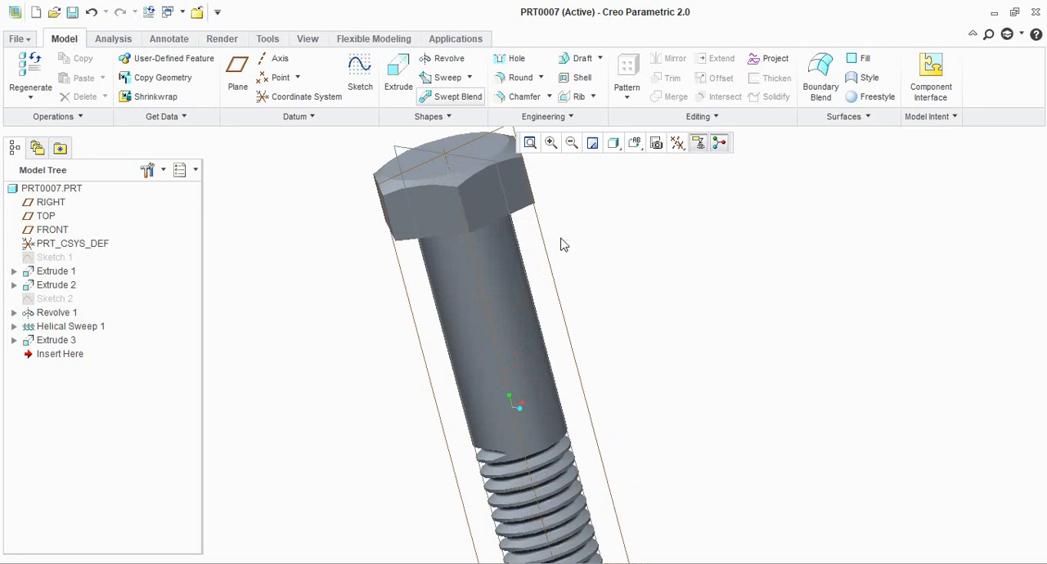
scroll(550, 239, "up", 3)
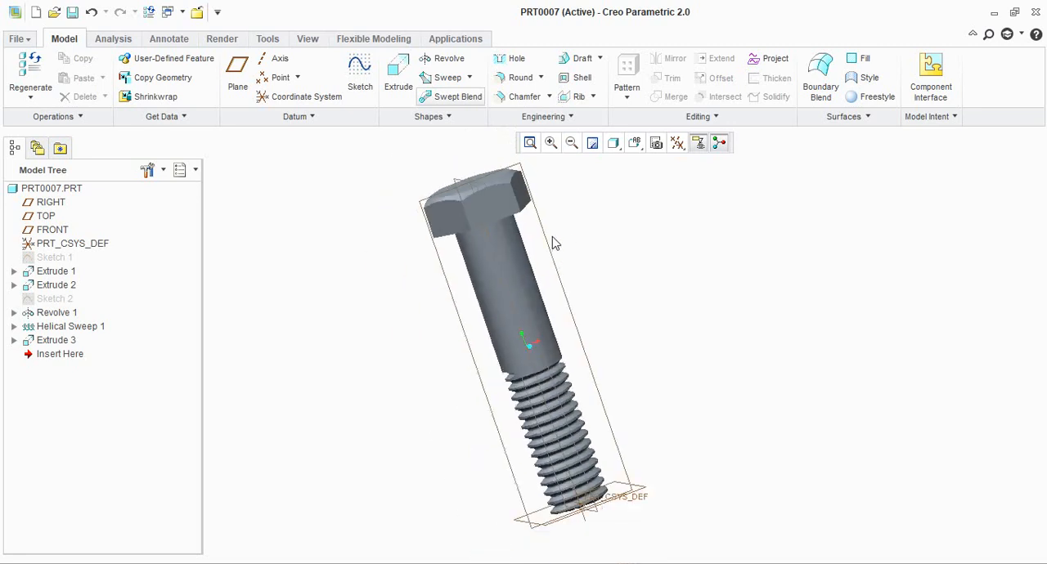
left_click(678, 144)
left_click(696, 168)
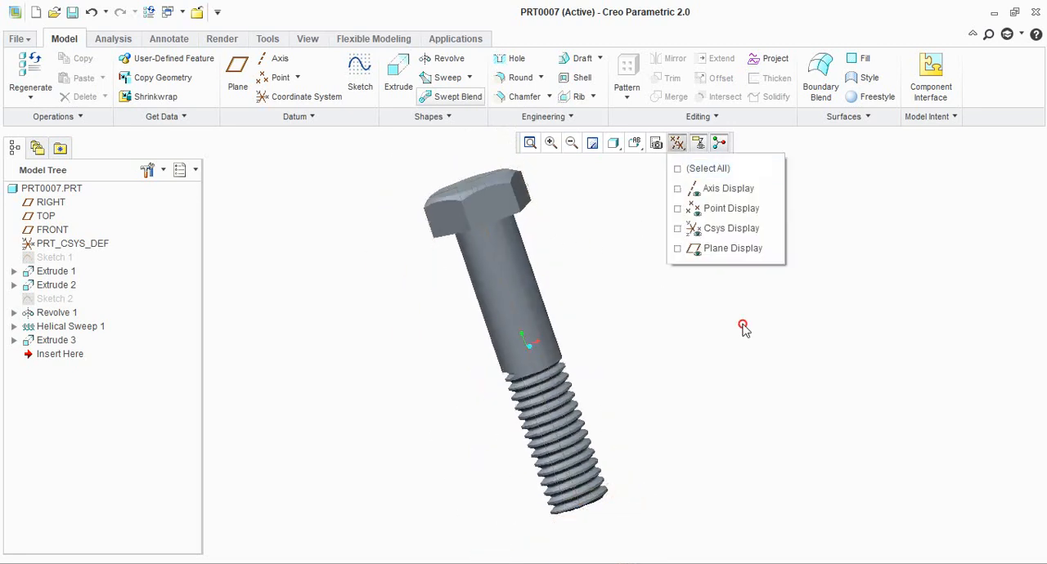
left_click(743, 328)
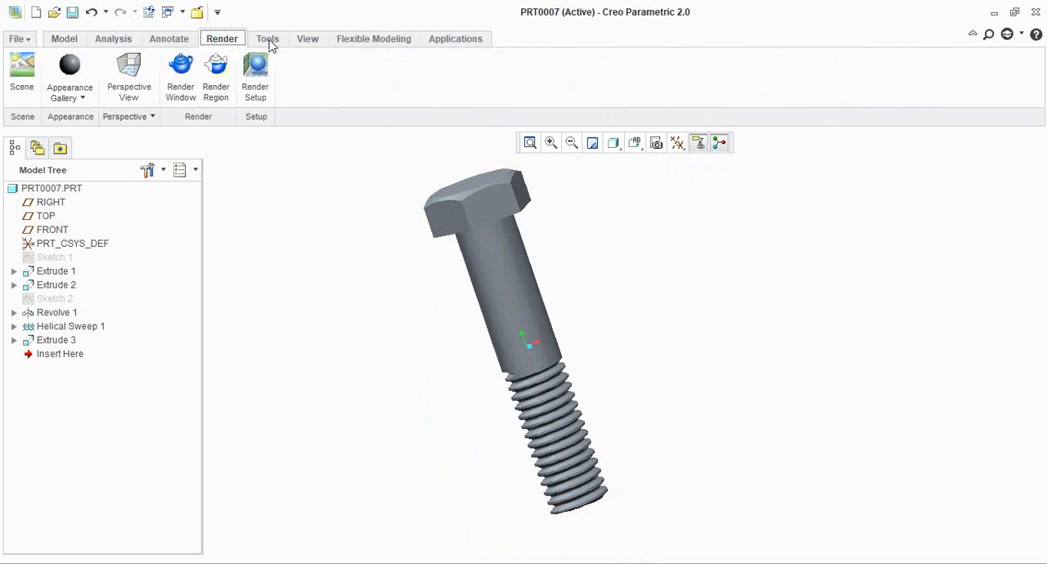
Choose the first gold-coloured metal appearance from the std-metals.dmt library to colour the bolt
middle_click_drag(570, 312, 544, 329)
left_click(544, 329)
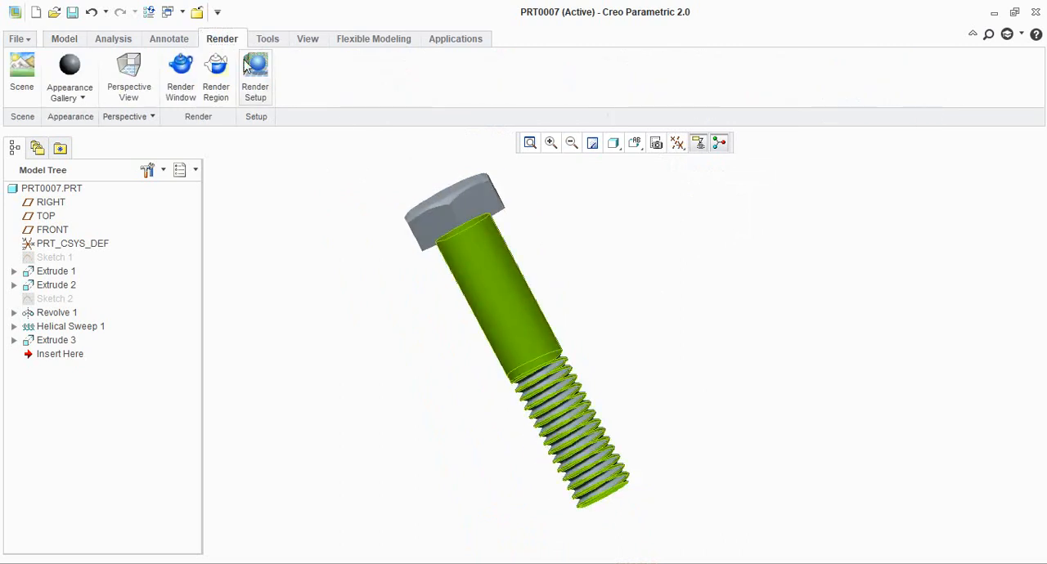
left_click(82, 98)
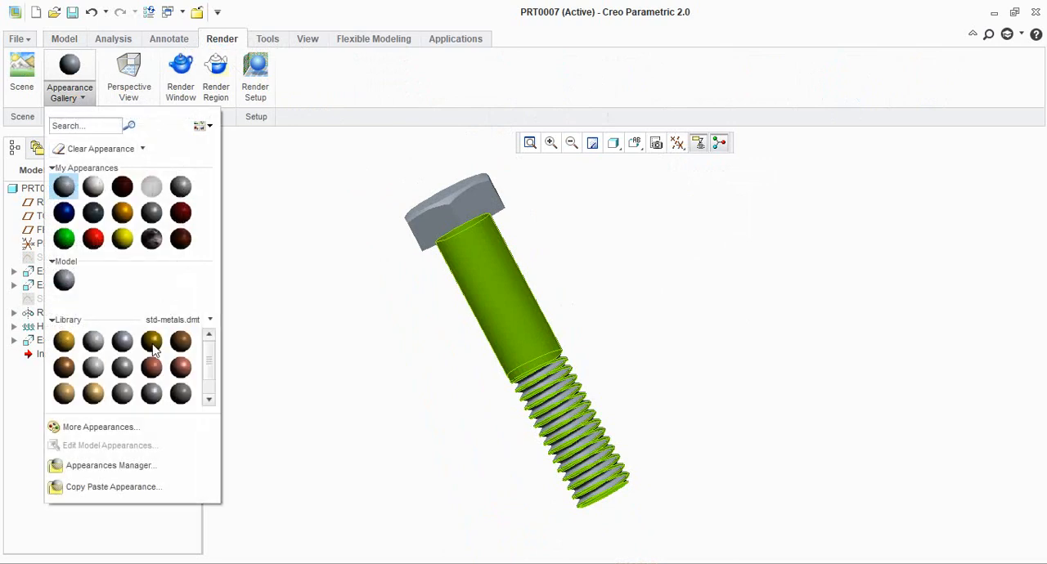
left_click(65, 341)
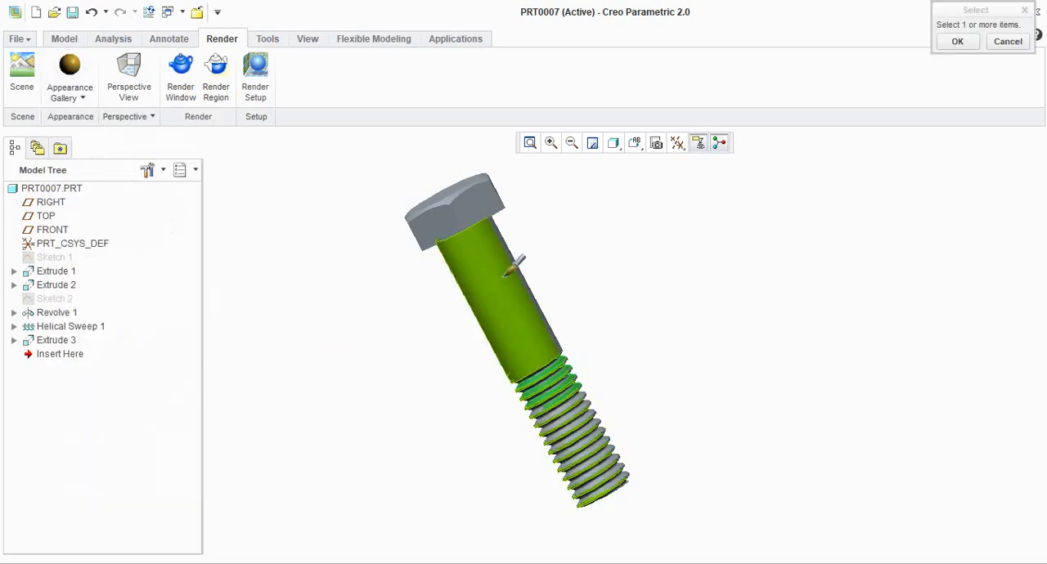
Select the shank surface and the helical thread's crest, flank and root surfaces to receive the gold appearance
left_click(524, 343)
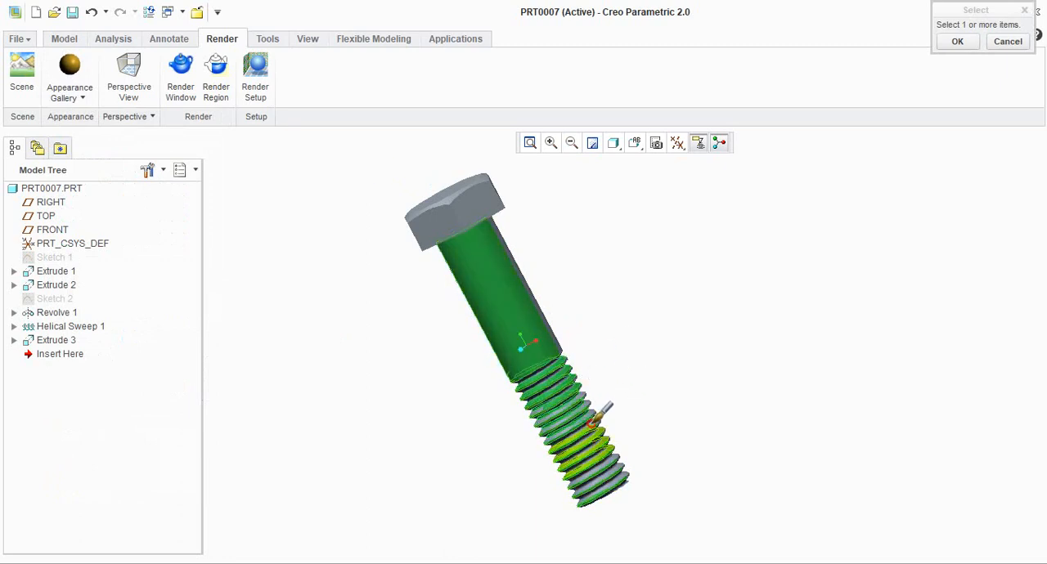
scroll(610, 442, "down", 8)
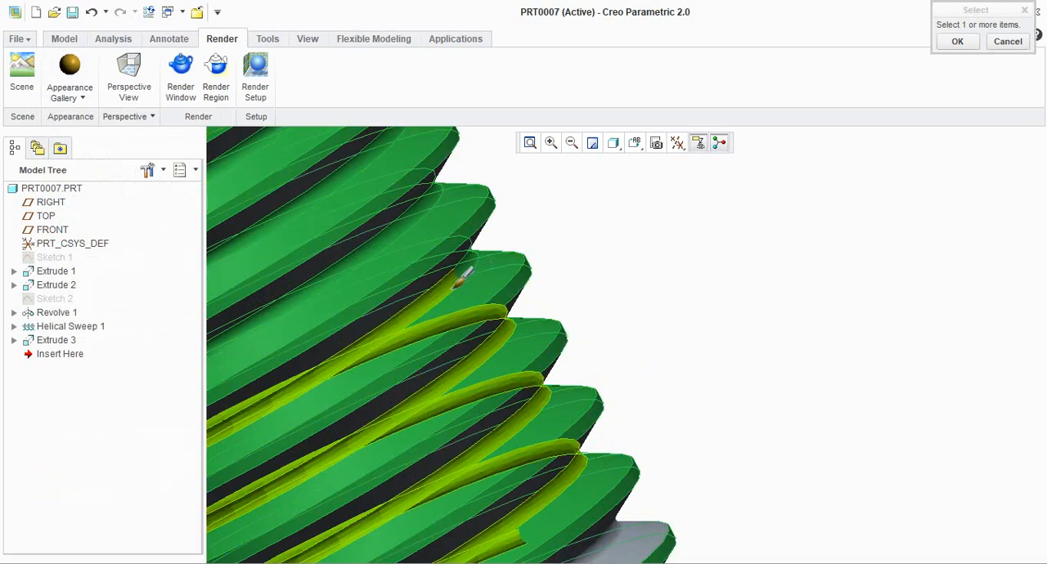
scroll(593, 315, "up", 5)
scroll(524, 261, "down", 5)
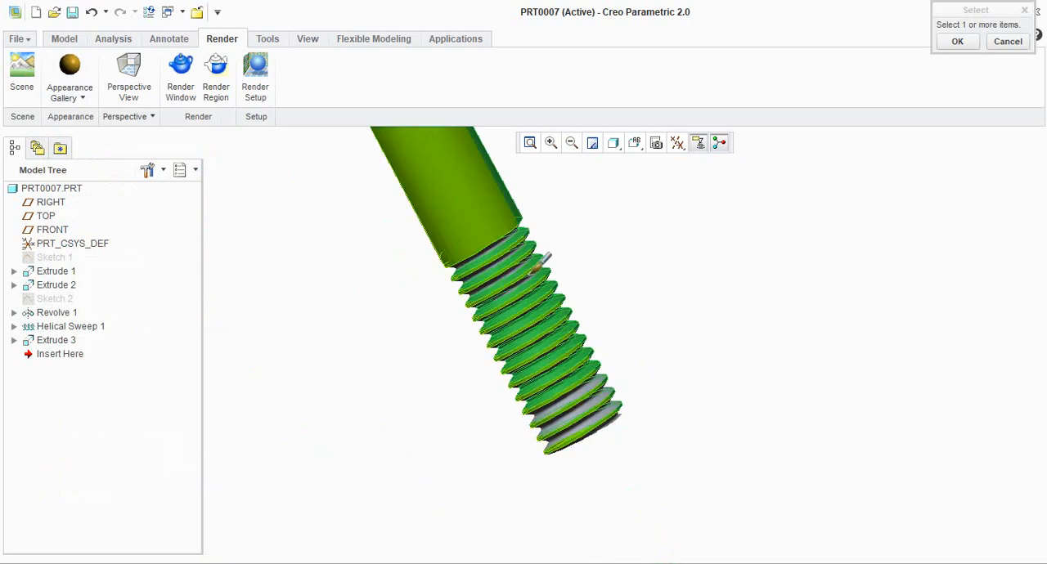
scroll(497, 229, "down", 3)
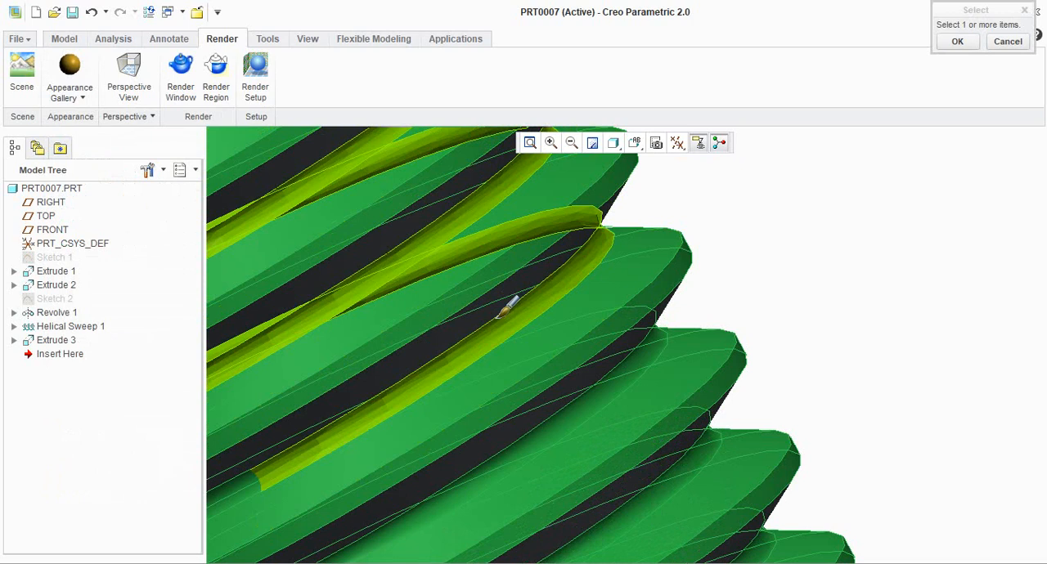
scroll(525, 289, "up", 6)
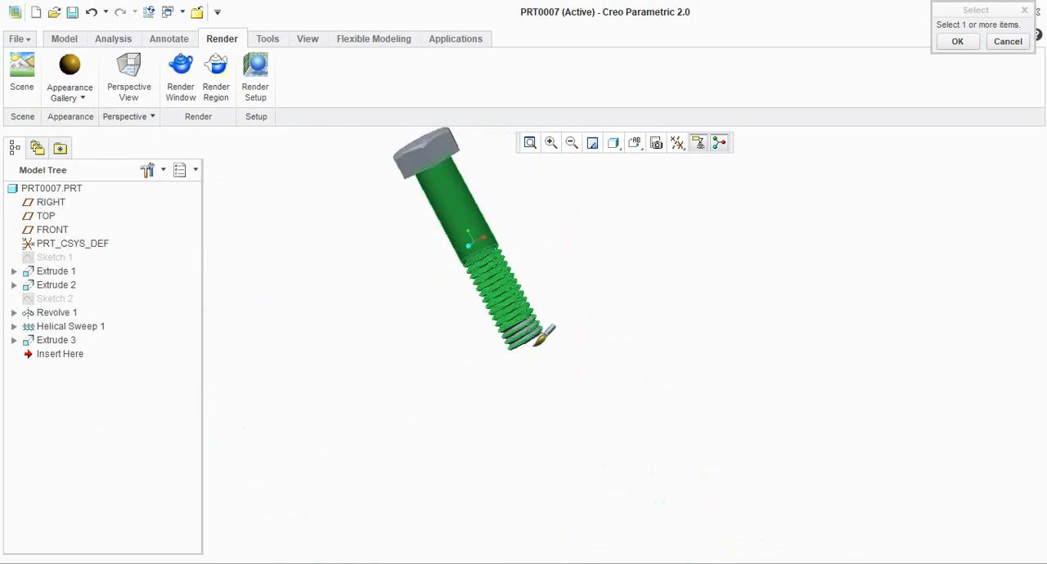
scroll(540, 328, "down", 5)
left_click(515, 245, "ctrl")
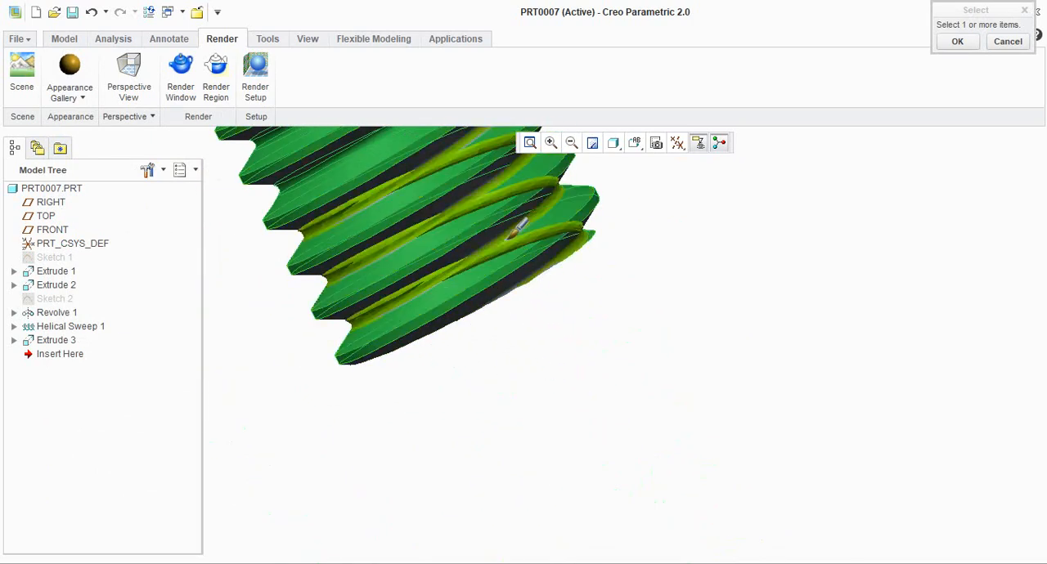
Add the top, chamfer and side faces of the hexagonal head to the surfaces receiving the gold appearance
scroll(589, 390, "up", 8)
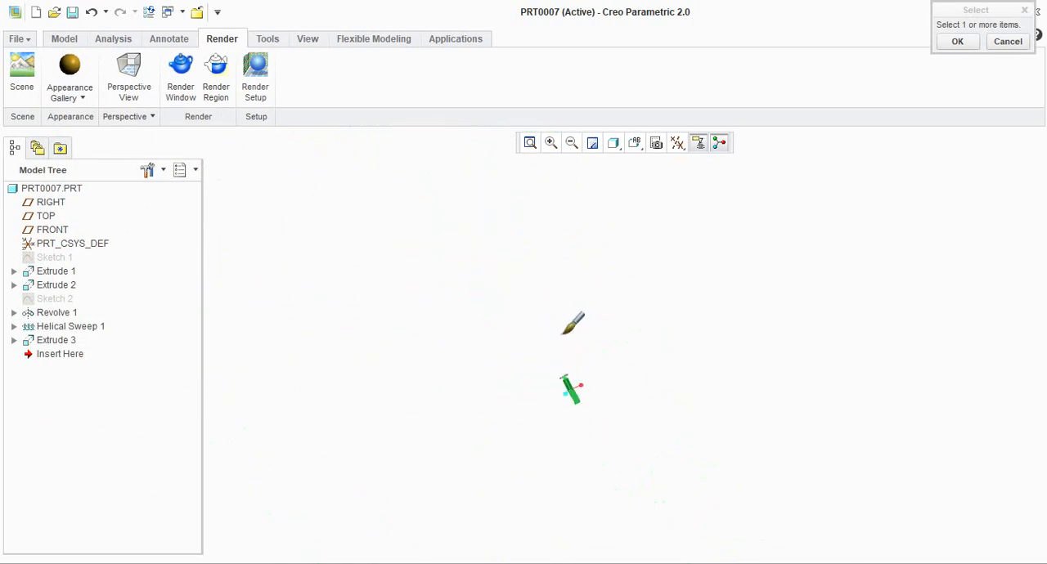
scroll(563, 398, "down", 5)
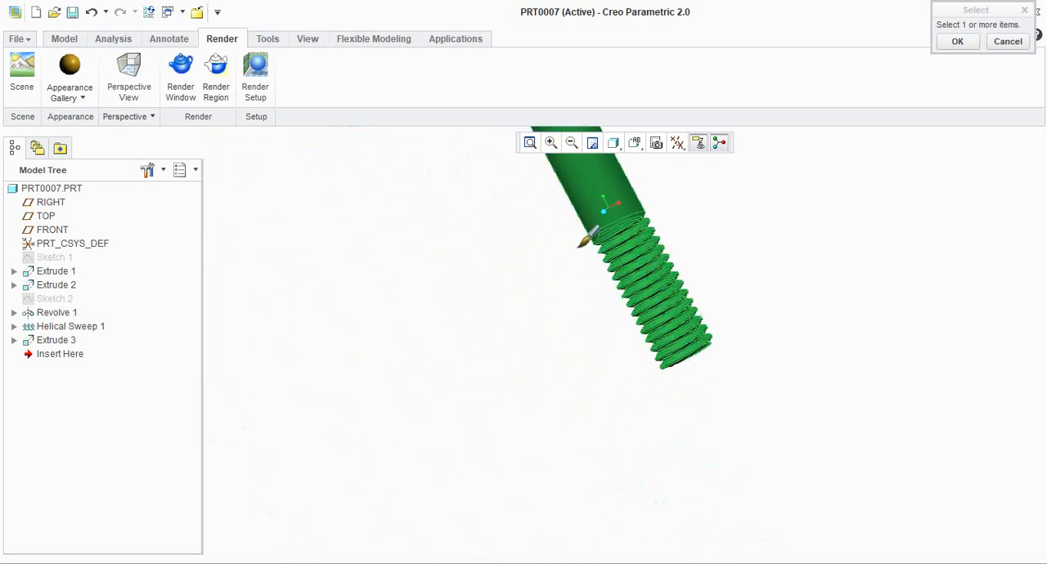
scroll(575, 245, "up", 3)
scroll(574, 218, "down", 5)
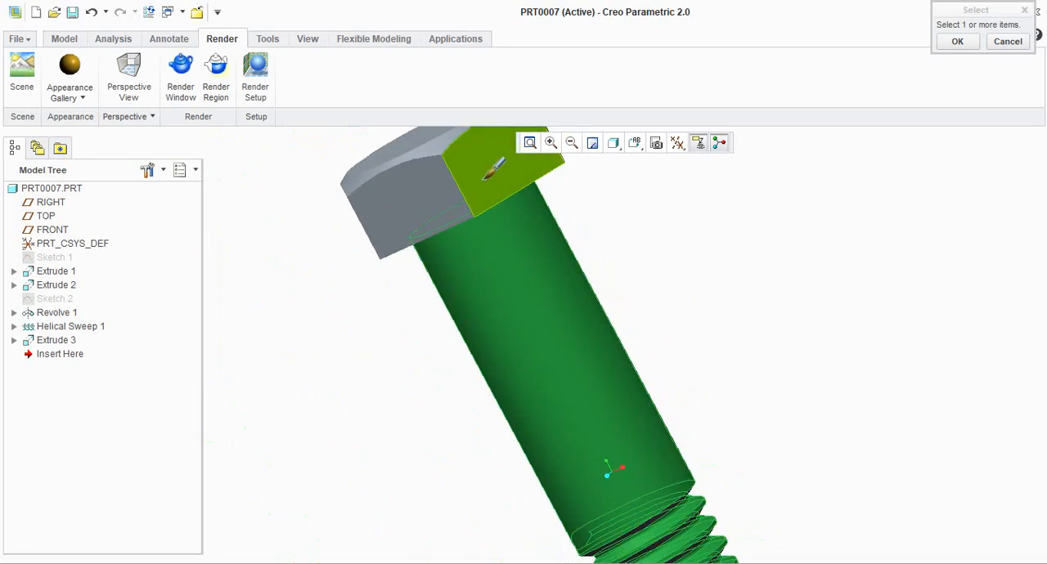
scroll(494, 170, "up", 3)
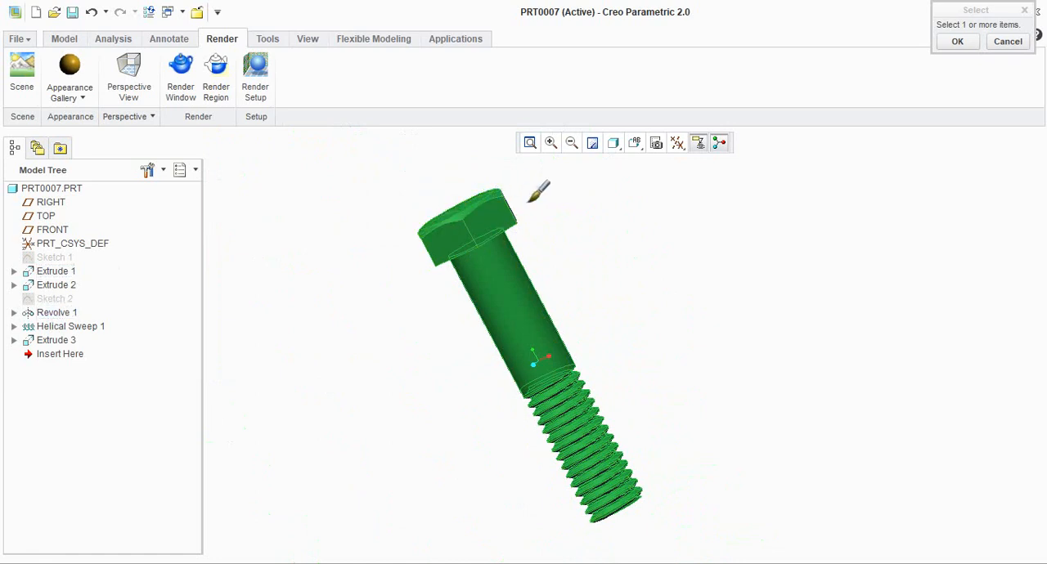
middle_click_drag(544, 212, 460, 267)
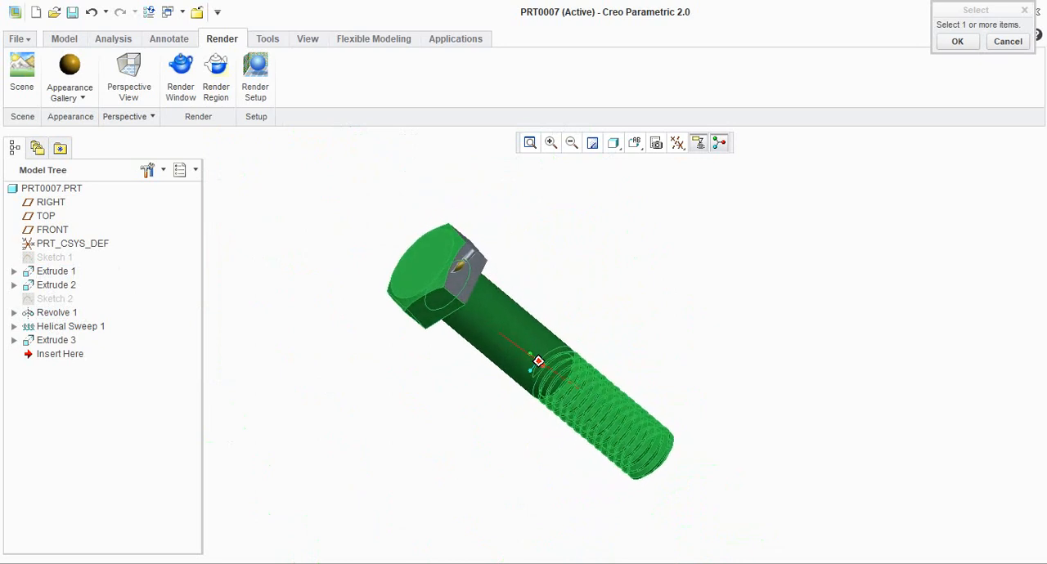
middle_click_drag(506, 292, 436, 357)
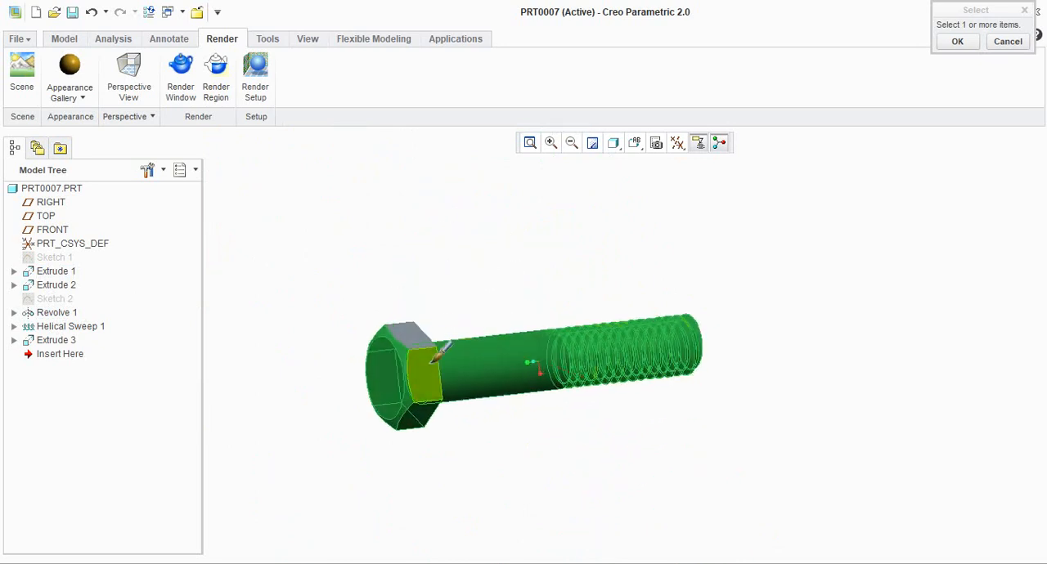
middle_click_drag(499, 303, 683, 306)
Add the remaining surfaces at the threaded end of the shank and apply the gold appearance to the whole selection
scroll(609, 278, "down", 3)
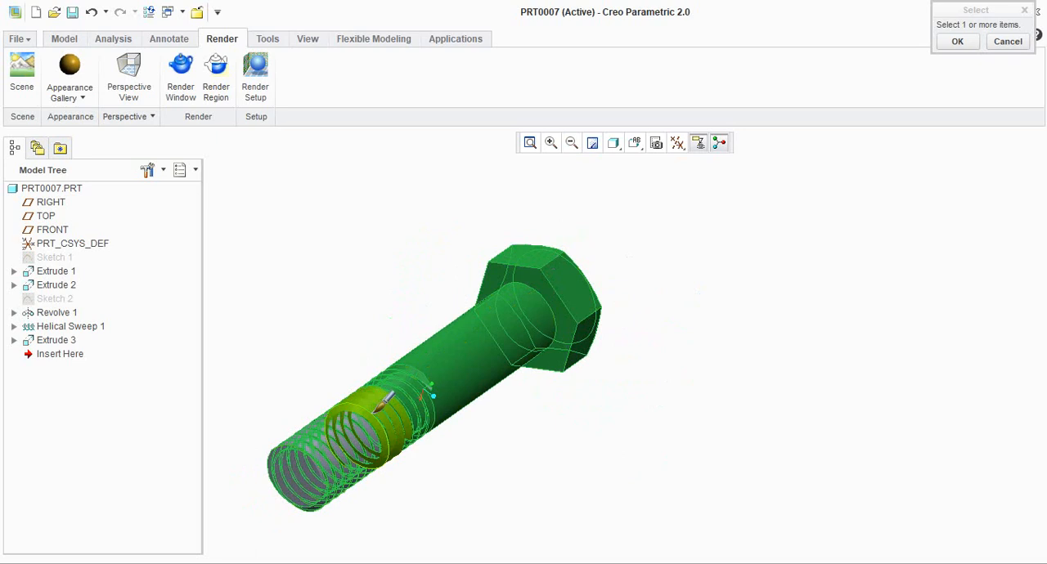
scroll(378, 405, "down", 6)
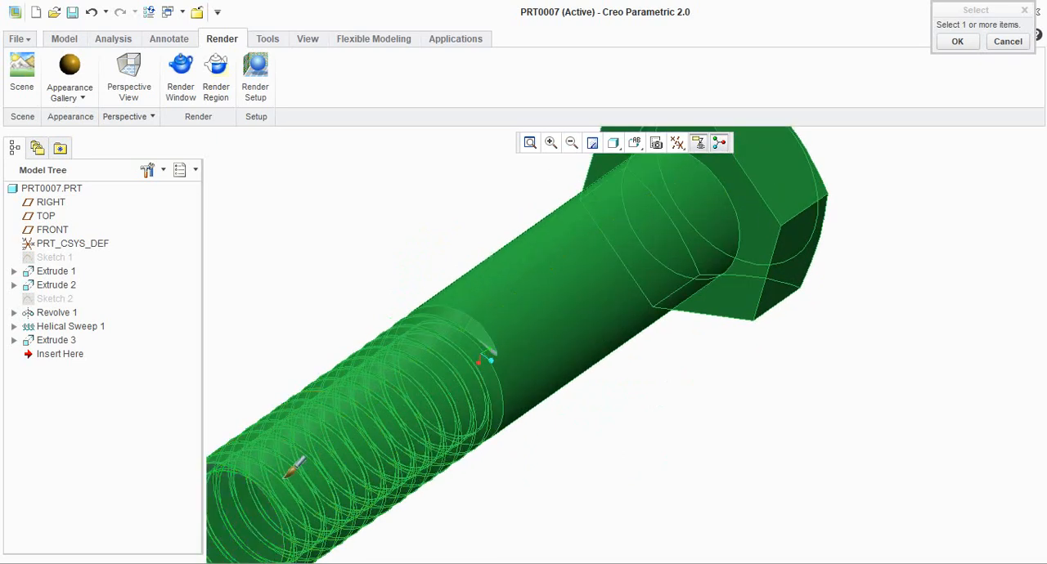
scroll(588, 358, "up", 4)
left_click(957, 42)
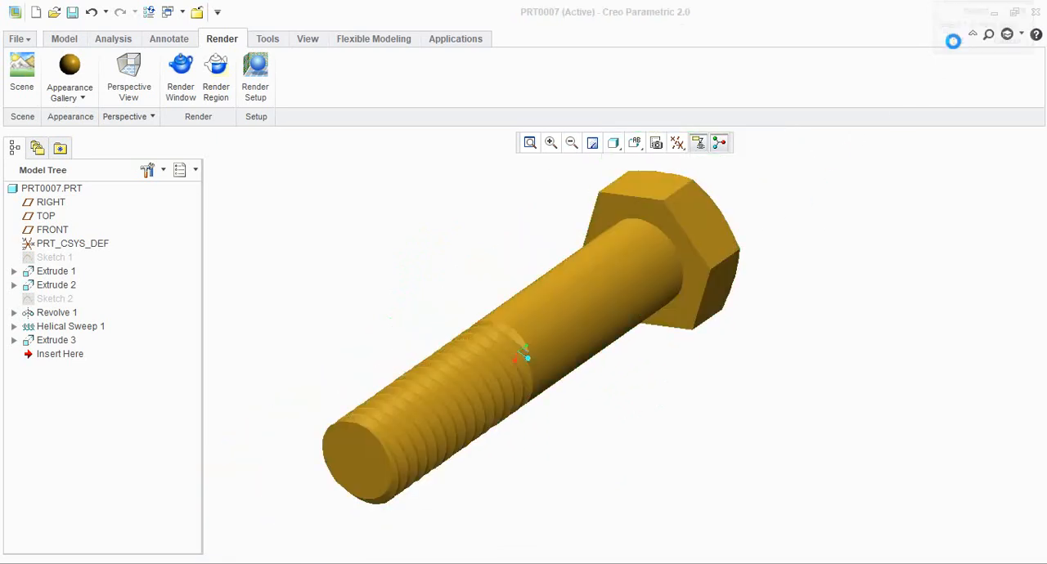
Apply the same gold appearance to the remaining grey face of the run-out cut between shank and thread
middle_click_drag(752, 349, 728, 327)
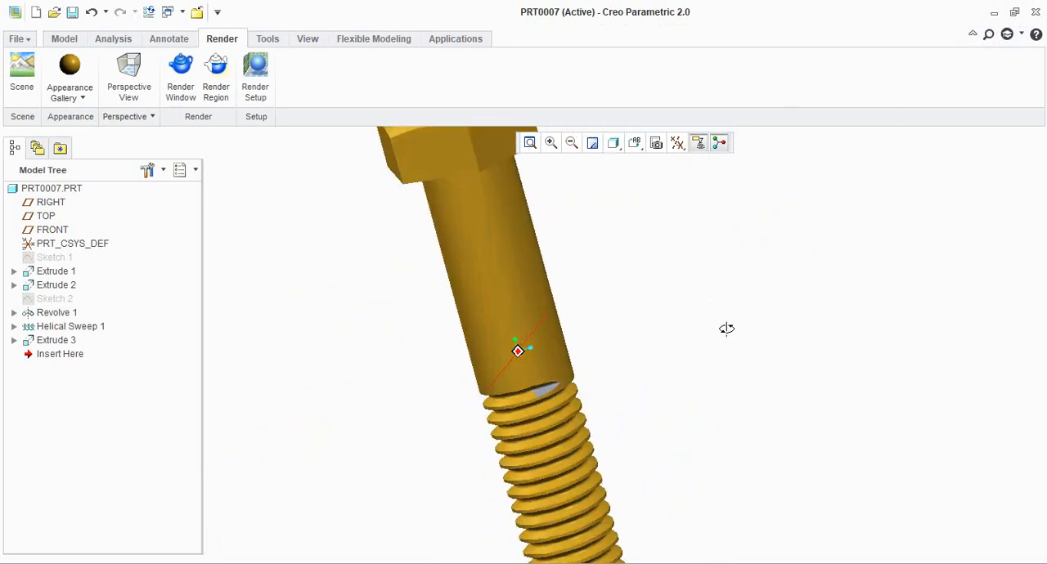
left_click(72, 72)
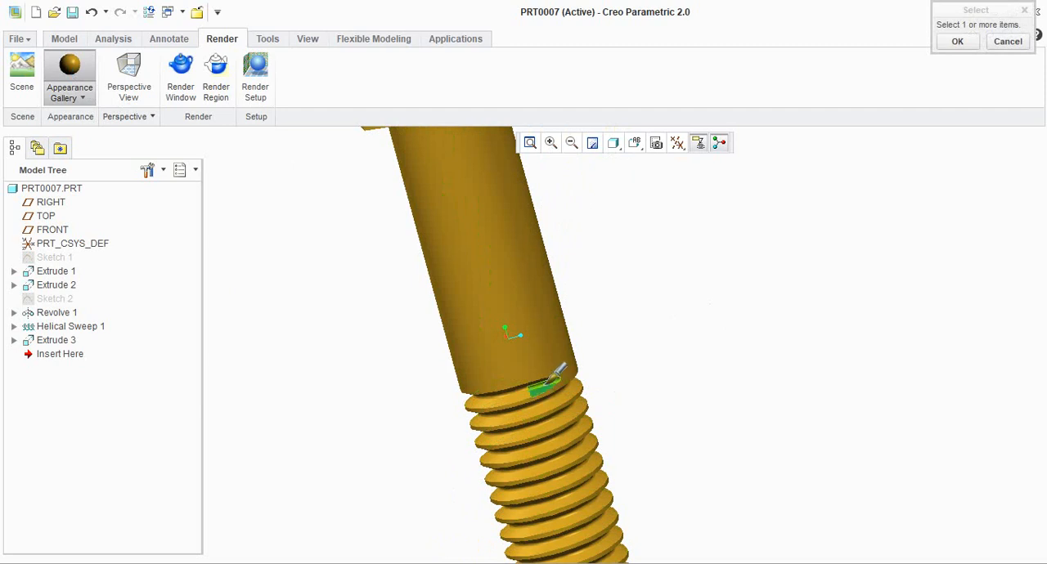
left_click(958, 45)
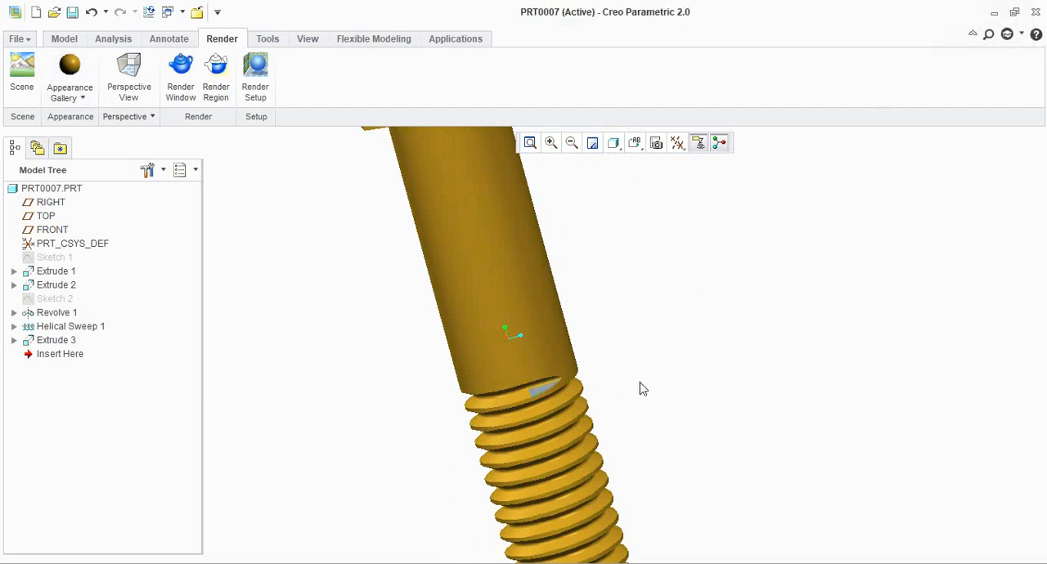
left_click(70, 70)
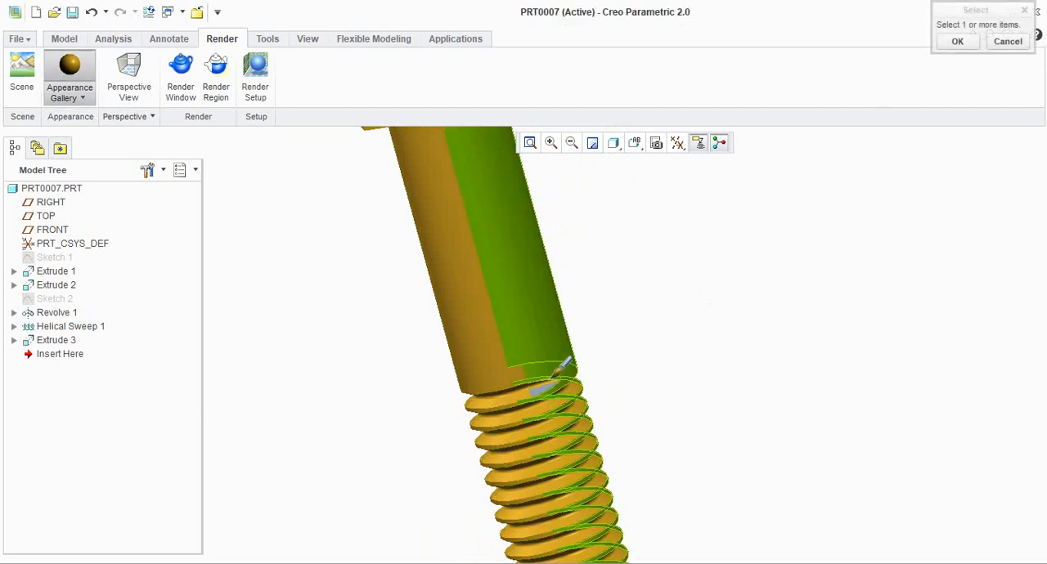
left_click(959, 42)
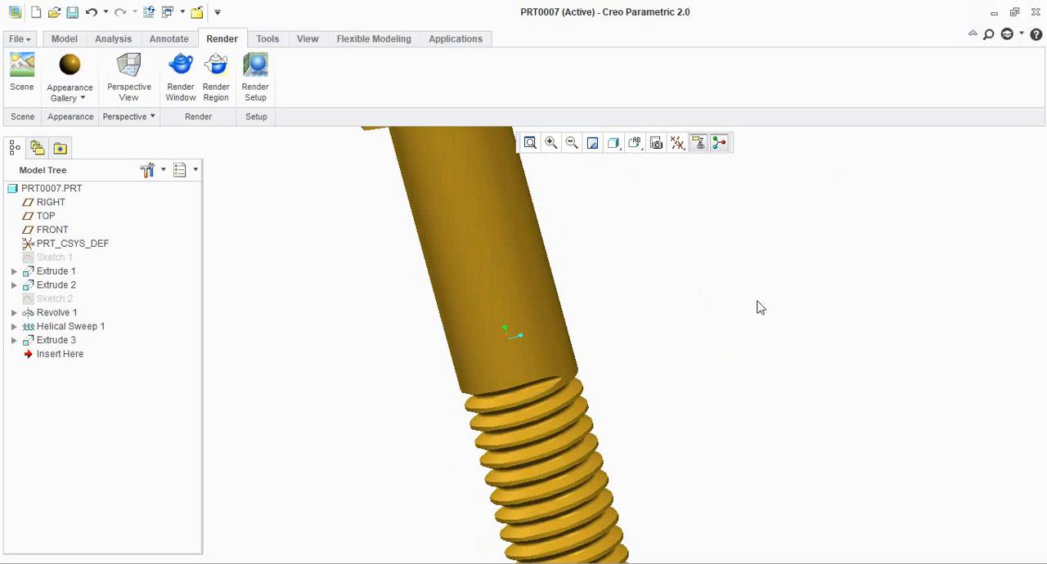
scroll(712, 351, "down", 5)
mouse_move(777, 355)
middle_mouse_down()
mouse_move(669, 431)
mouse_move(662, 418)
mouse_move(734, 323)
mouse_move(785, 343)
mouse_move(778, 325)
mouse_move(741, 335)
mouse_move(730, 325)
mouse_move(756, 334)
mouse_move(725, 368)
mouse_move(725, 285)
mouse_move(738, 265)
middle_mouse_up()
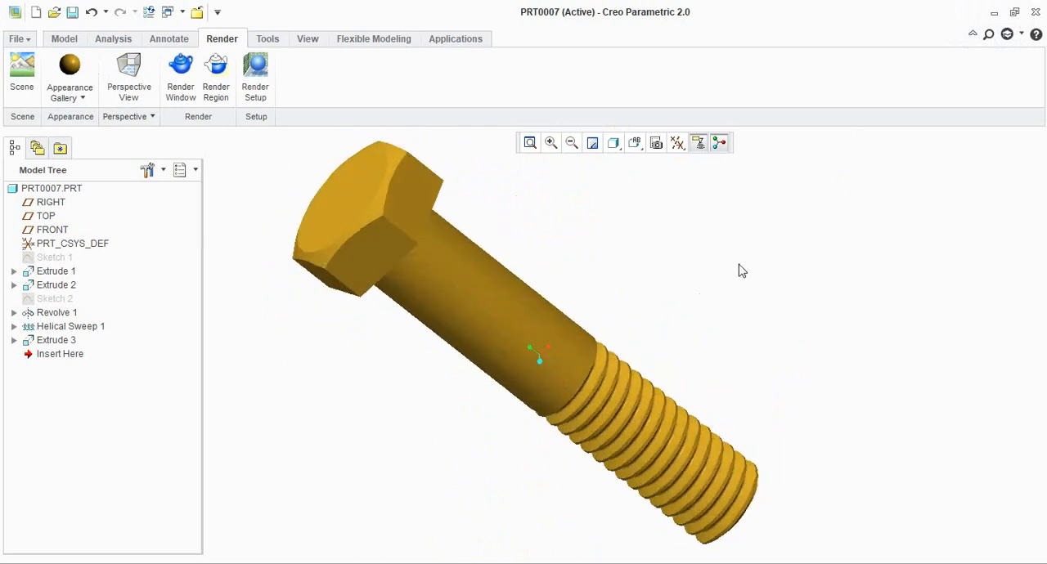